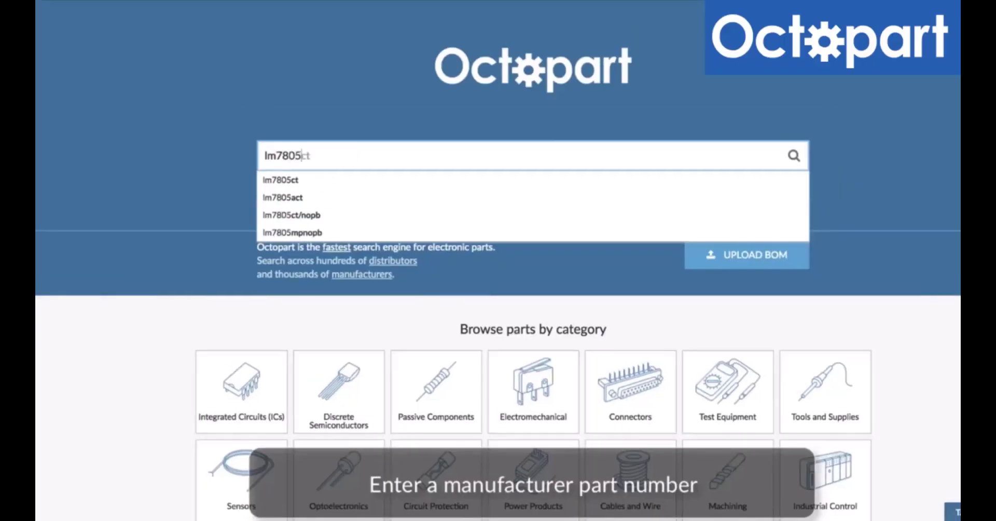
Search Octopart for the part number lm7805.
key(Return)
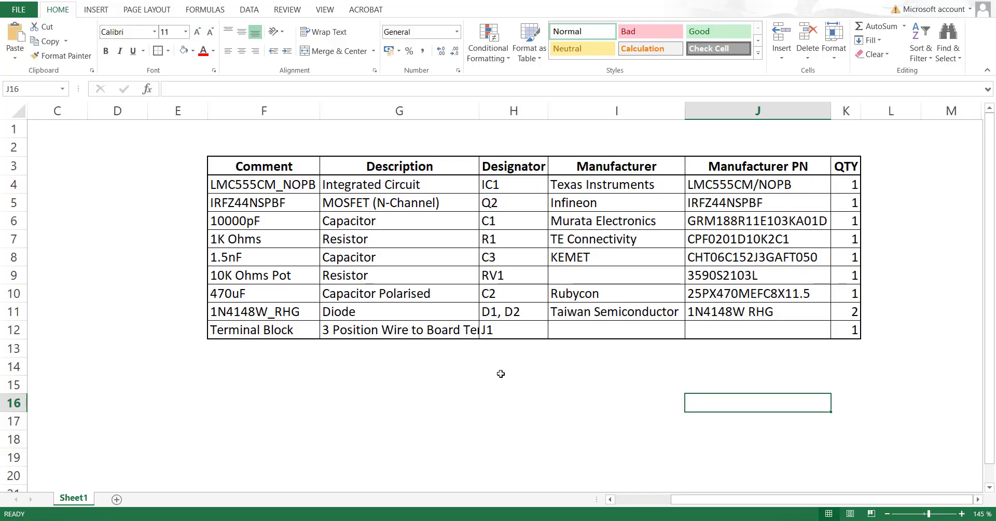
Switch to Altium Designer and create a local default PCB project named "LED Brightness Controller with 555 Timer", copying the name from the folder path.
click(625, 520)
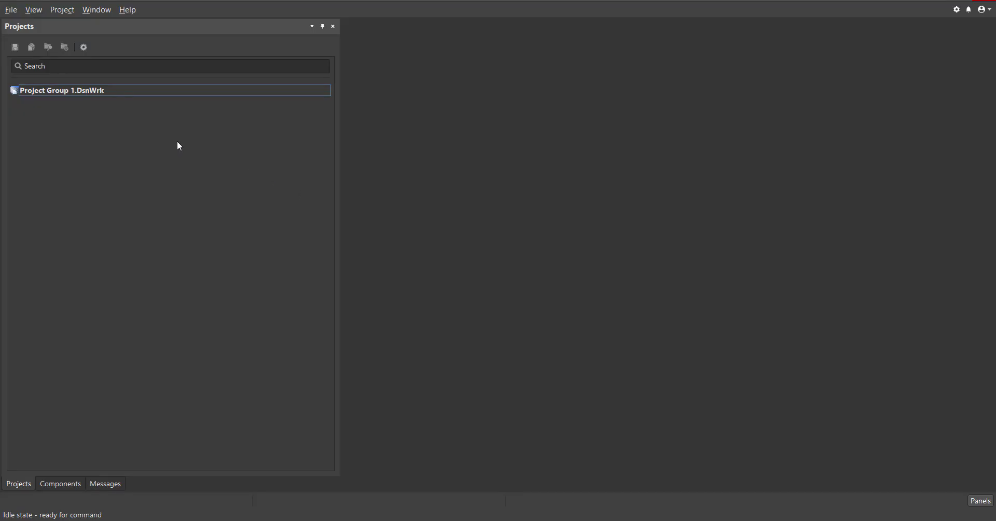
click(11, 10)
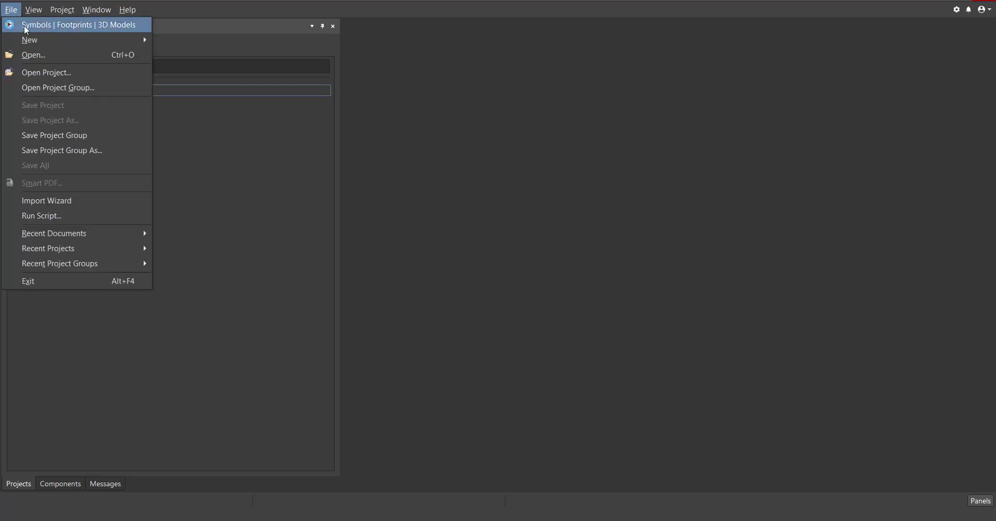
mouse_move(29, 37)
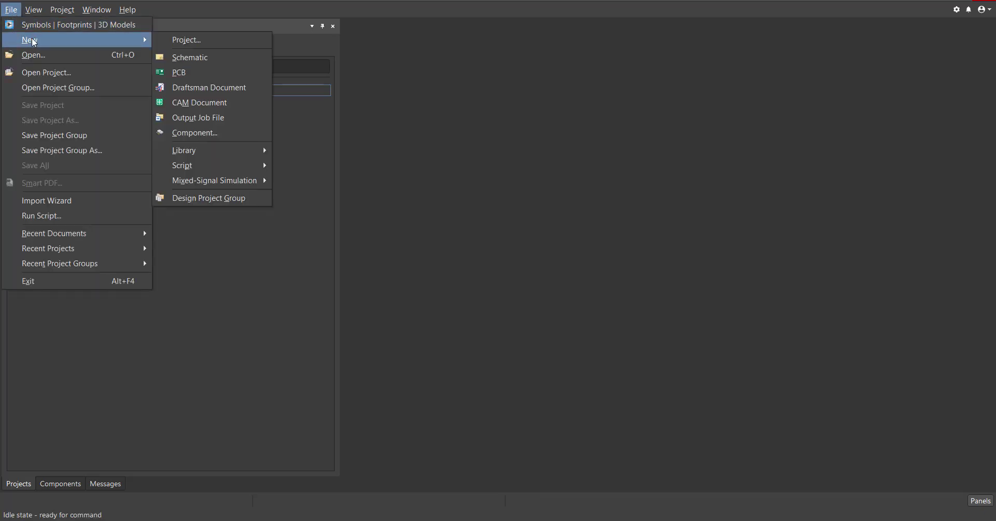
click(202, 46)
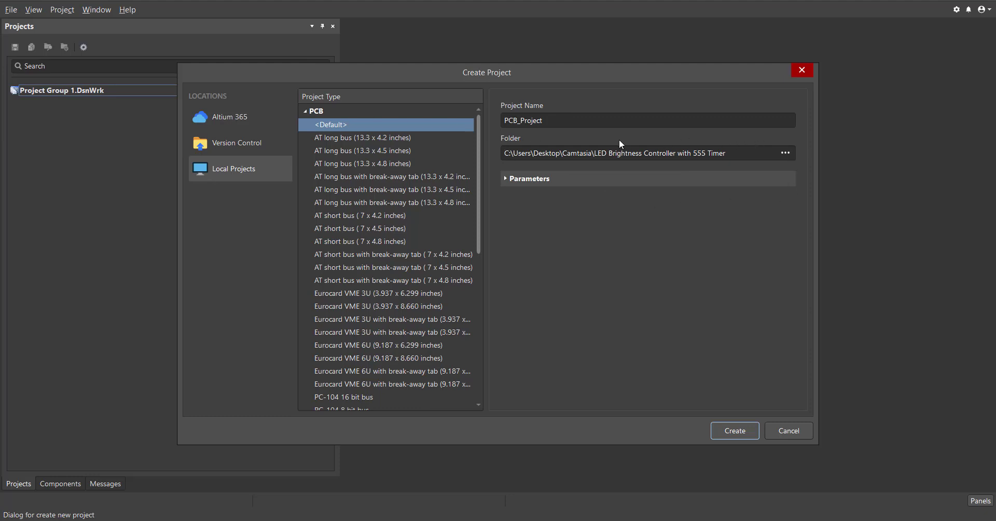
drag(727, 153, 658, 153)
click(727, 153)
drag(726, 152, 593, 152)
key(ctrl+c)
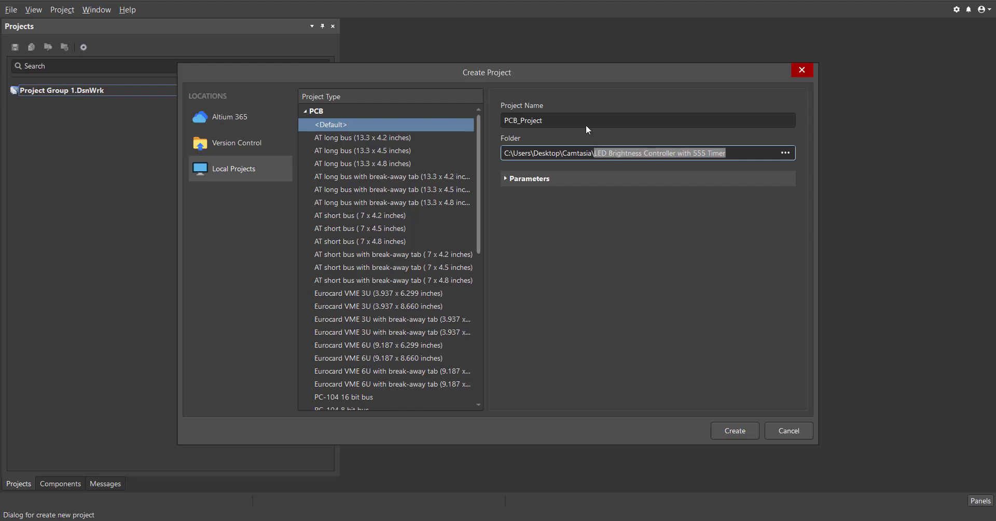
double_click(579, 121)
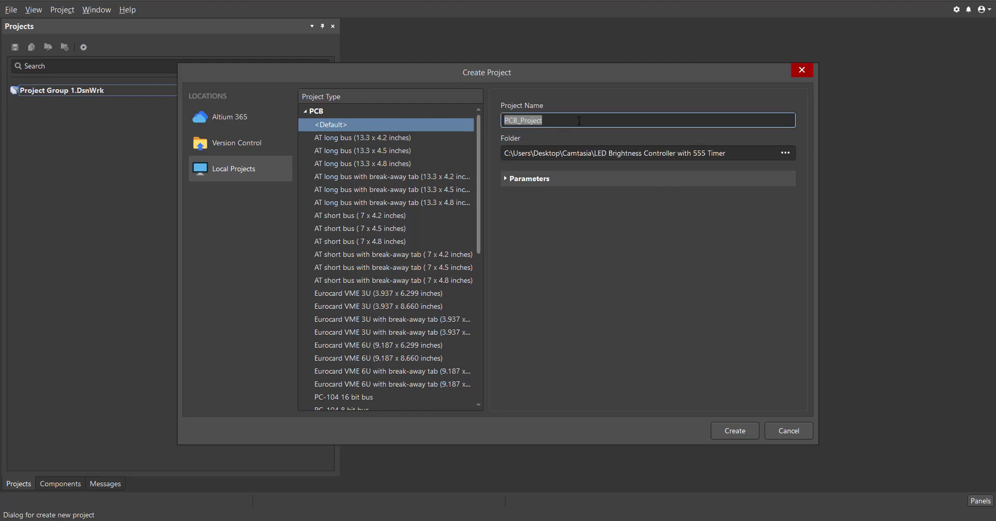
key(ctrl+v)
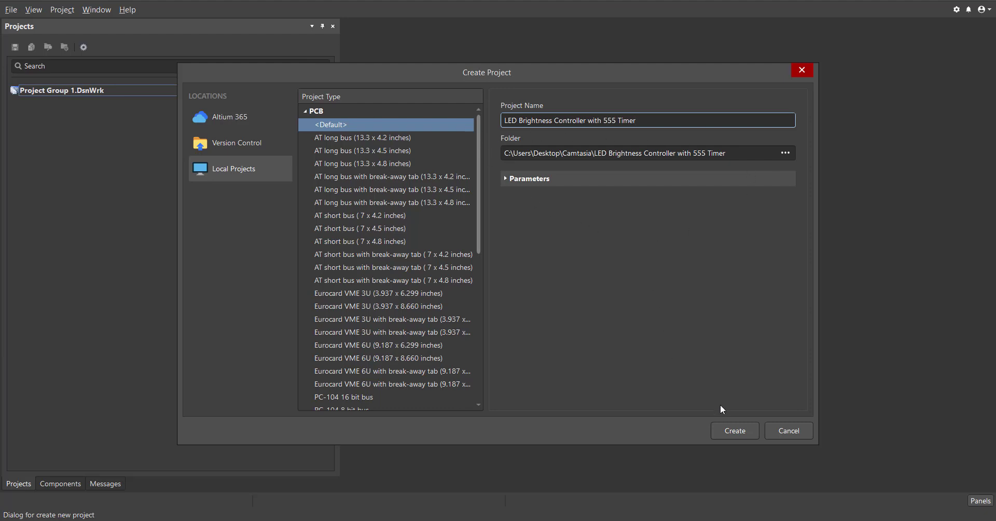
click(727, 431)
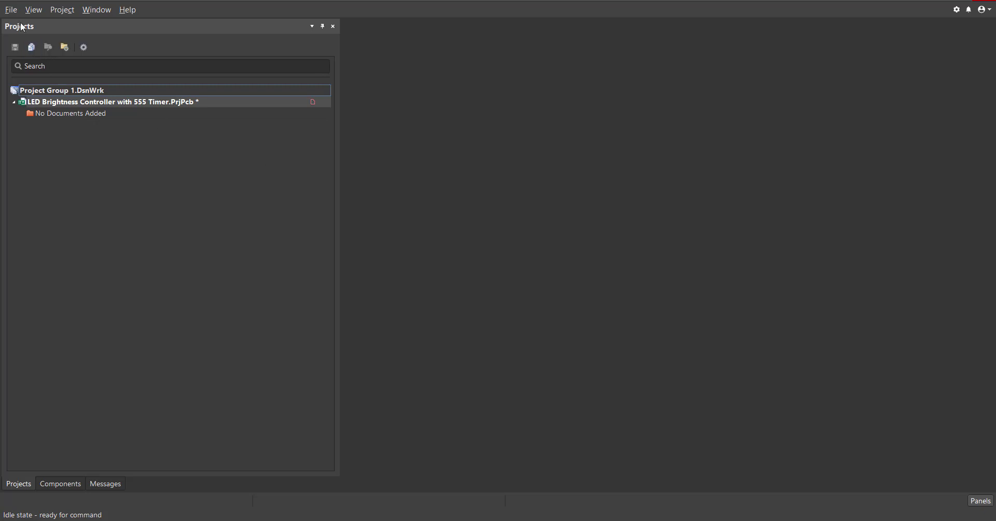
Add a new schematic document to the LED Brightness Controller project.
click(11, 9)
mouse_move(41, 41)
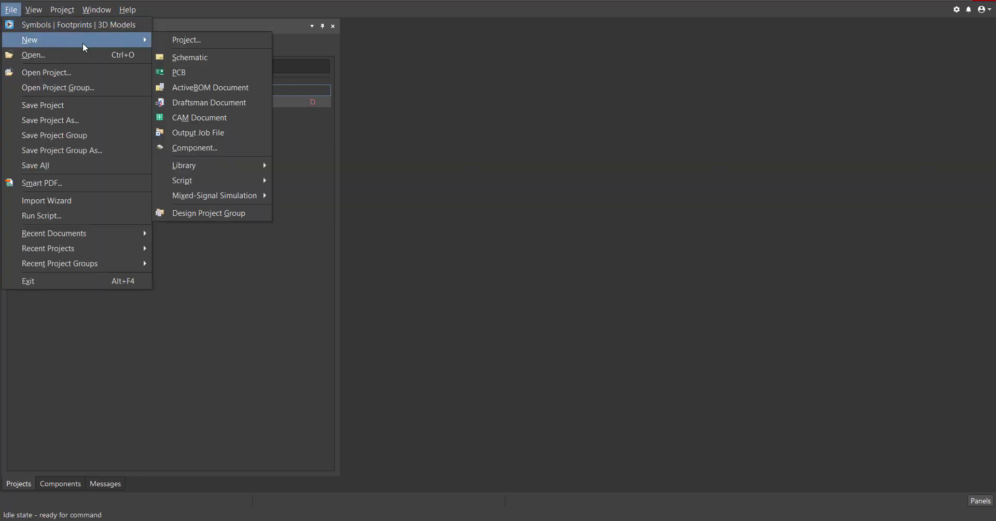
click(197, 57)
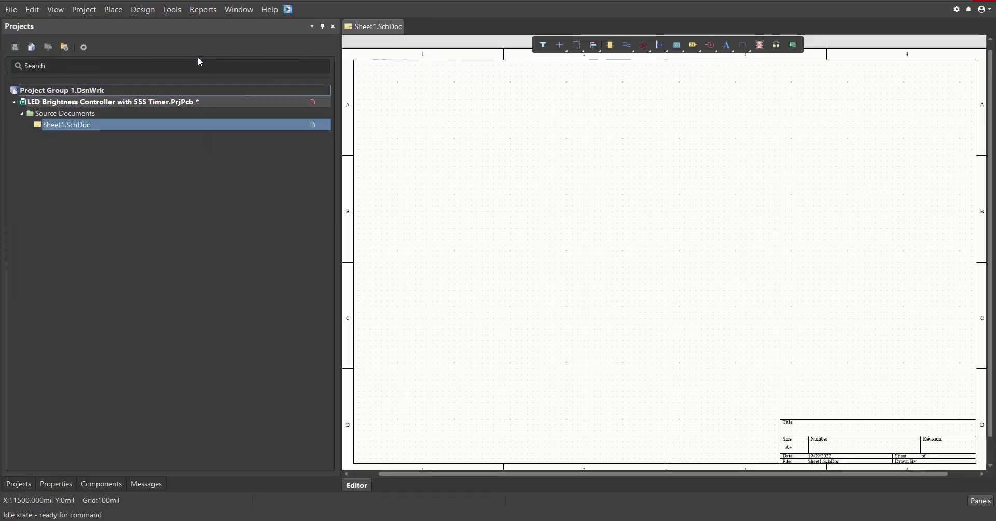
Switch the schematic sheet to a custom page size and change its units to millimetres.
ctrl+scroll(527, 240, down, 3)
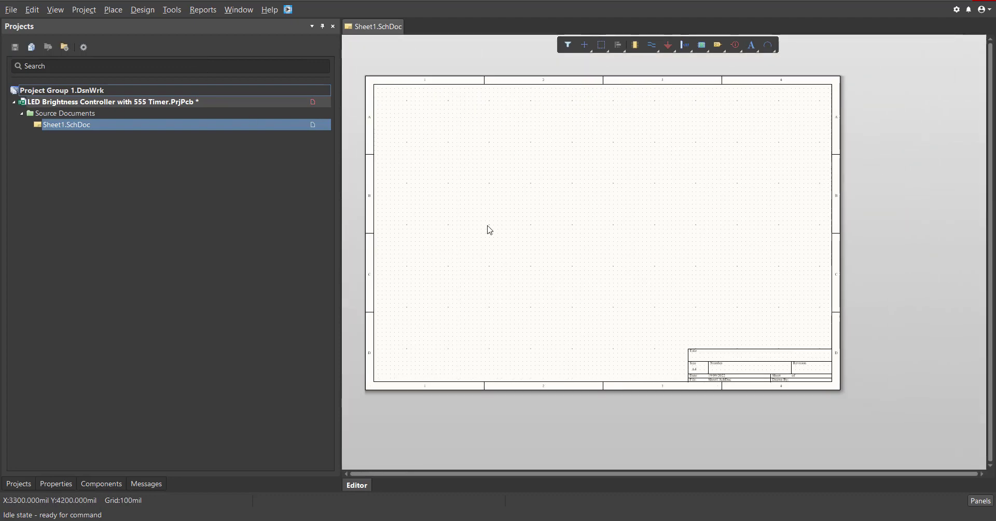
click(56, 484)
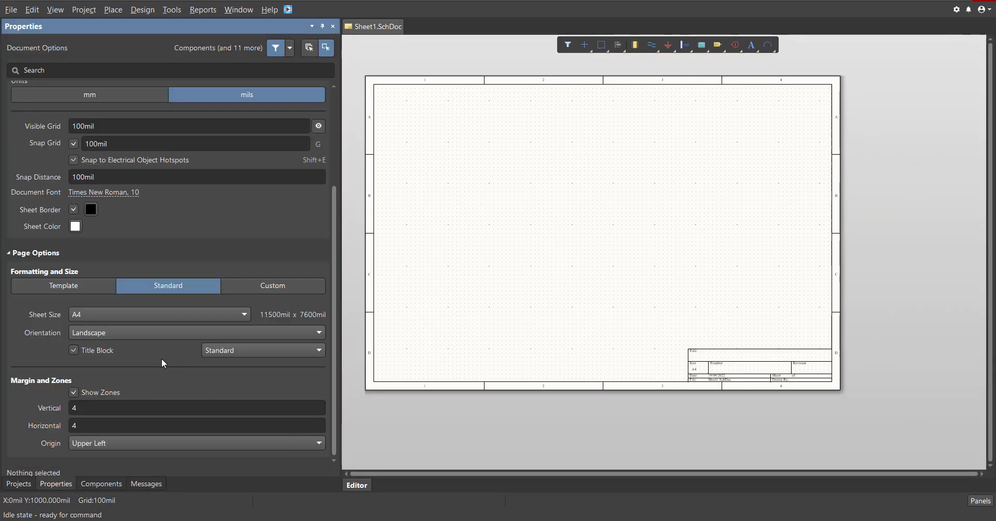
click(271, 290)
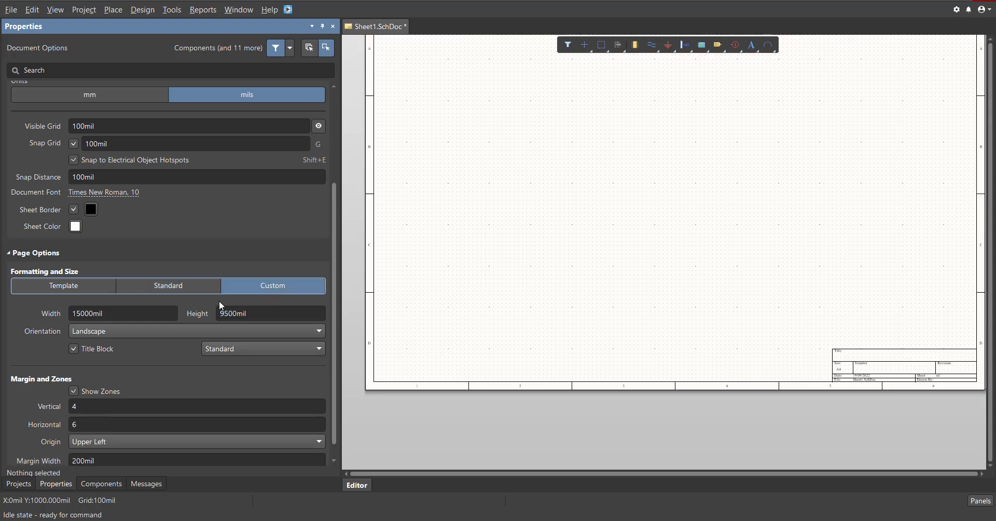
click(142, 314)
key(ctrl+q)
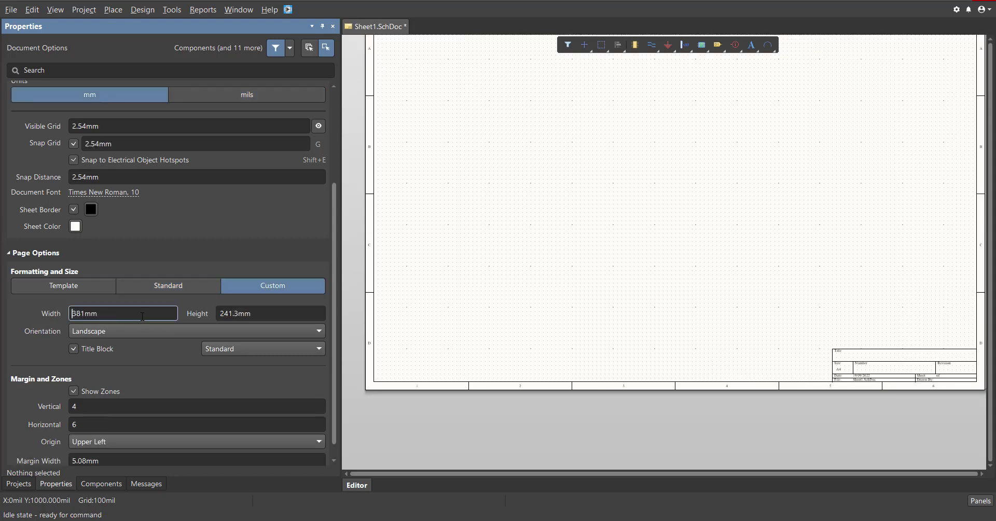
Set the custom schematic sheet's width to 200 mm and its height to 150 mm.
click(142, 314)
text(200mm)
key(Tab)
text(1)
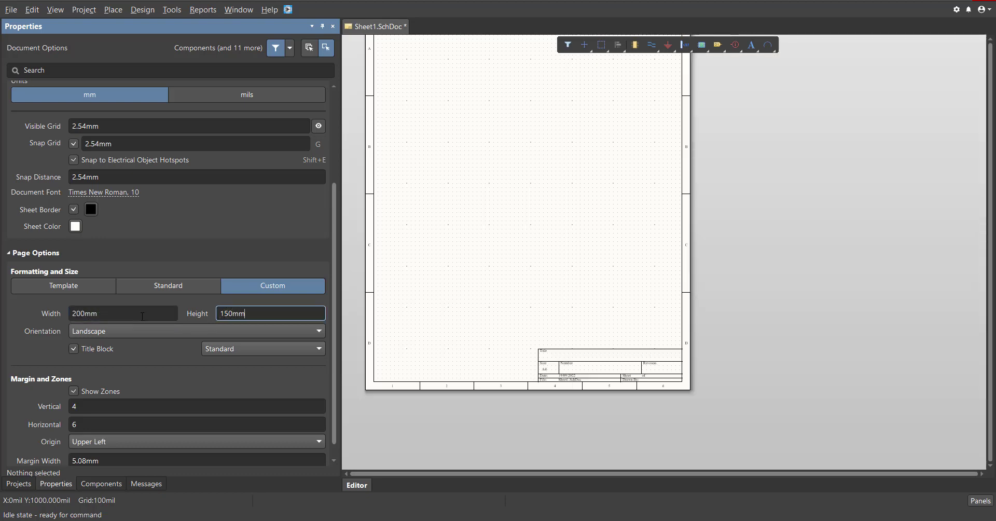
text(50mm)
key(Return)
right_drag(473, 316, 474, 318)
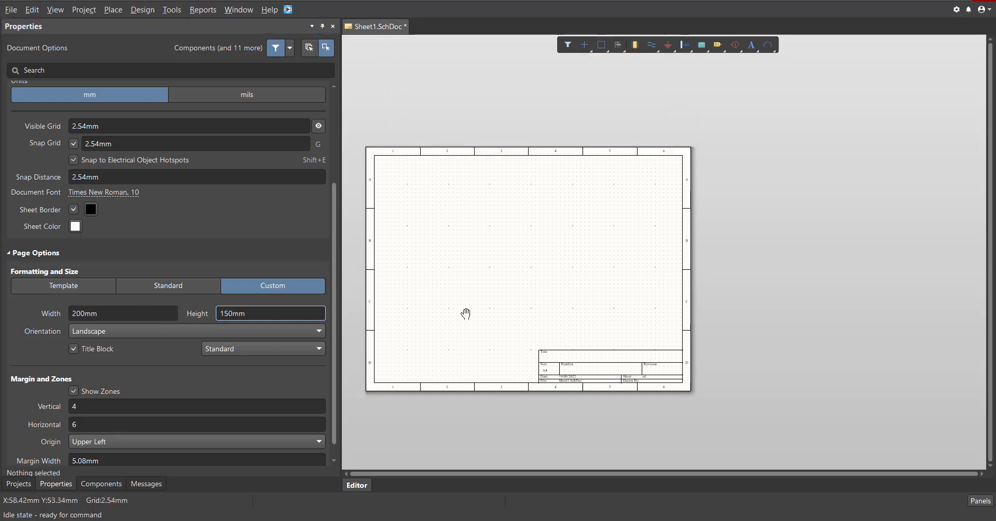
middle_drag(475, 318, 478, 315)
right_drag(478, 314, 520, 316)
middle_drag(519, 316, 468, 300)
scroll(281, 288, up, 5)
right_drag(493, 312, 493, 310)
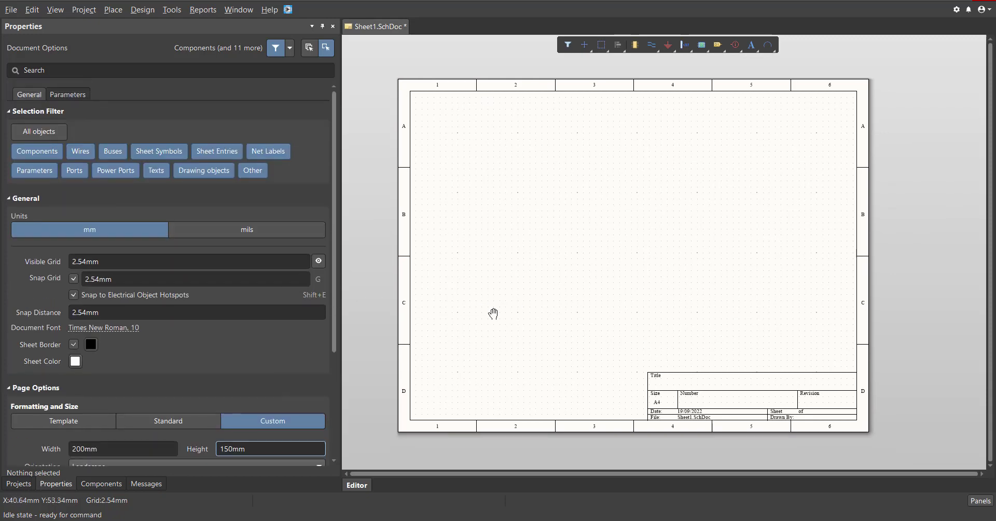
Open the Altium Library Loader and move its window clear of the screen edge.
click(290, 12)
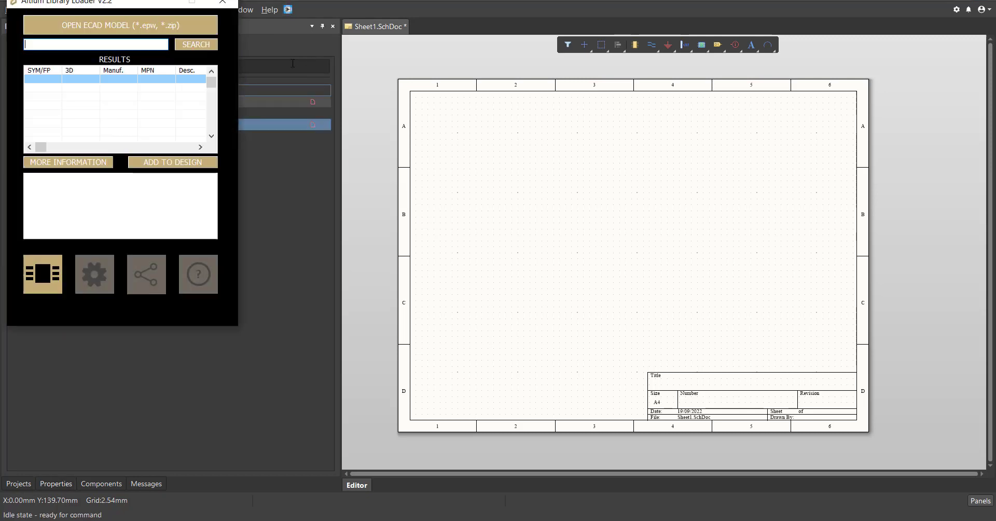
drag(102, 11, 268, 144)
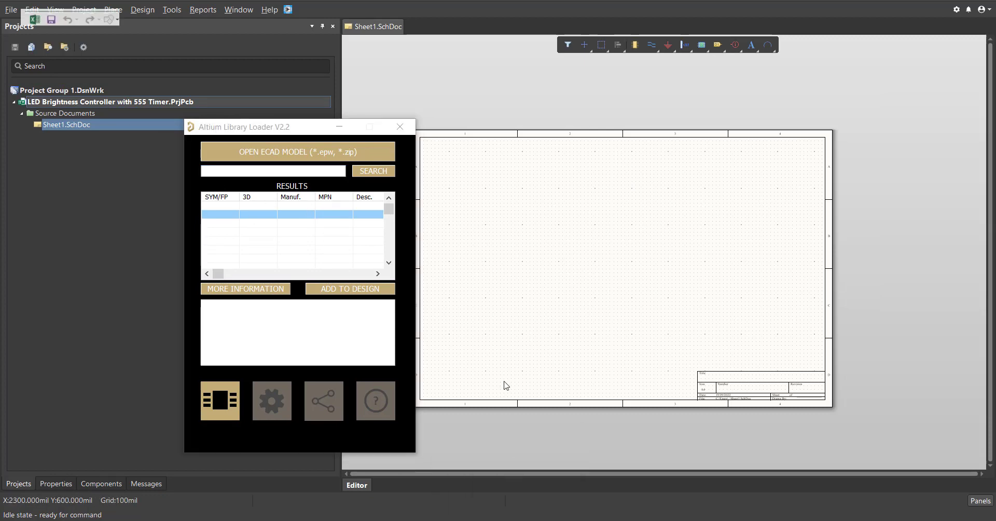
Switch to the Excel parts list and copy the manufacturer part number LMC555CM/NOPB from the IC1 row.
key(alt+Tab)
double_click(797, 188)
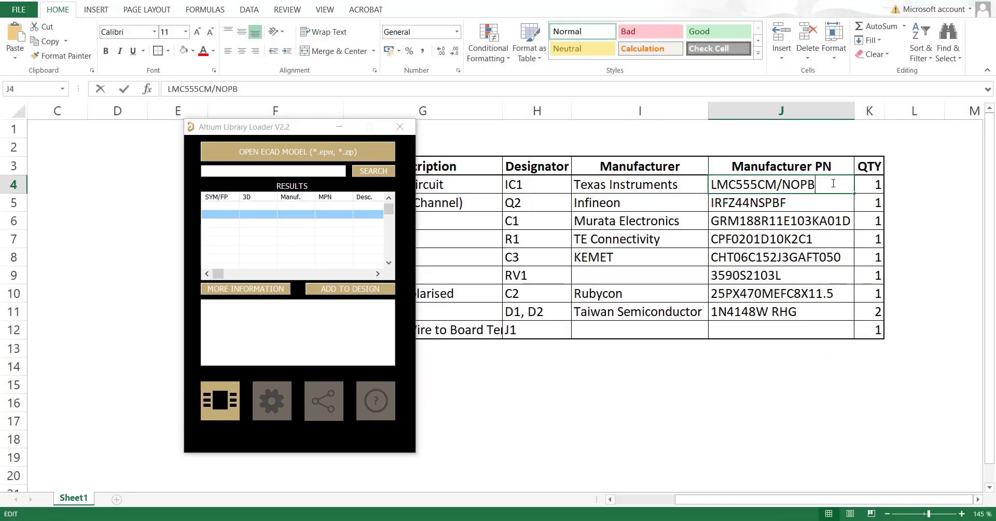
drag(828, 184, 666, 182)
key(ctrl+c)
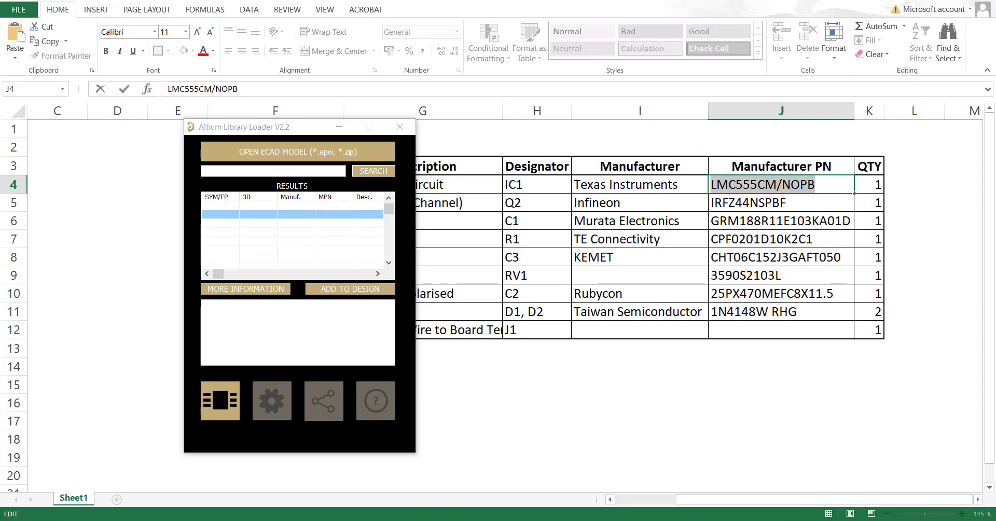
Switch back to Altium Designer, search the Library Loader for LMC555CM/NOPB and add the part to the design.
mouse_move(659, 516)
click(555, 430)
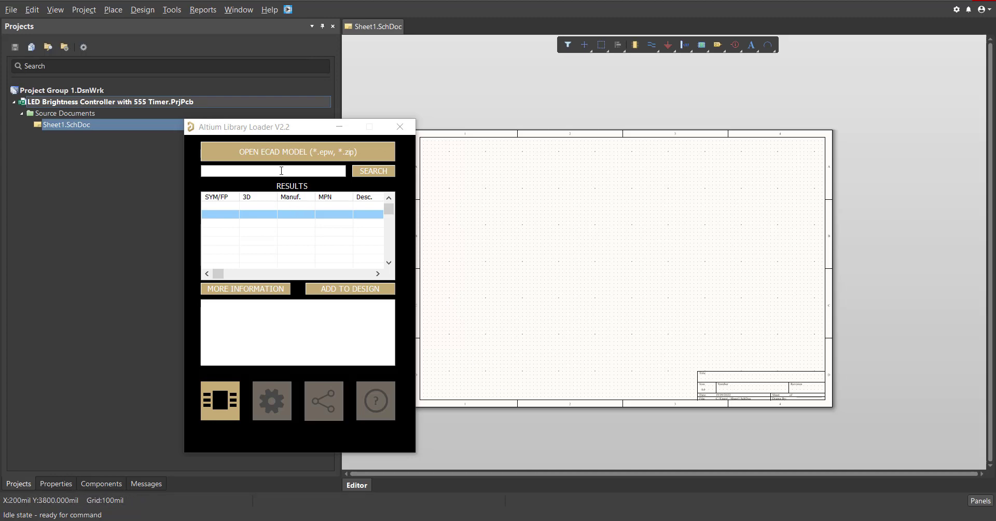
click(280, 170)
key(ctrl+v)
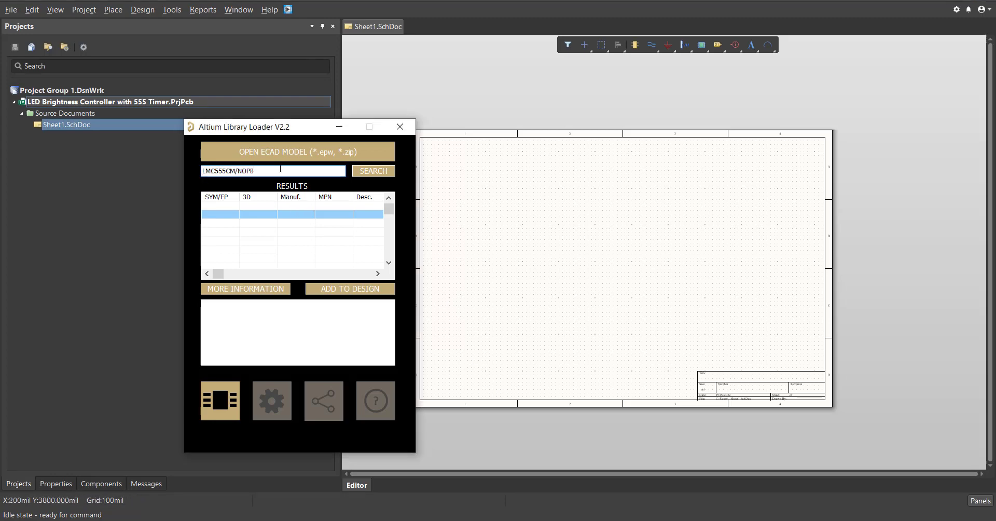
click(366, 175)
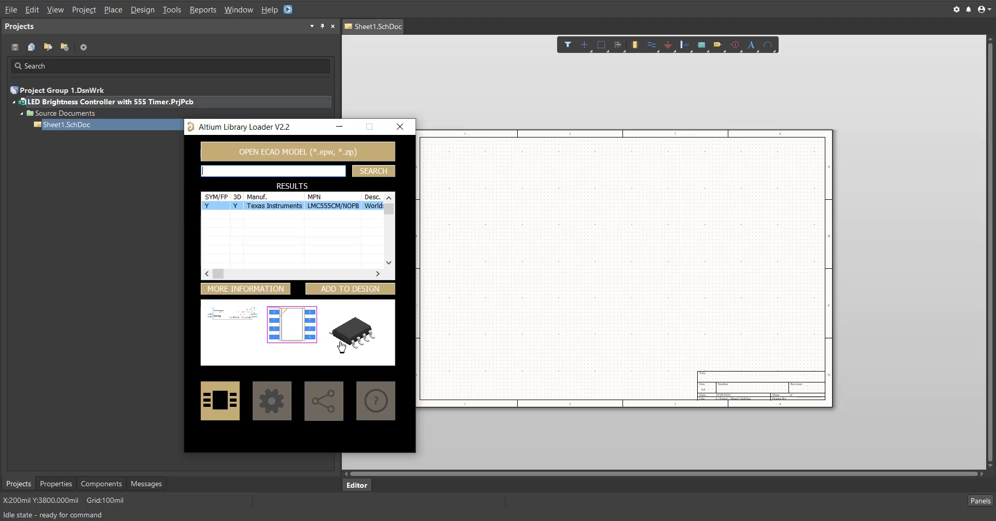
click(337, 293)
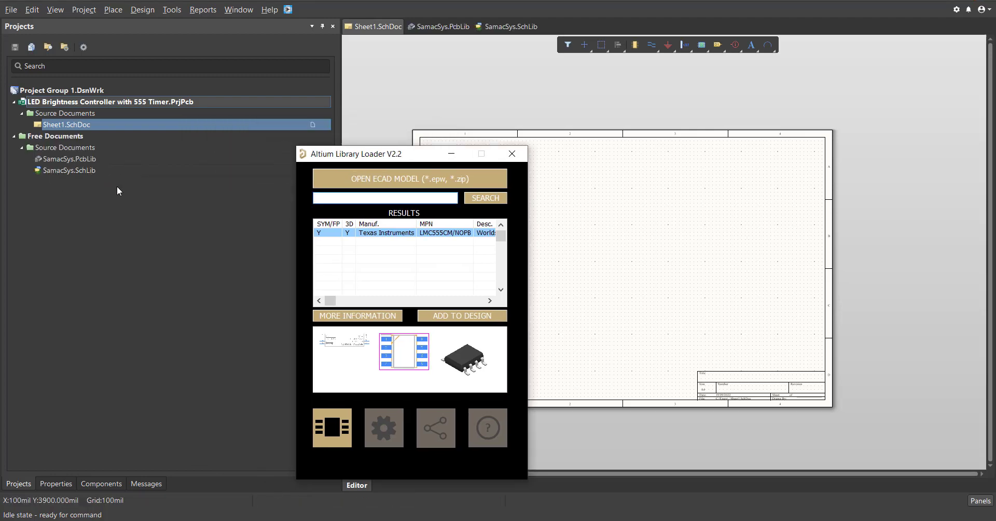
Open SamacSys.SchLib and examine the list of components in the schematic library.
double_click(80, 170)
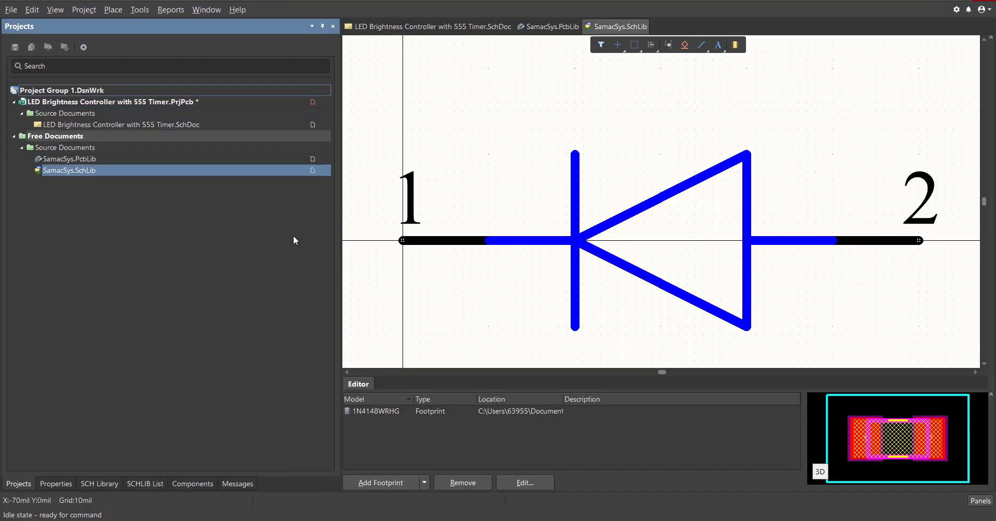
click(101, 483)
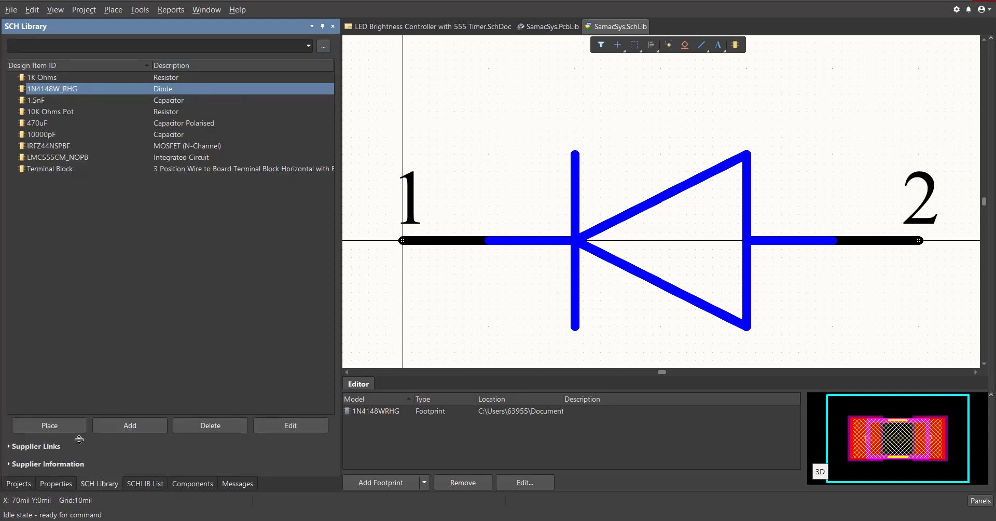
Move SamacSys.SchLib and SamacSys.PcbLib from the free documents into the LED Brightness Controller project.
click(14, 483)
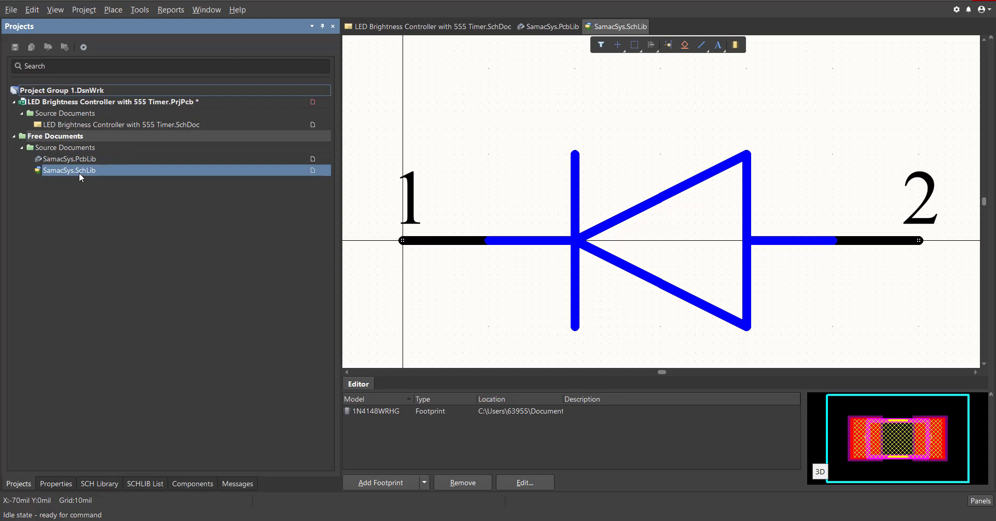
drag(83, 175, 99, 117)
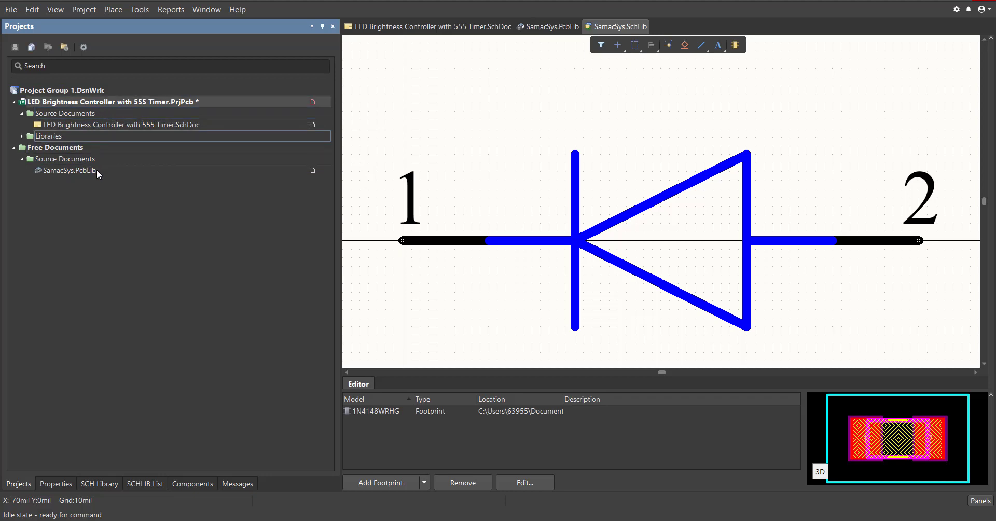
drag(98, 173, 78, 138)
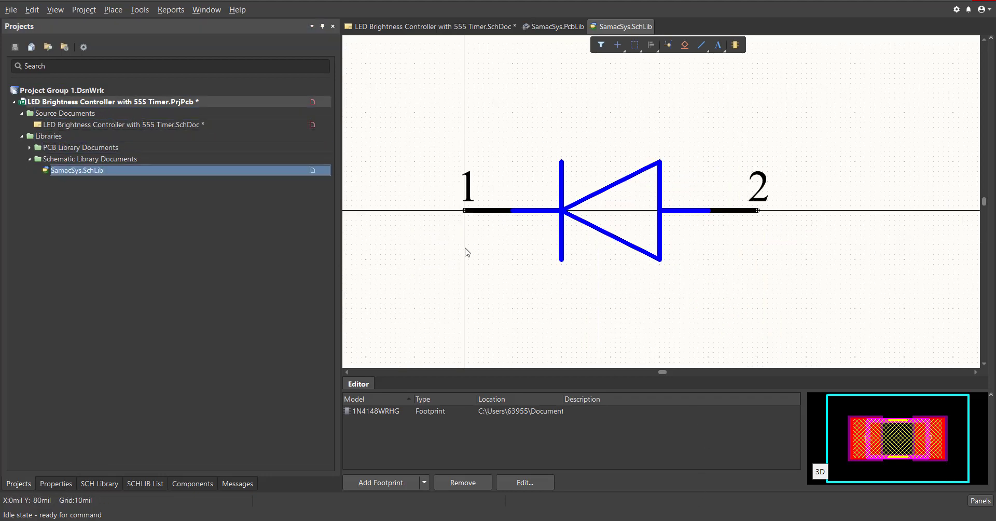
Open the project's schematic and place the 1.5nF, 470uF and 10000pF capacitors from the SamacSys.SchLib library.
double_click(188, 126)
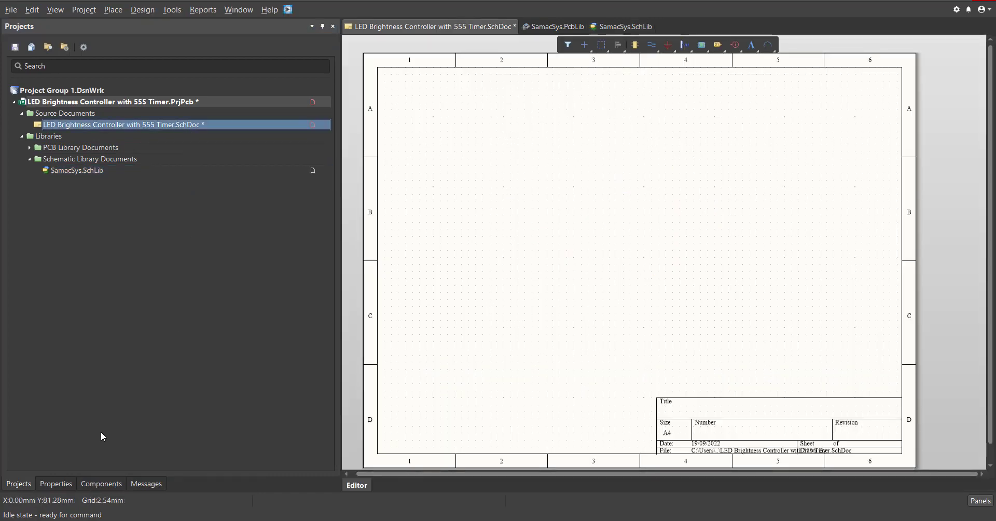
click(107, 485)
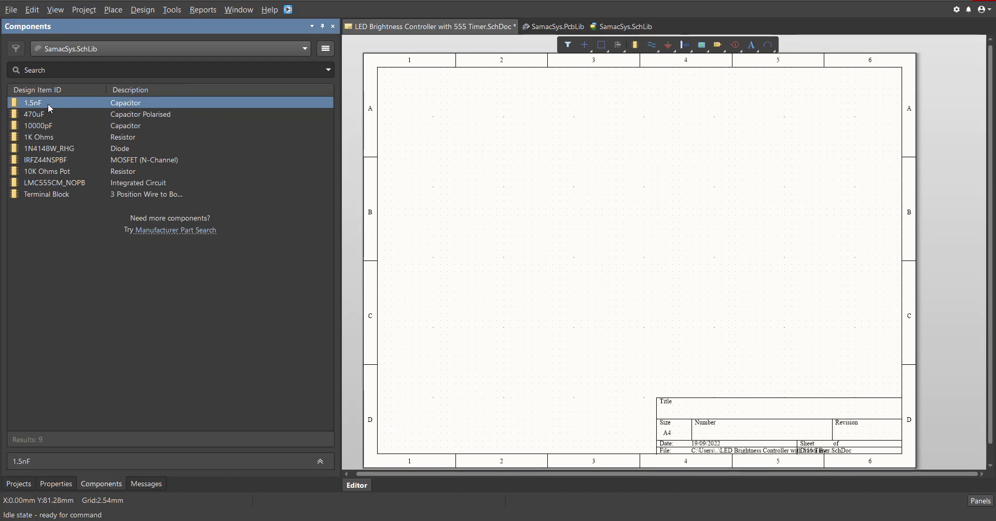
drag(49, 104, 664, 207)
drag(139, 115, 540, 250)
drag(128, 129, 506, 178)
Place the 1N4148W_RHG diode, IRFZ44NSPBF MOSFET, 10K Ohms Pot, LMC555CM_NOPB and Terminal Block on the schematic.
drag(49, 148, 687, 264)
drag(156, 160, 551, 320)
drag(112, 171, 665, 136)
drag(171, 183, 474, 103)
drag(103, 195, 458, 286)
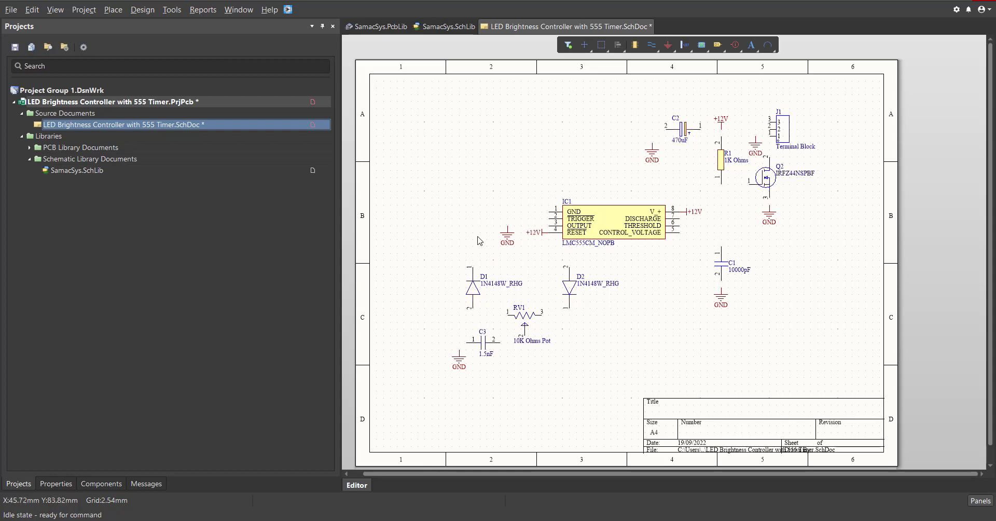
Wire the GND pin of IC1 to the GND port beside it.
click(113, 10)
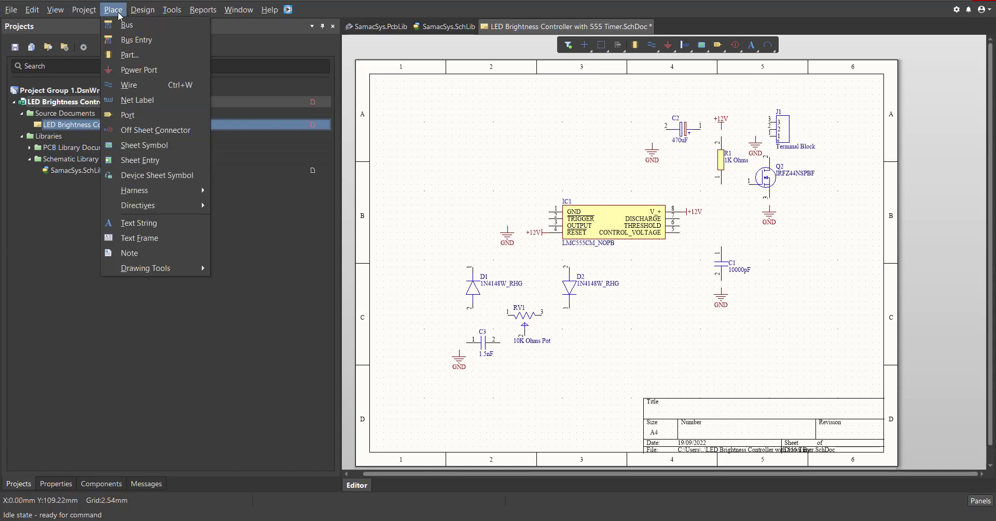
click(130, 86)
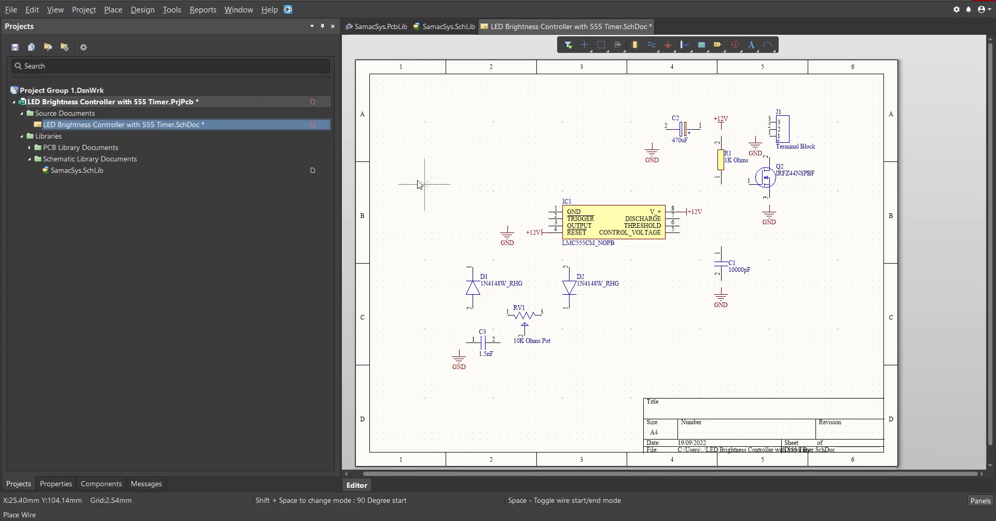
ctrl+scroll(531, 208, up, 3)
click(600, 235)
click(455, 283)
right_click(525, 333)
ctrl+scroll(525, 332, down, 1)
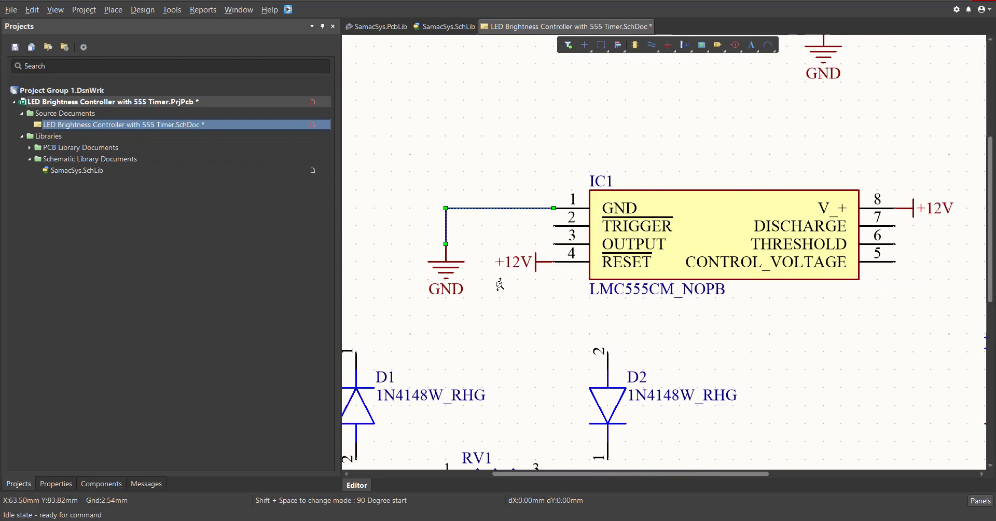
Wire IC1's TRIGGER pin to its THRESHOLD pin, routing the wire over the top of the chip.
scroll(540, 311, up, 2)
key(p)
key(w)
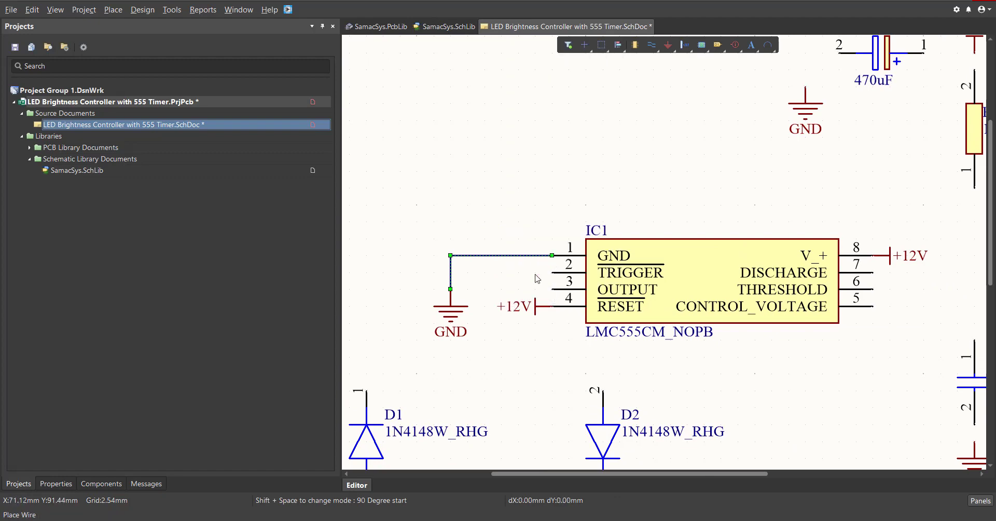
click(552, 264)
ctrl+scroll(537, 190, down, 2)
right_drag(562, 198, 506, 192)
key(space)
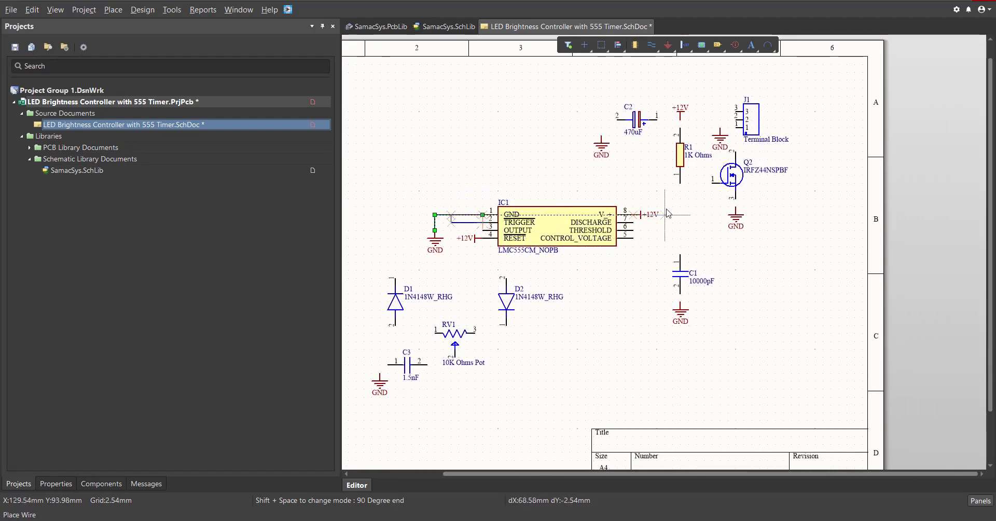
ctrl+scroll(649, 200, up, 2)
key(space)
ctrl+scroll(655, 197, up, 1)
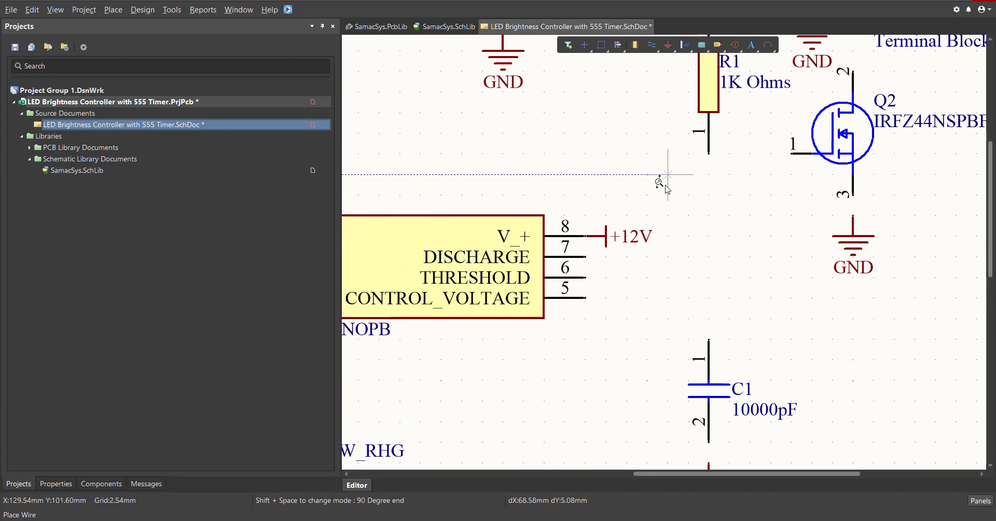
click(668, 195)
click(594, 280)
key(Escape)
right_drag(641, 307, 606, 280)
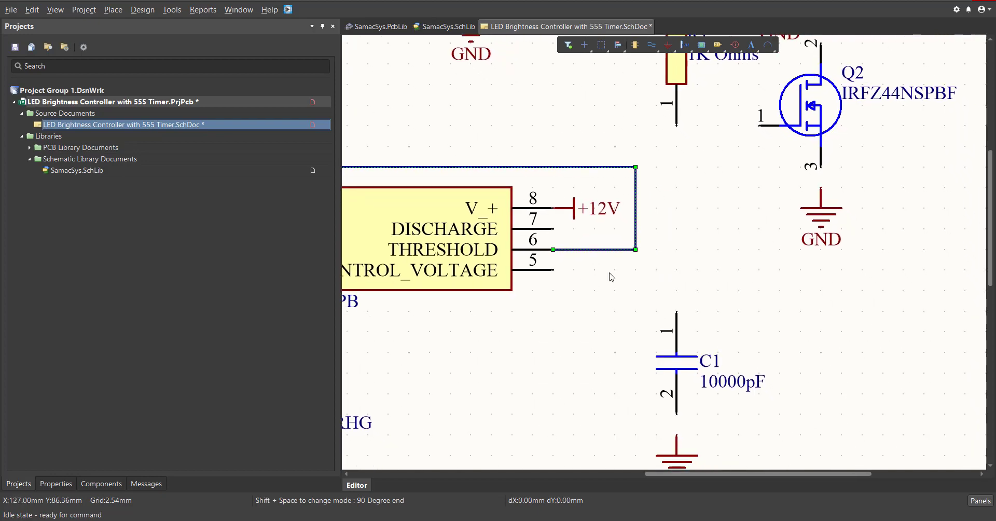
Wire IC1's DISCHARGE pin to pin 1 of R1 and connect pin 1 of Q2 to the same node.
scroll(611, 275, up, 1)
key(p)
key(w)
click(549, 254)
click(676, 163)
right_drag(725, 205, 677, 288)
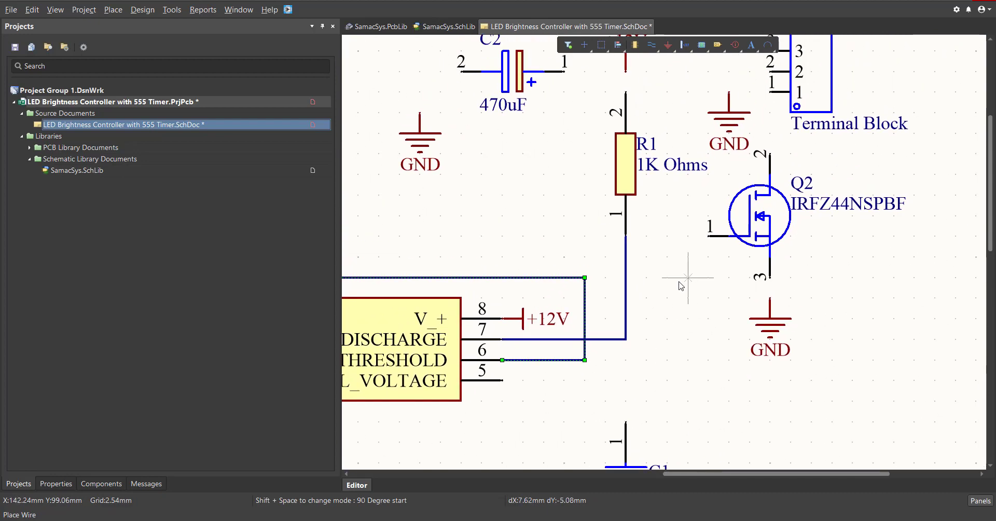
click(709, 236)
click(626, 236)
right_click(747, 286)
Wire pin 3 of Q2 to its GND port and pin 2 of Q2 to pin 1 of terminal block J1.
right_drag(757, 298, 683, 295)
key(p)
key(w)
click(709, 294)
click(699, 278)
right_click(697, 277)
right_drag(656, 216, 592, 309)
key(p)
key(w)
click(645, 240)
click(645, 301)
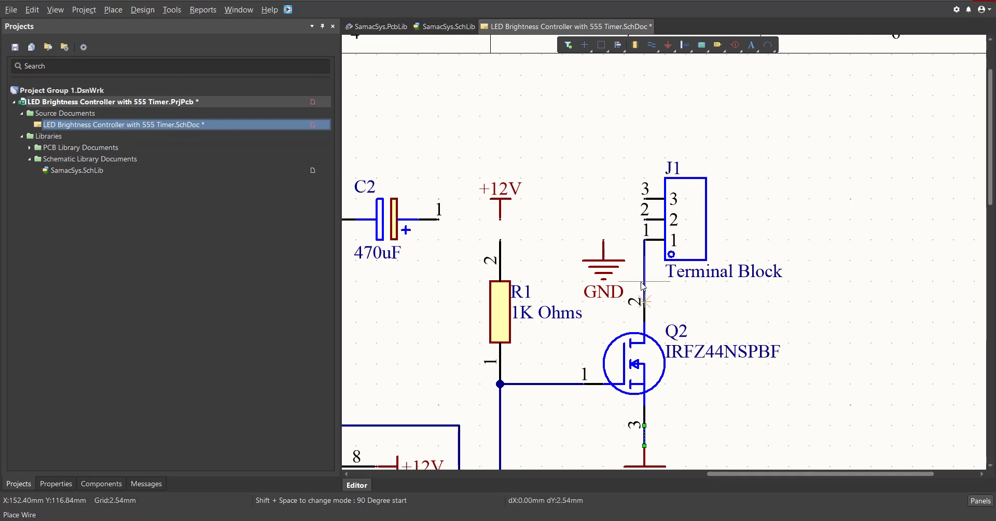
Wire J1 pin 3 to the nearby GND port and J1 pin 2 to the +12V port above R1.
click(603, 240)
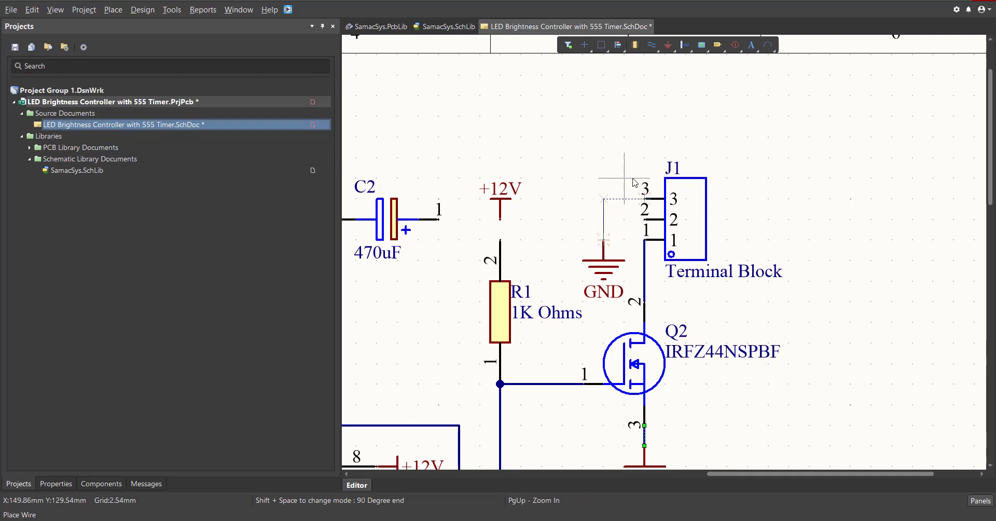
click(644, 199)
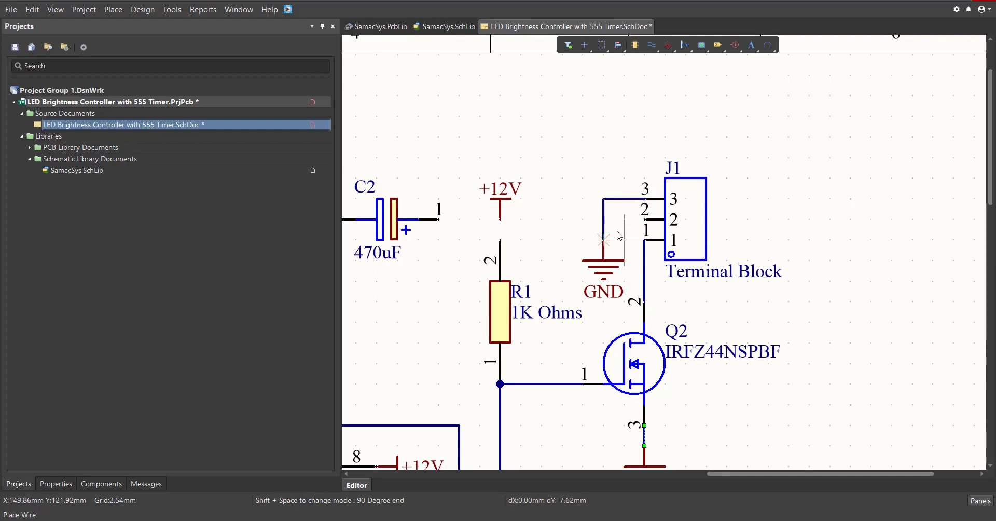
click(645, 220)
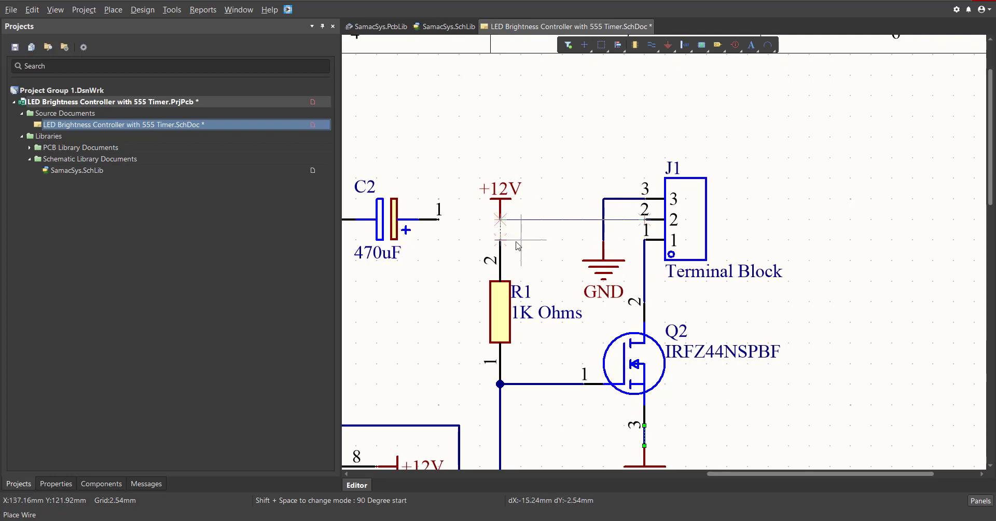
click(500, 220)
Wire pin 1 of the 470uF capacitor C2 to the +12V node and its pin 2 to the GND port.
right_drag(558, 269, 720, 297)
click(662, 248)
click(601, 248)
click(504, 248)
click(457, 289)
right_click(457, 289)
Wire IC1's CONTROL_VOLTAGE pin to pin 1 of C1 and pin 2 of C1 to the GND port below it.
right_drag(545, 361, 605, 202)
ctrl+scroll(607, 206, down, 3)
ctrl+scroll(606, 275, up, 2)
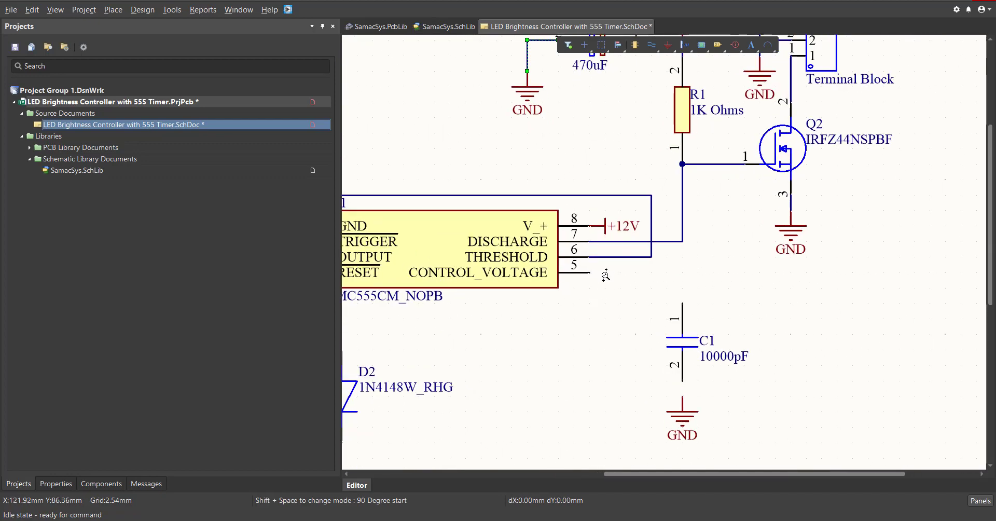
right_drag(608, 339, 533, 331)
key(p)
key(w)
click(523, 246)
click(616, 277)
click(616, 355)
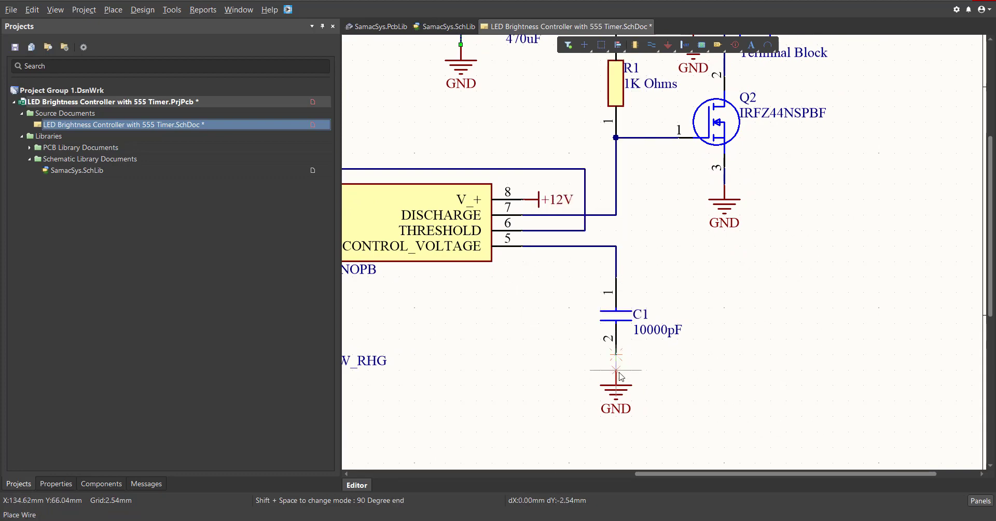
click(616, 370)
right_click(511, 366)
Wire pin 2 of diode D2 to pin 1 of diode D1 with a horizontal run above both diodes.
right_drag(511, 366, 794, 370)
ctrl+scroll(794, 373, down, 1)
right_drag(593, 343, 661, 343)
right_drag(601, 345, 630, 349)
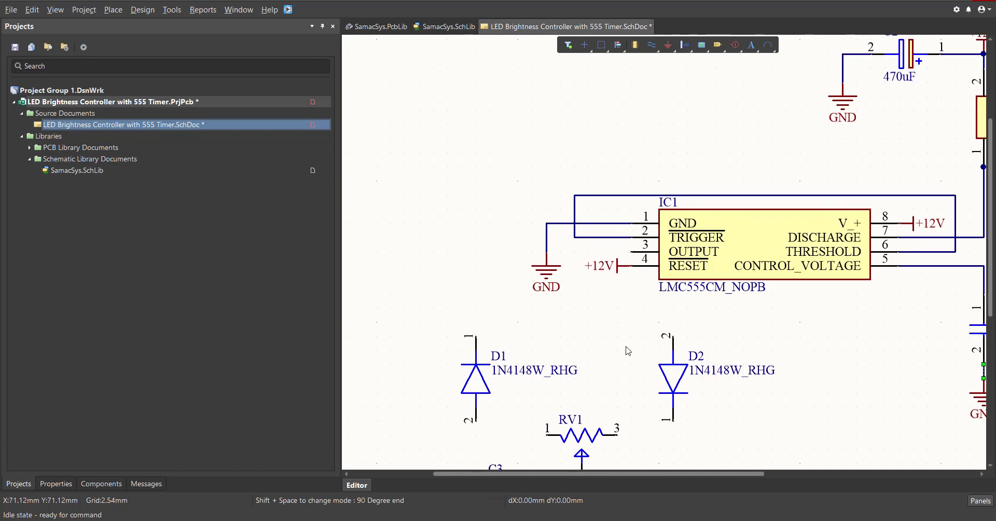
key(p)
key(w)
click(673, 336)
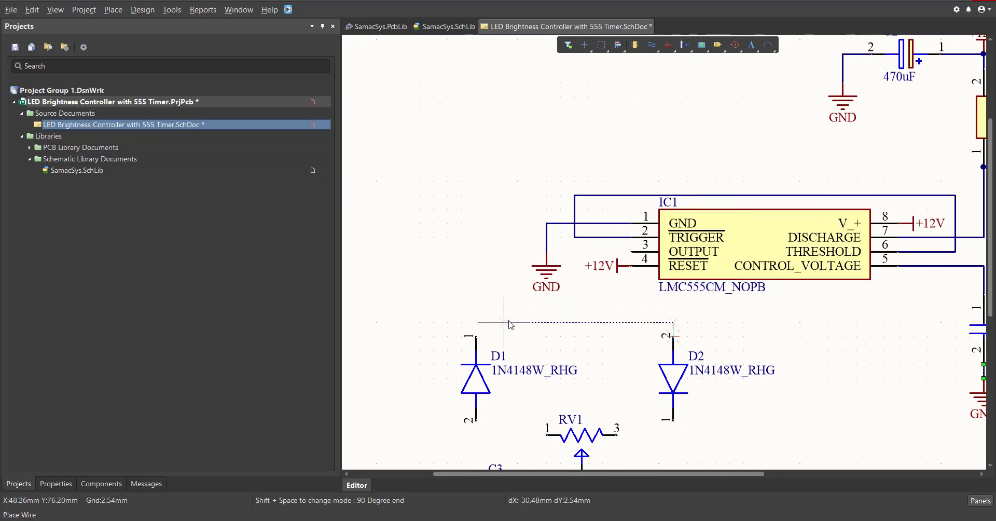
click(475, 322)
click(476, 336)
right_click(475, 336)
Wire IC1's OUTPUT pin down to the wire joining D1 and D2.
right_drag(591, 314, 553, 324)
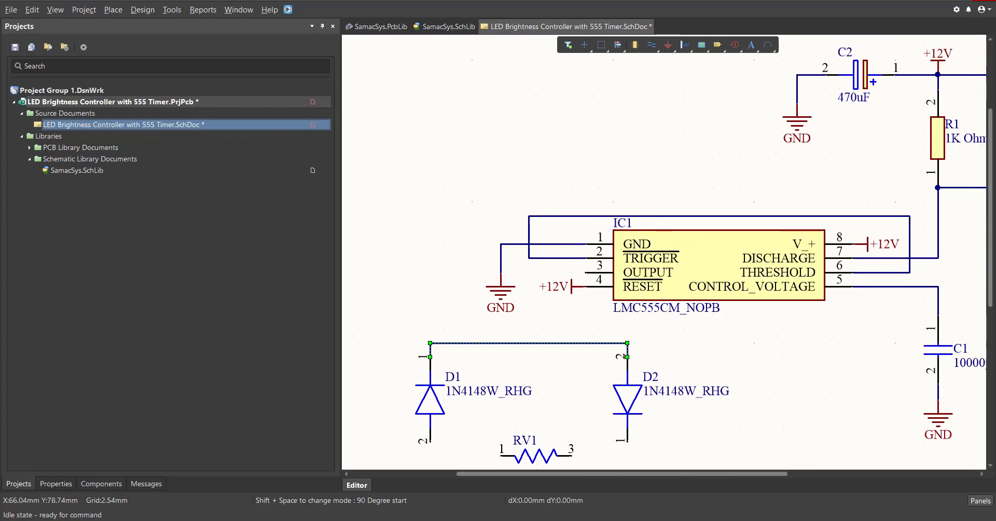
ctrl+scroll(553, 320, up, 1)
key(p)
key(w)
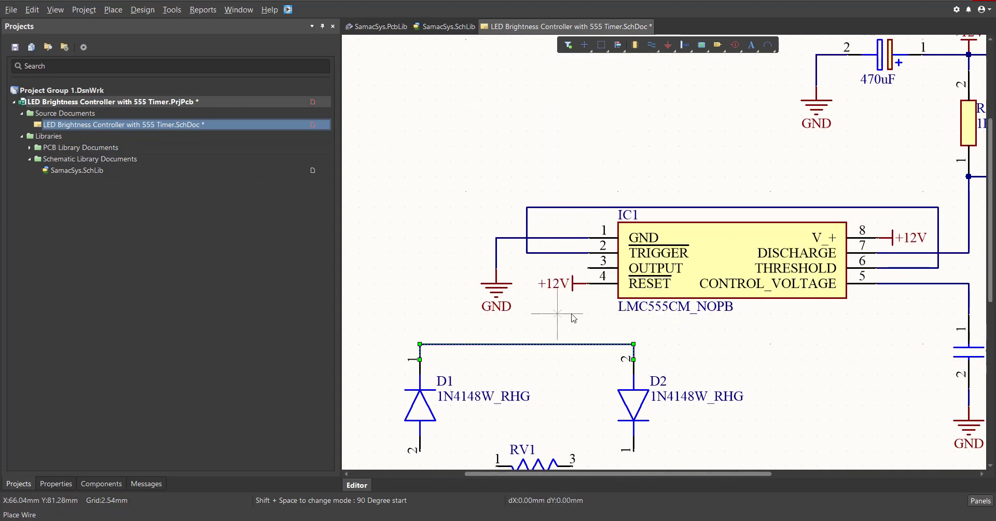
click(588, 268)
click(526, 344)
Wire potentiometer RV1 pin 1 to D1 pin 2 and RV1 pin 3 to D2 pin 1.
right_drag(539, 342, 565, 159)
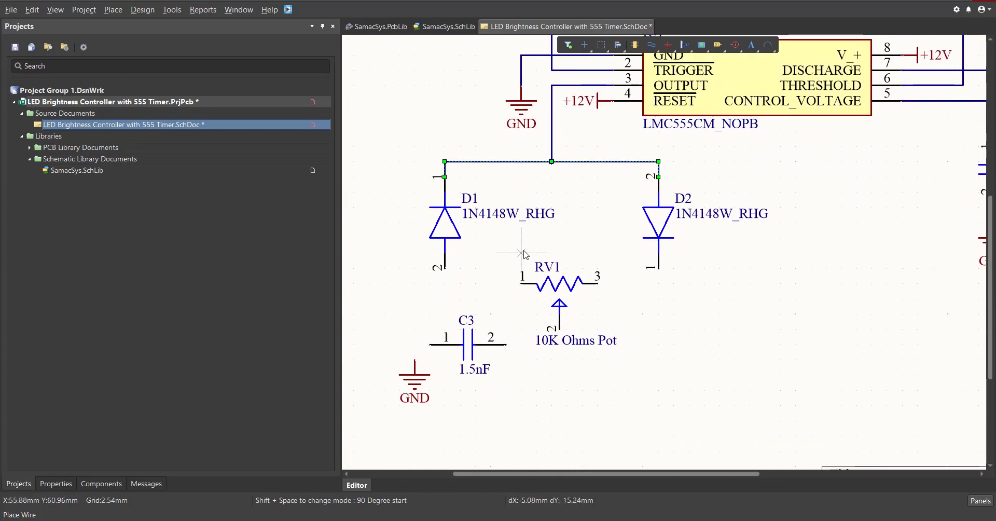
click(521, 283)
click(445, 268)
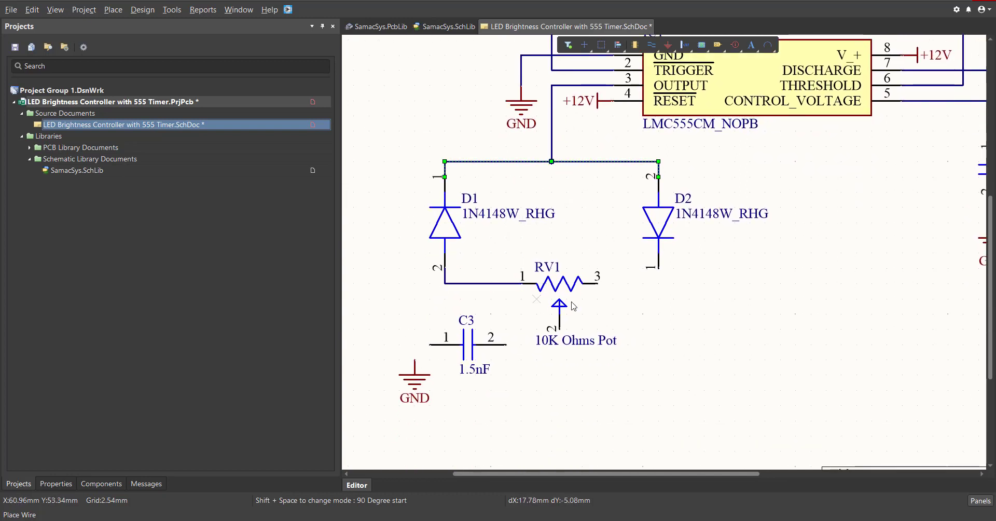
click(597, 283)
click(659, 268)
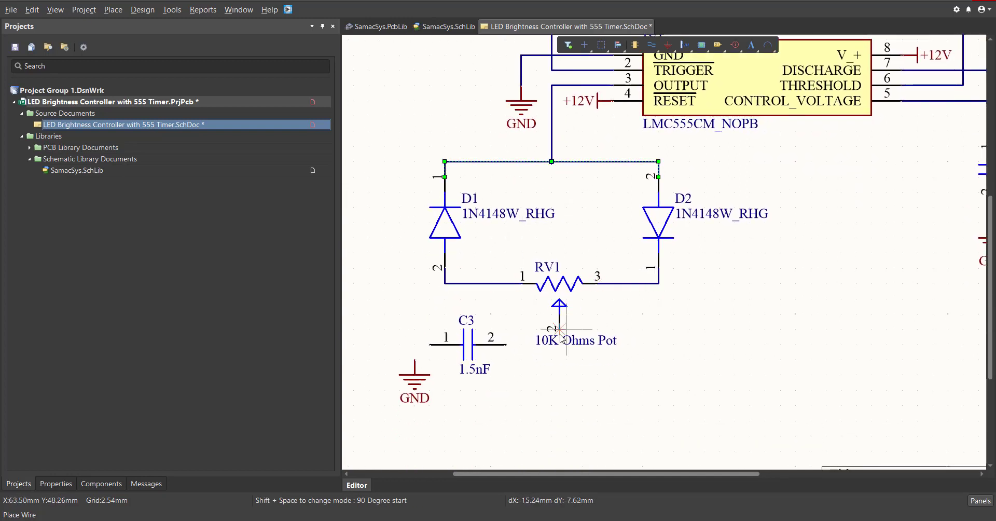
Wire RV1 pin 2 to C3 pin 2 and C3 pin 1 to the GND port.
click(506, 345)
click(430, 344)
click(415, 360)
middle_drag(534, 255, 599, 275)
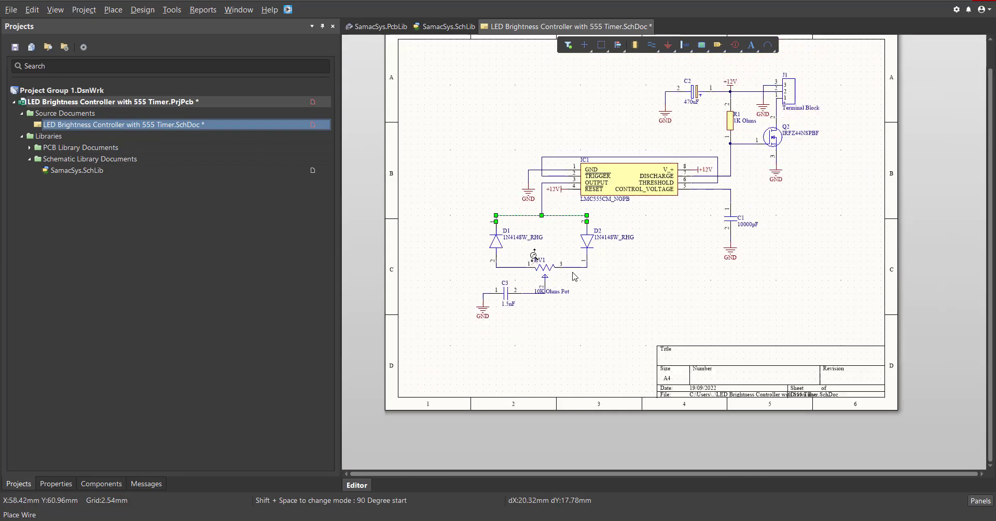
ctrl+scroll(534, 255, up, 4)
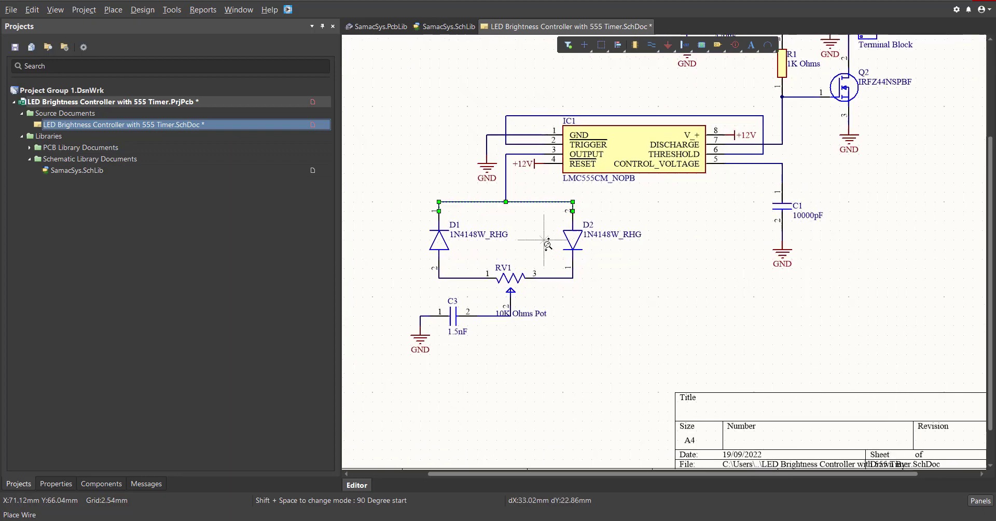
ctrl+scroll(547, 244, down, 2)
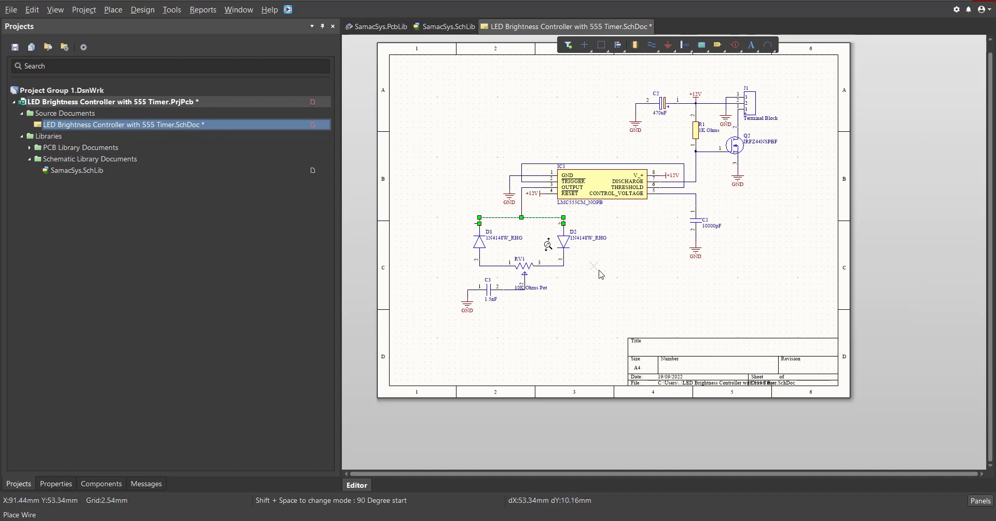
scroll(609, 273, up, 2)
key(Escape)
Examine the finished wiring around C3, RV1, the diodes and the ground and +12V ports of IC1.
ctrl+scroll(560, 218, up, 1)
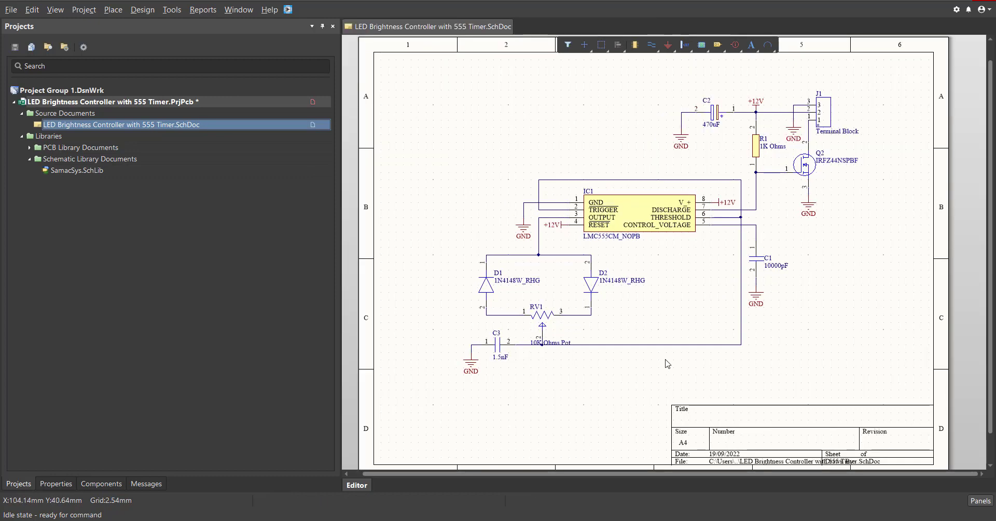
ctrl+scroll(478, 370, up, 4)
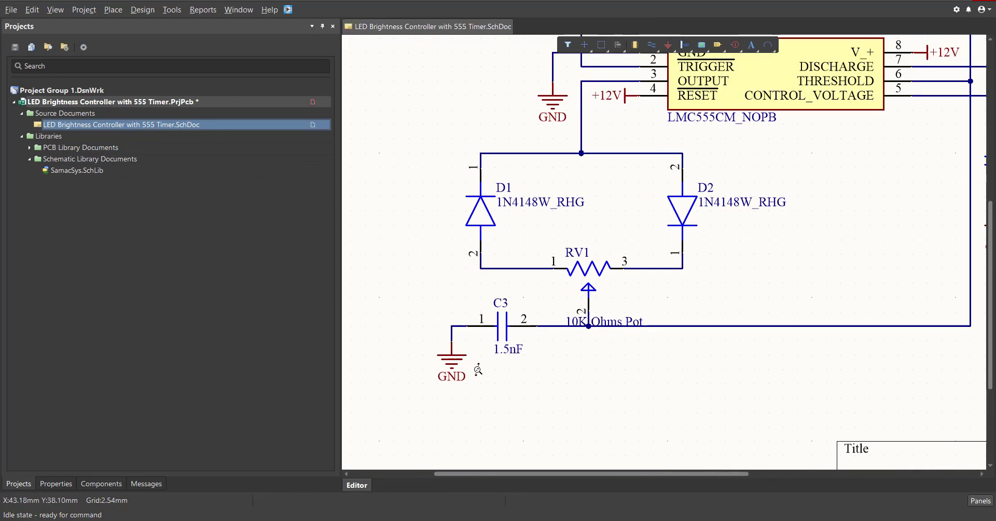
ctrl+scroll(478, 369, up, 1)
scroll(603, 257, up, 4)
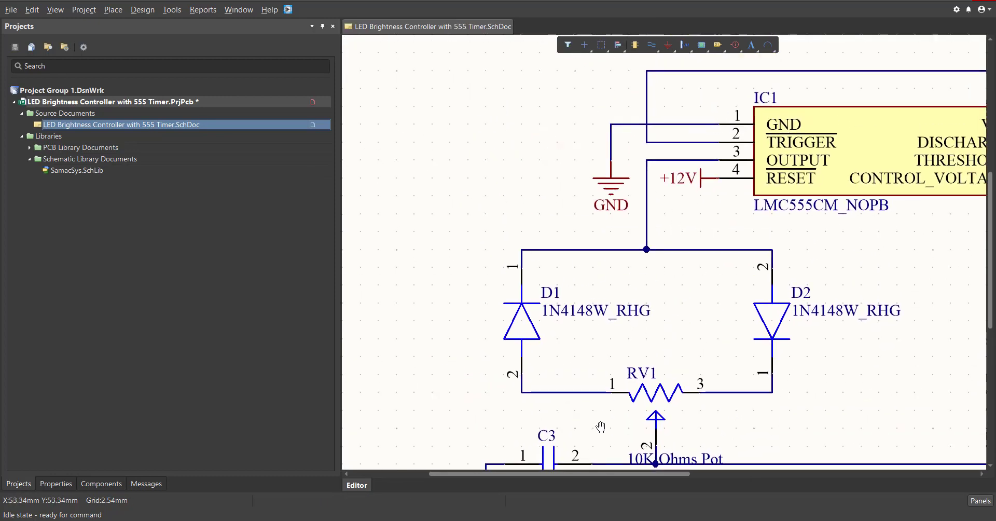
scroll(697, 363, down, 2)
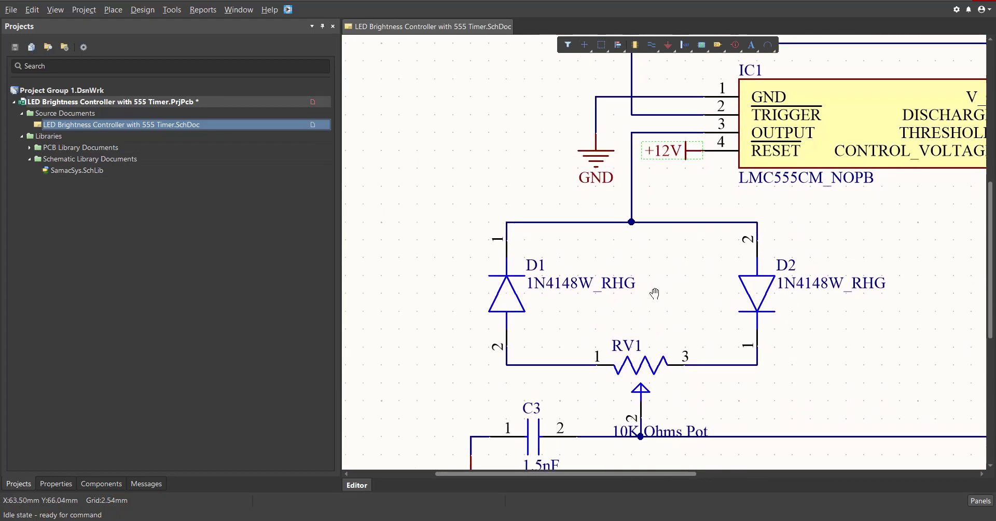
ctrl+scroll(510, 275, down, 1)
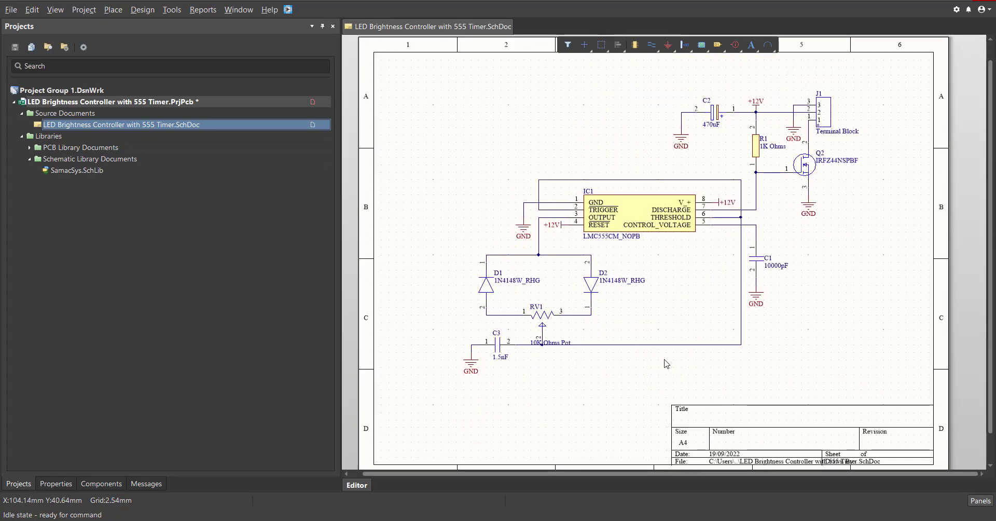
mouse_move(663, 363)
right_down()
mouse_move(656, 356)
mouse_move(659, 366)
right_up()
ctrl+scroll(490, 365, up, 5)
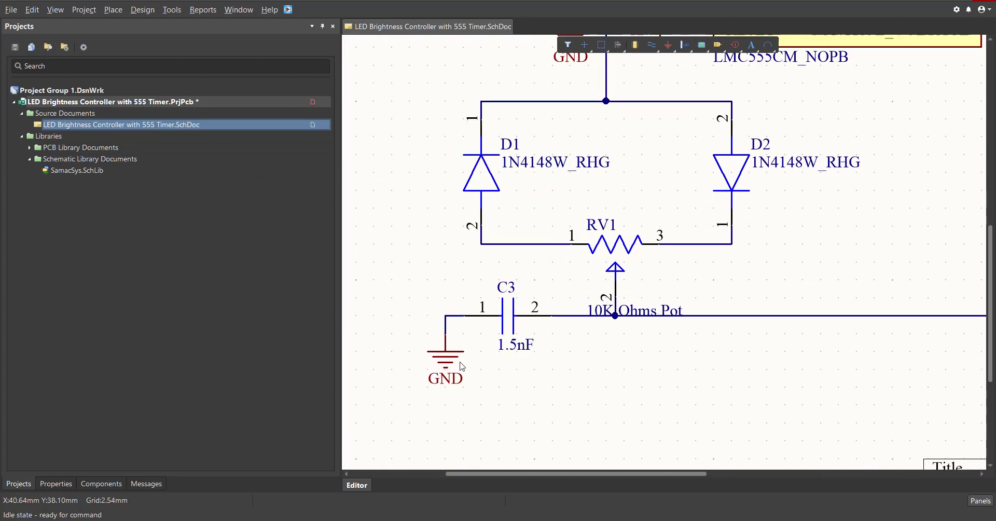
scroll(594, 297, up, 4)
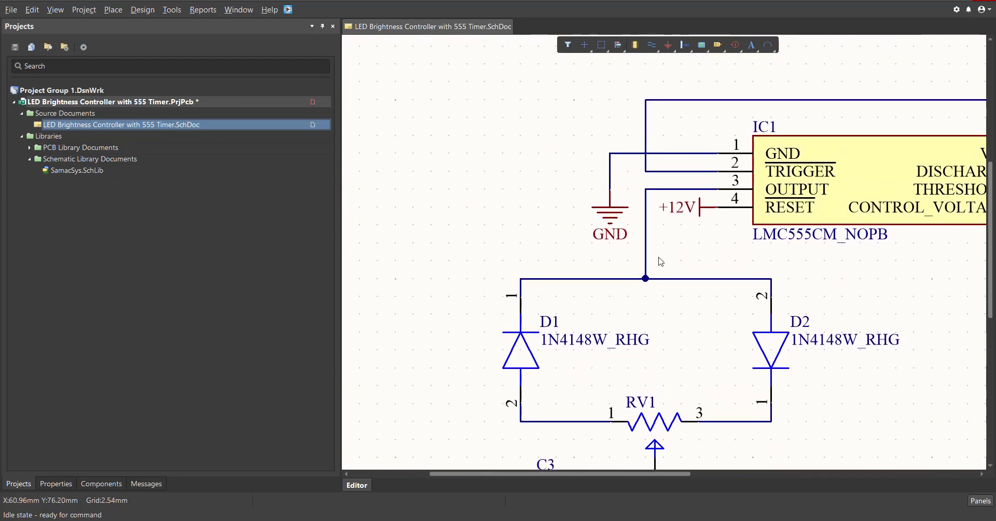
right_drag(676, 377, 648, 274)
ctrl+scroll(643, 290, down, 1)
click(116, 12)
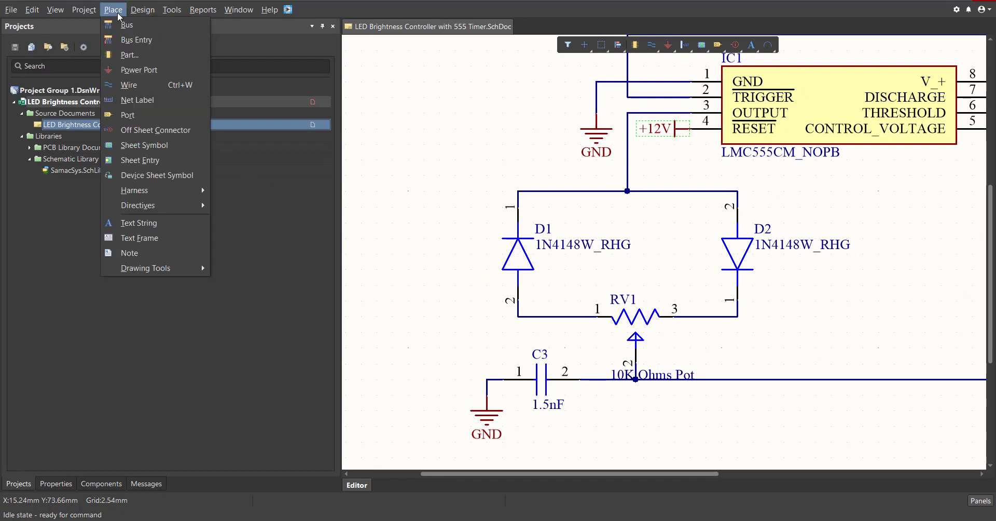
click(137, 69)
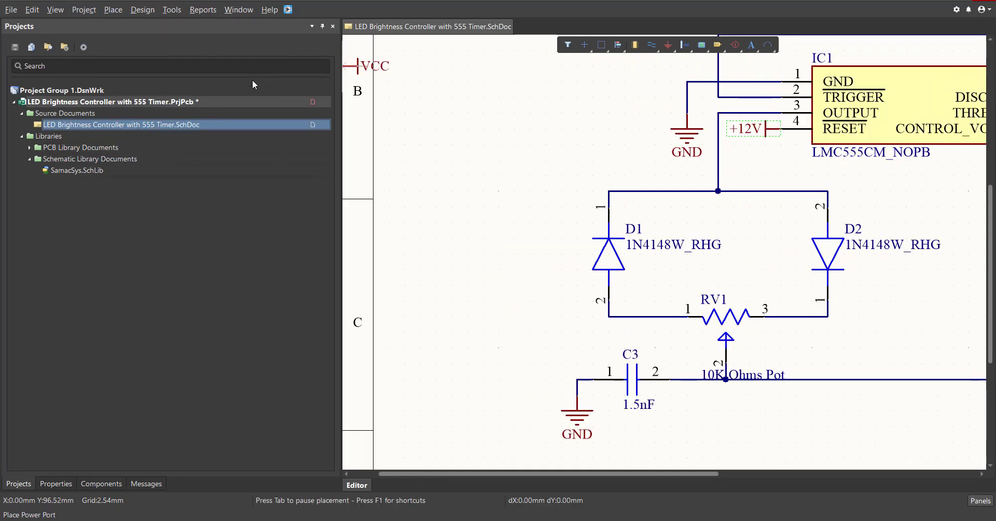
right_drag(484, 301, 473, 278)
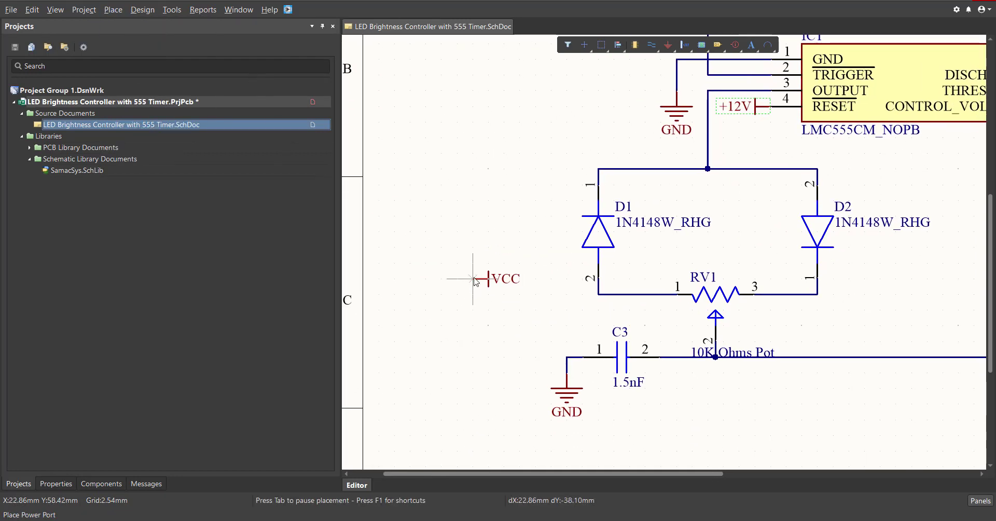
key(Tab)
click(186, 265)
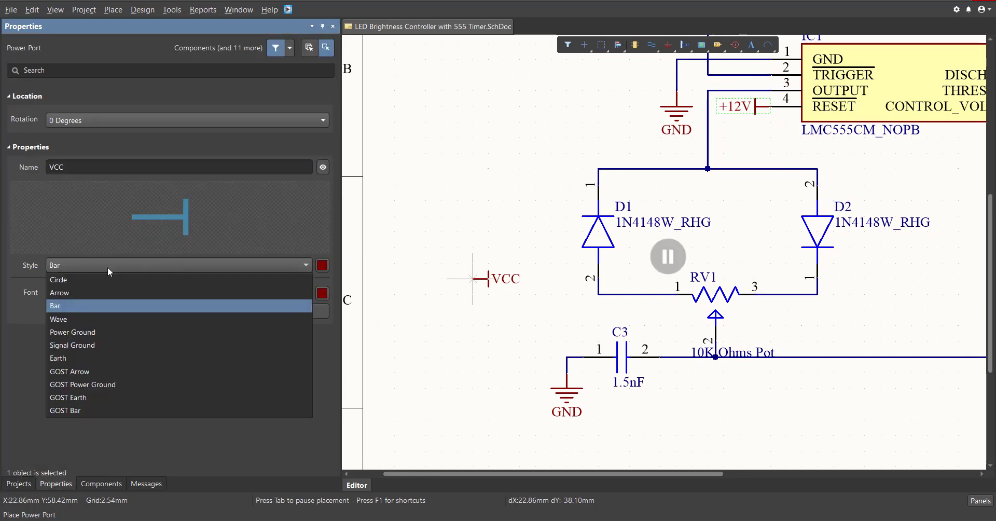
click(89, 332)
click(131, 263)
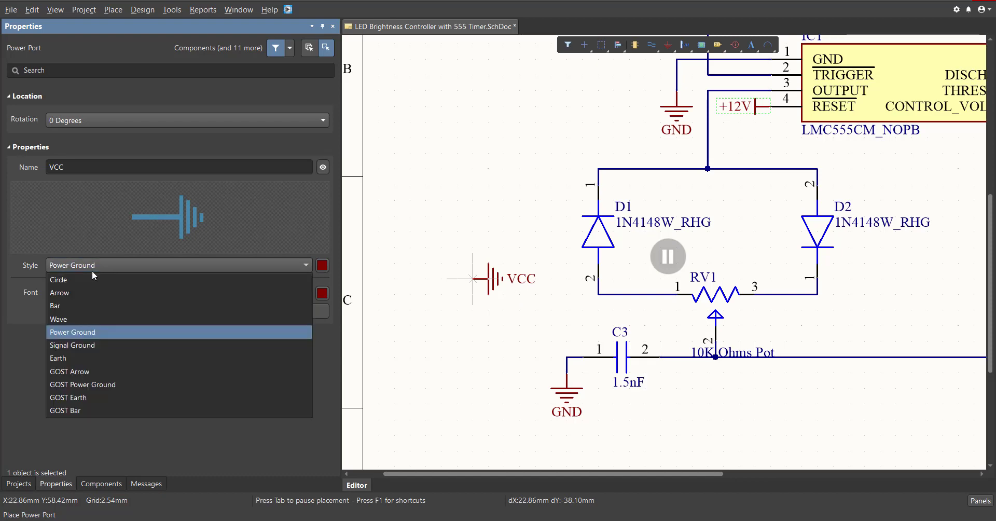
click(79, 306)
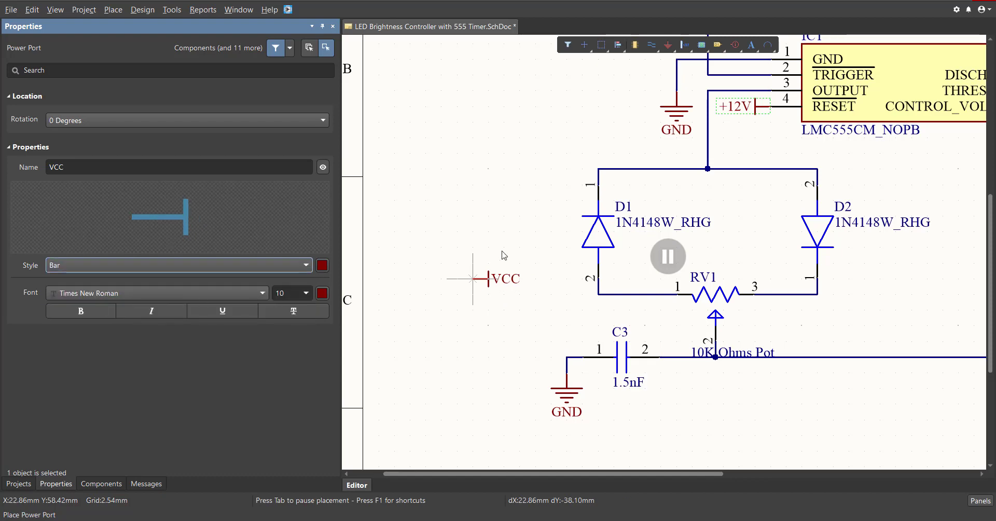
key(Escape)
ctrl+scroll(519, 265, down, 5)
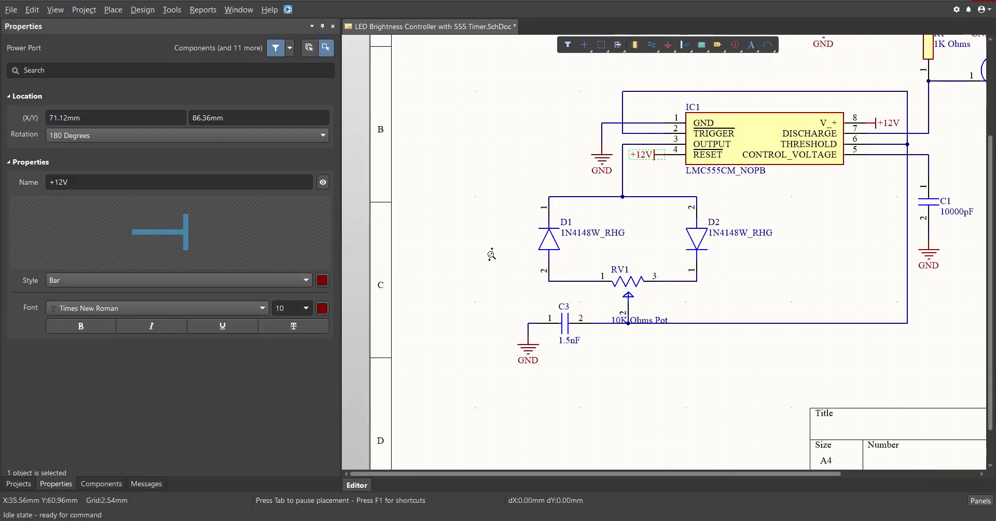
ctrl+scroll(524, 263, up, 3)
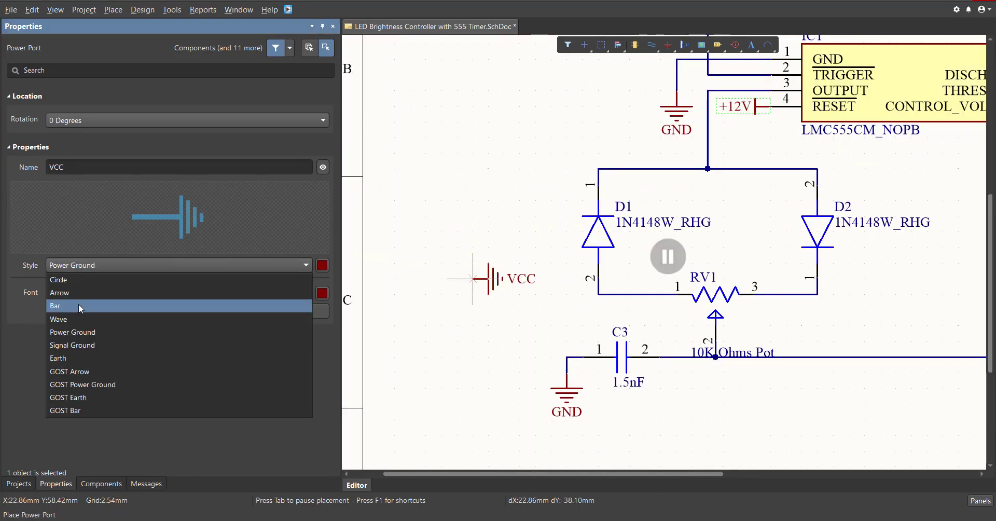
click(79, 306)
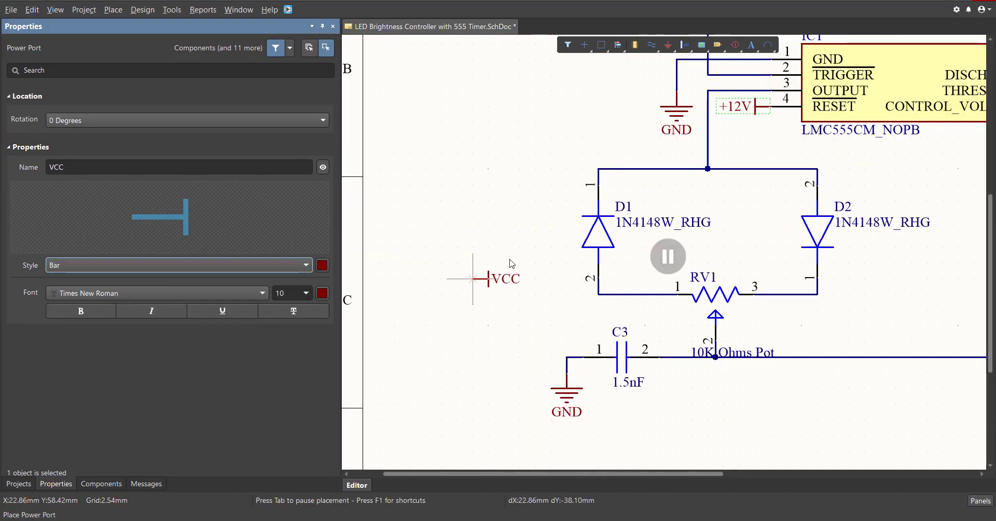
key(Escape)
ctrl+scroll(515, 256, down, 5)
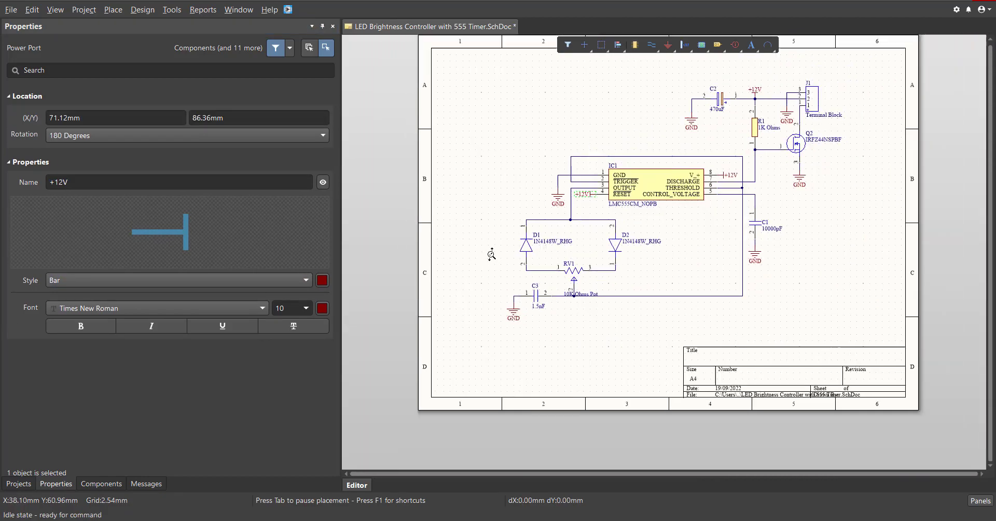
ctrl+scroll(521, 265, up, 4)
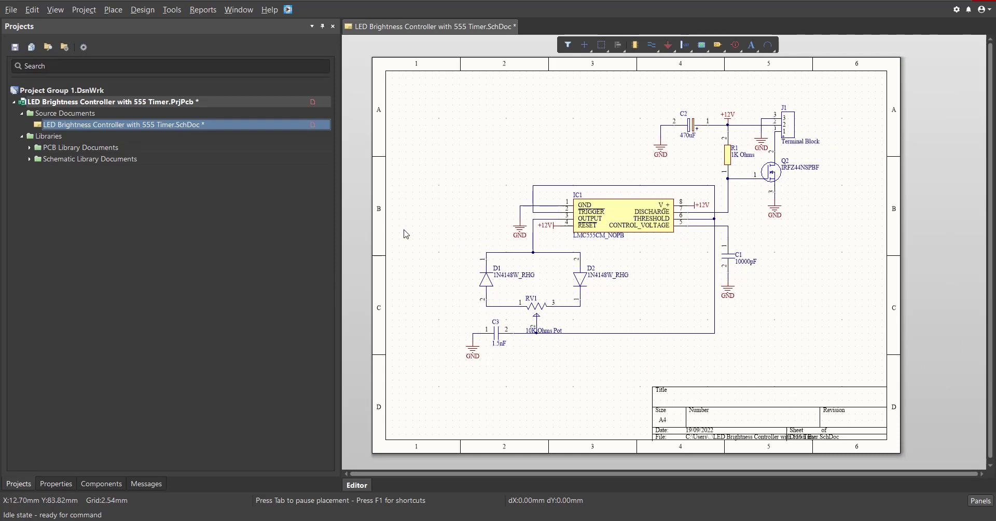
Add a new PCB document to the LED Brightness Controller with 555 Timer project.
click(11, 9)
mouse_move(34, 39)
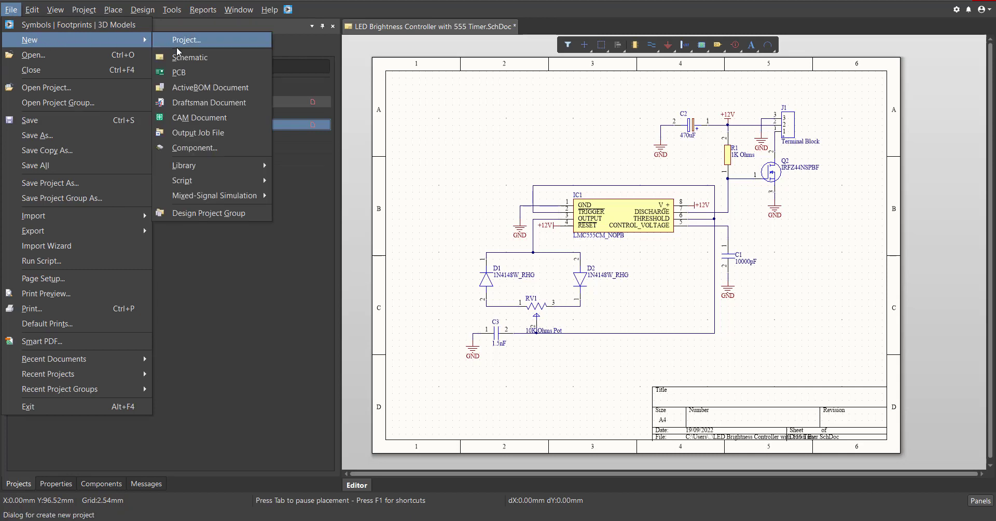
click(196, 74)
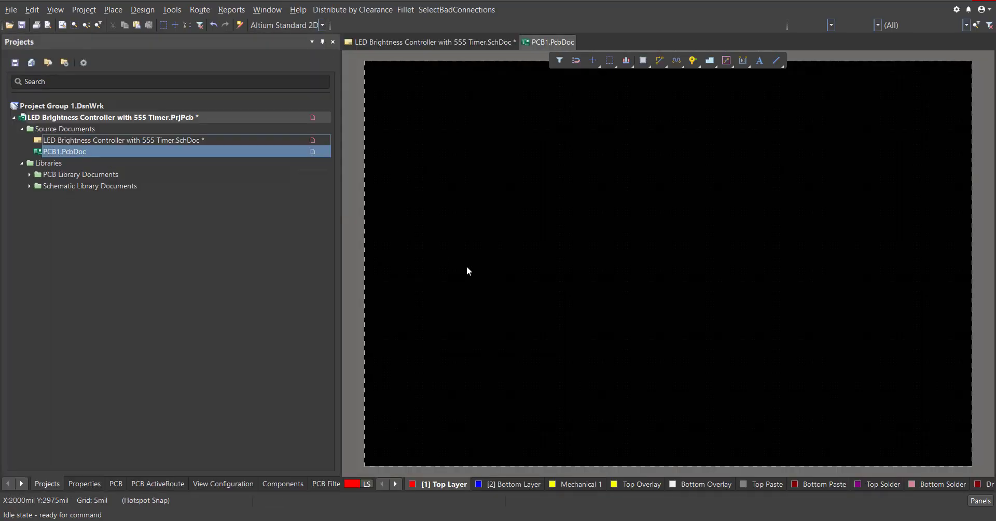
right_drag(464, 261, 464, 262)
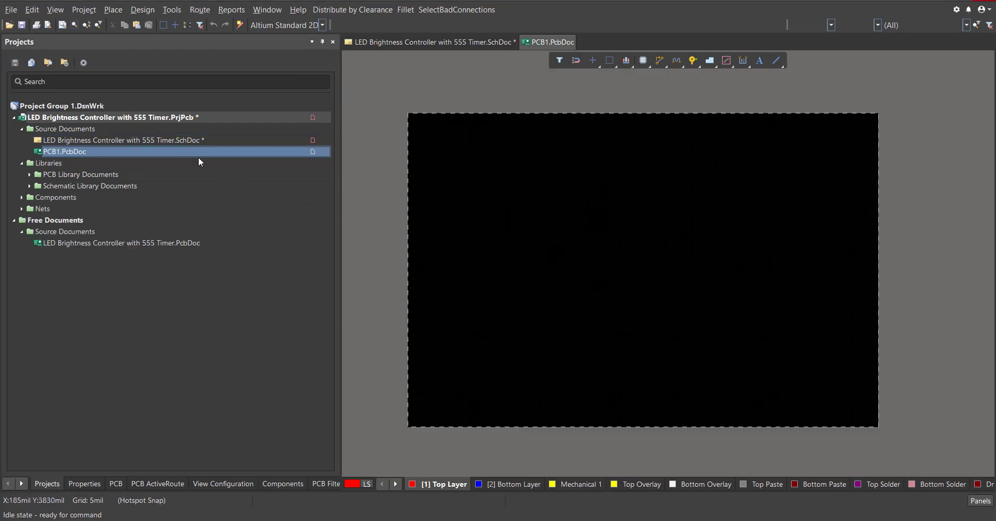
Update PCB1.PcbDoc from the schematic, executing all engineering changes for components, nets, component class and room.
double_click(208, 140)
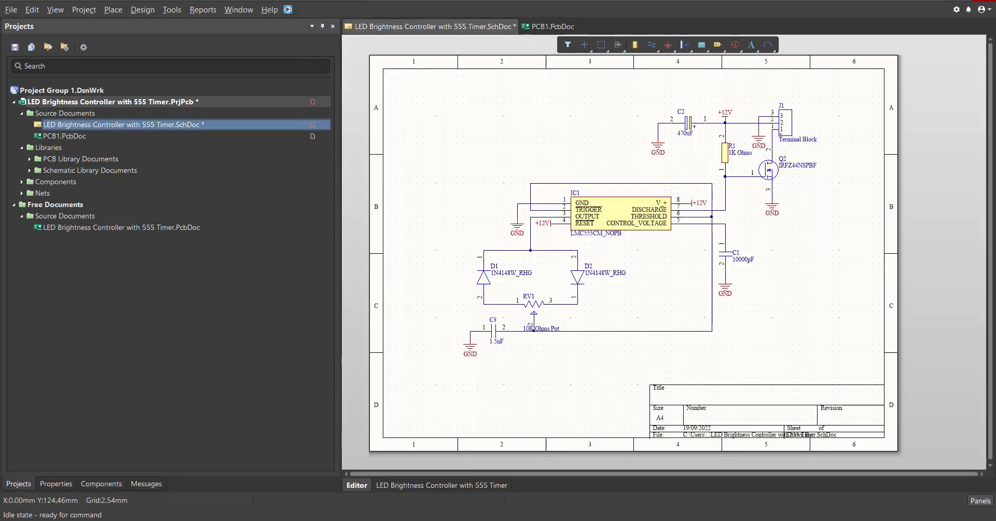
click(143, 13)
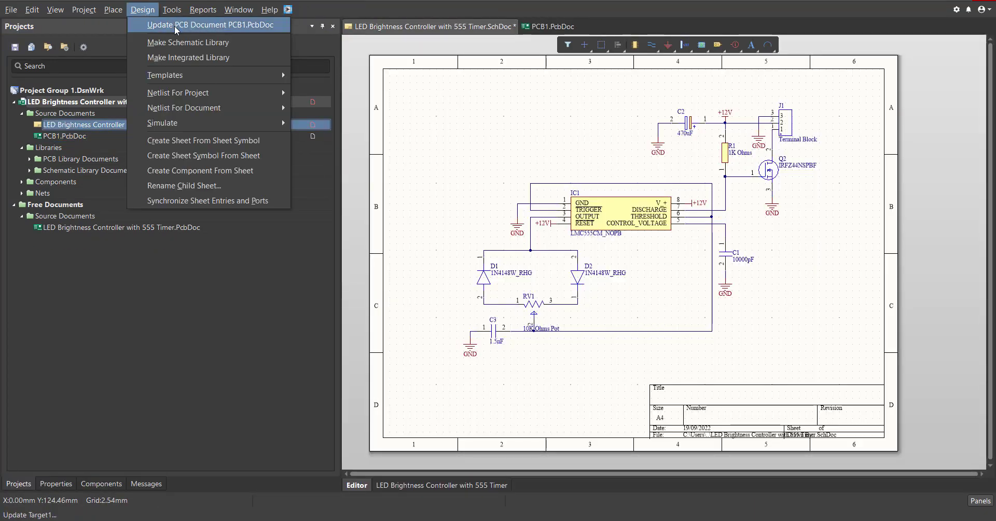
click(219, 28)
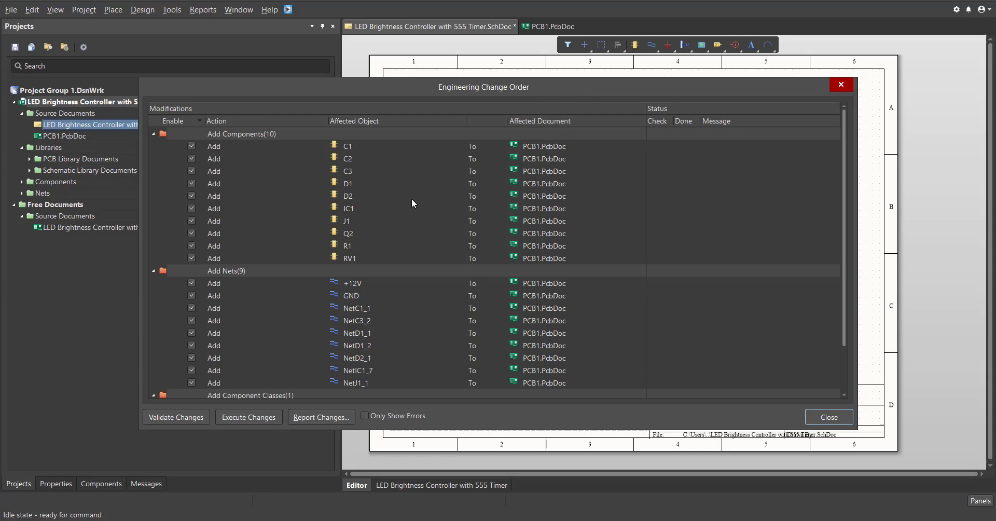
scroll(411, 209, down, 3)
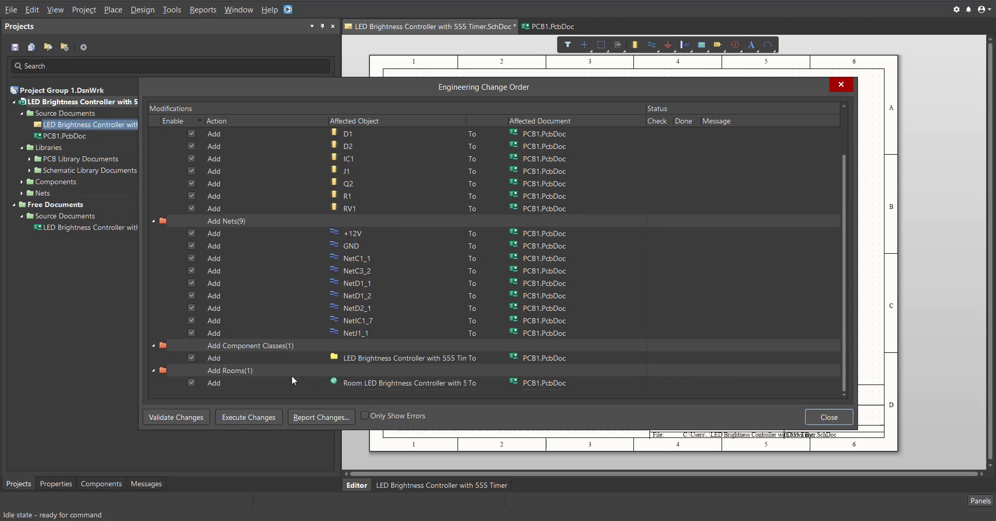
click(247, 419)
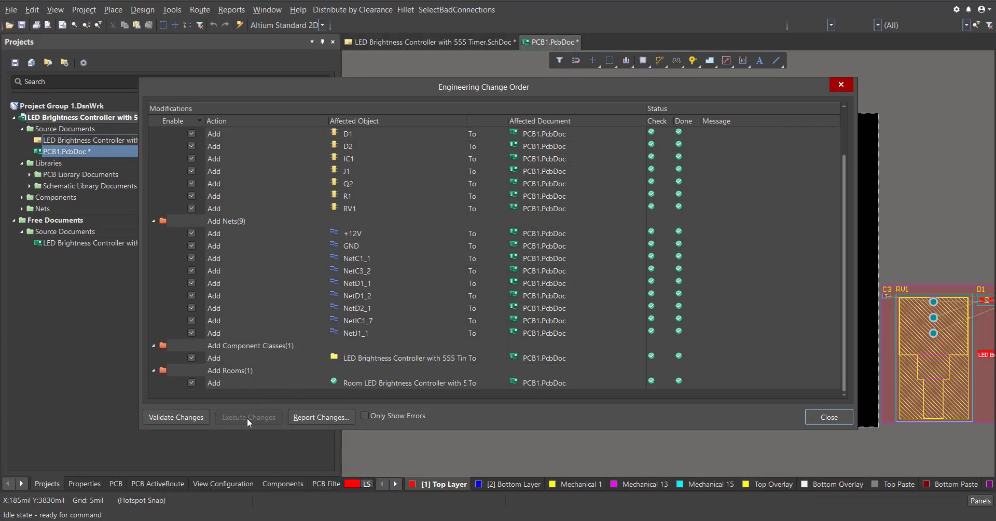
click(830, 418)
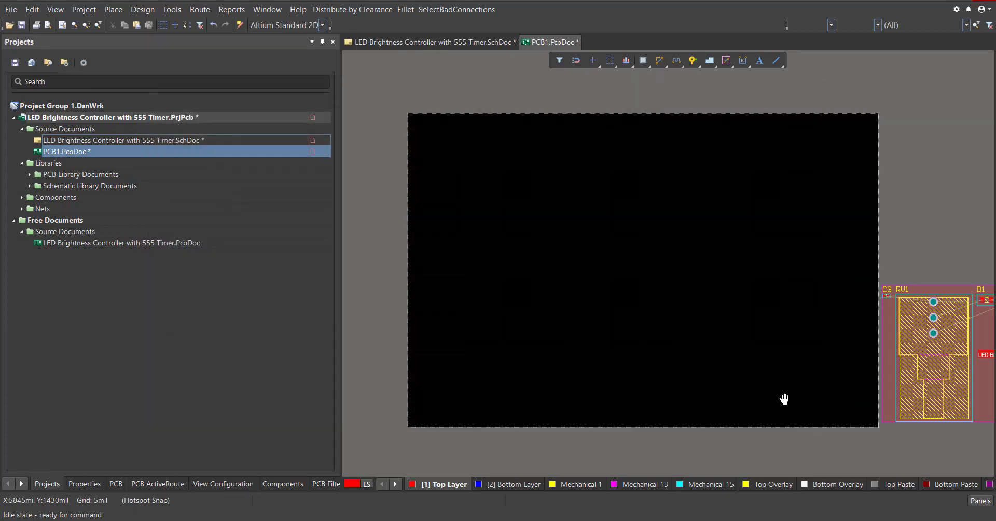
Move RV1, D1 and D2 from the room onto the board, with the two diodes above RV1.
ctrl+scroll(774, 396, down, 3)
right_drag(735, 364, 664, 362)
ctrl+scroll(664, 362, up, 1)
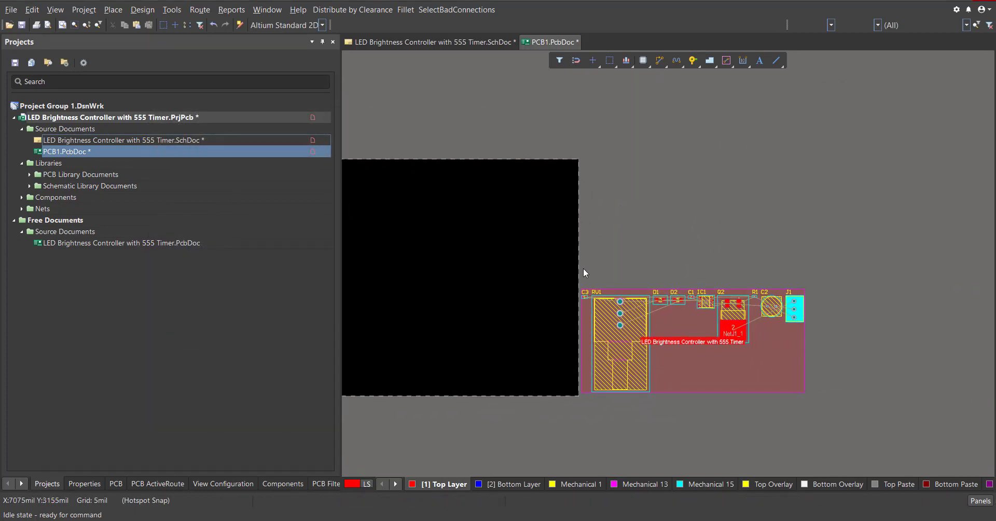
ctrl+scroll(685, 358, up, 2)
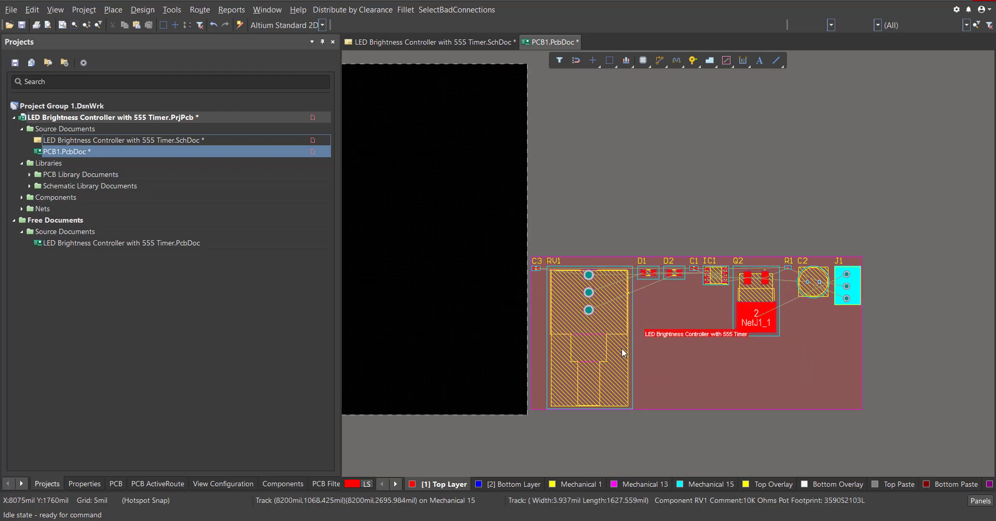
ctrl+scroll(648, 340, down, 3)
drag(736, 342, 542, 357)
drag(768, 298, 551, 286)
right_drag(411, 221, 423, 214)
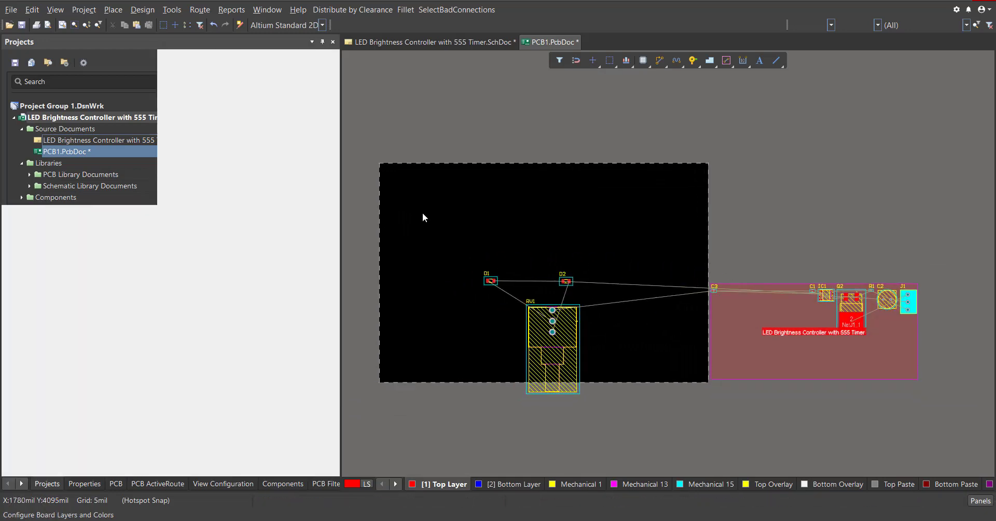
Hide rooms in the PCB view's object visibility settings.
key(l)
click(115, 90)
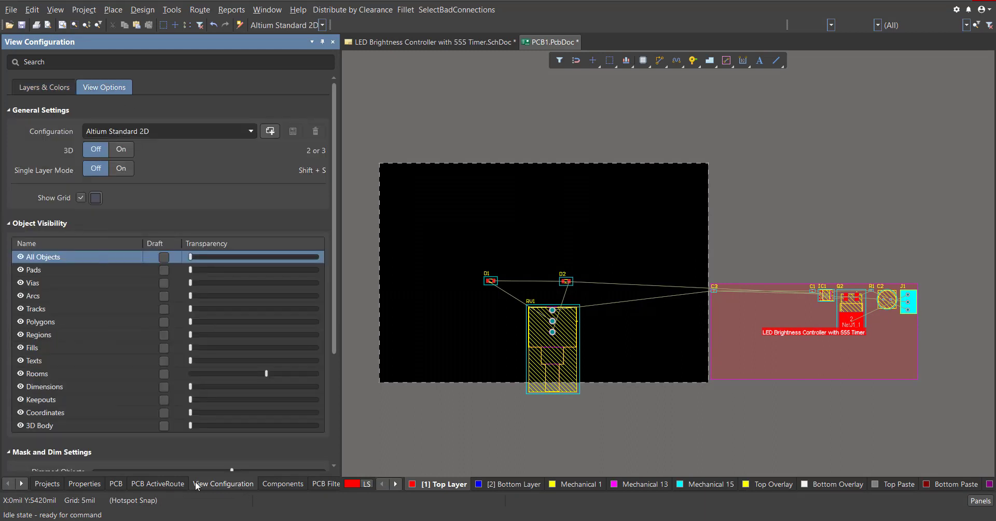
click(39, 322)
click(36, 378)
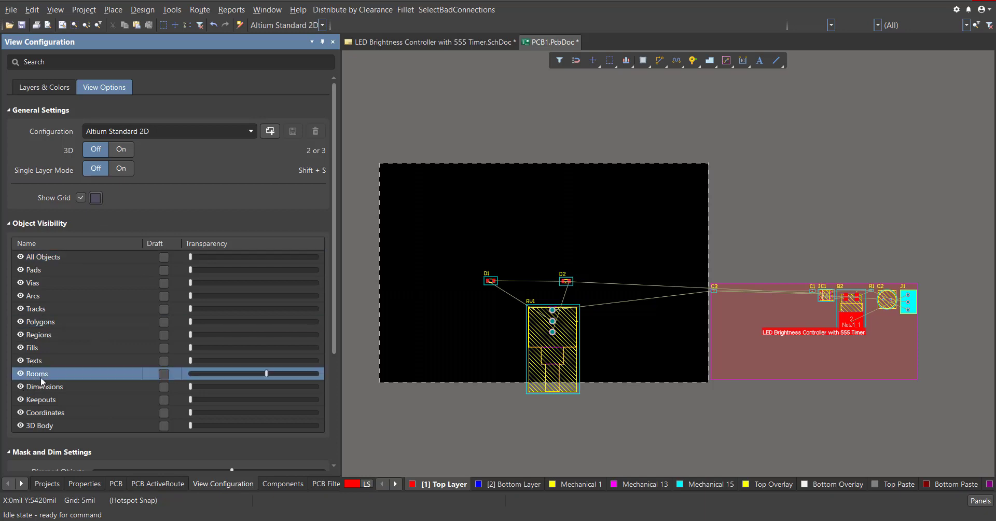
click(21, 374)
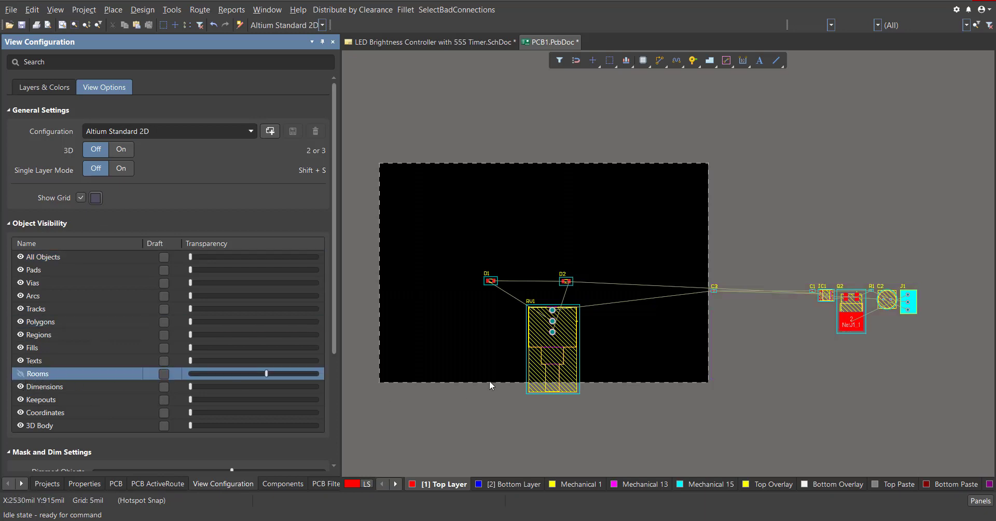
Move Q2, IC1, C1, C3 and C2 onto the board, grouping them above and to the right of RV1.
ctrl+scroll(595, 330, up, 1)
drag(903, 317, 509, 255)
drag(870, 285, 563, 241)
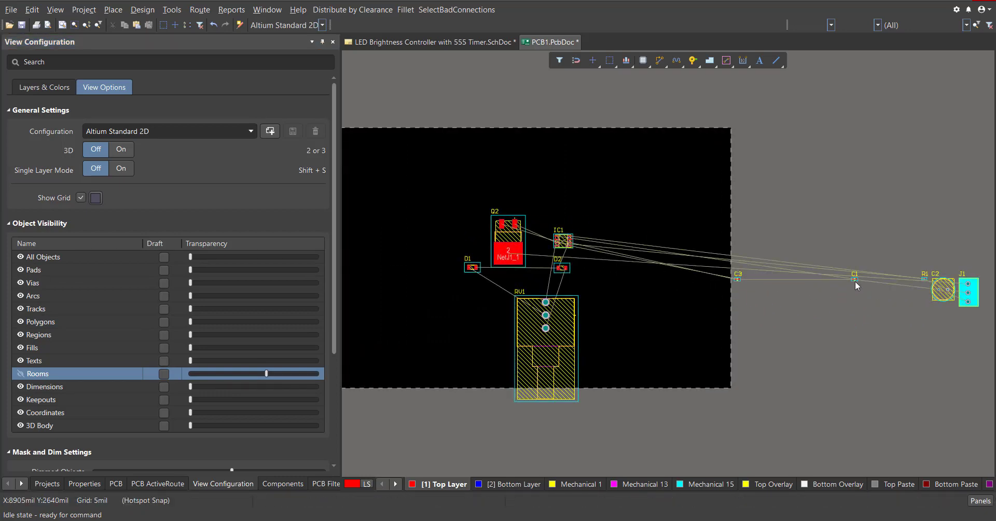
drag(855, 280, 591, 269)
drag(738, 280, 605, 297)
drag(940, 289, 606, 247)
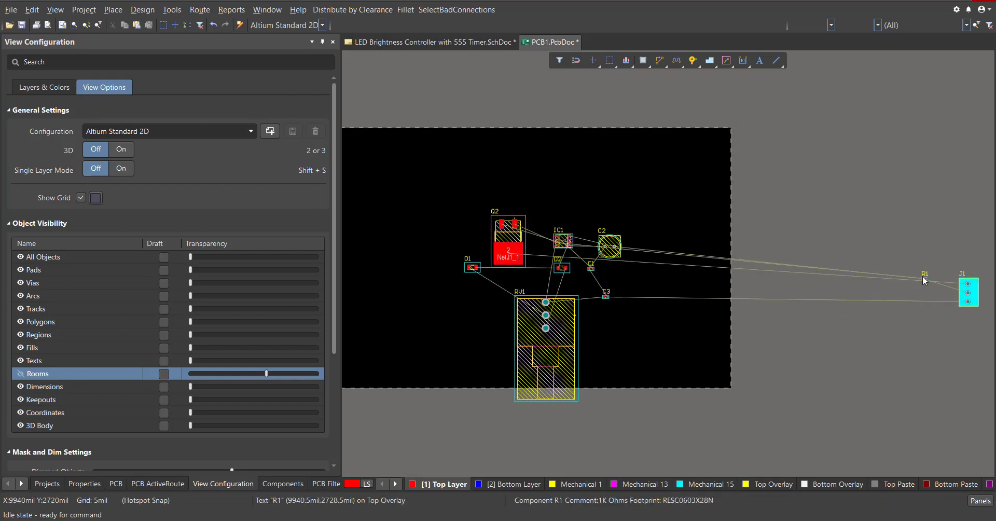
Move R1 and J1 onto the board, placing R1 just below D1 and J1 left of the other components.
drag(927, 276, 580, 219)
drag(968, 292, 408, 275)
mouse_move(902, 261)
mouse_down()
mouse_move(956, 302)
mouse_move(489, 270)
mouse_move(680, 312)
mouse_move(773, 315)
mouse_move(411, 261)
mouse_move(778, 315)
mouse_move(726, 296)
mouse_move(633, 292)
mouse_move(620, 279)
mouse_move(739, 305)
mouse_up()
ctrl+scroll(784, 317, up, 3)
ctrl+scroll(724, 296, down, 7)
ctrl+scroll(618, 278, up, 2)
drag(471, 254, 718, 317)
ctrl+scroll(717, 285, up, 3)
right_drag(718, 317, 761, 322)
ctrl+scroll(762, 321, down, 4)
drag(762, 322, 633, 324)
ctrl+scroll(642, 311, up, 3)
right_drag(701, 347, 650, 342)
ctrl+scroll(650, 341, up, 2)
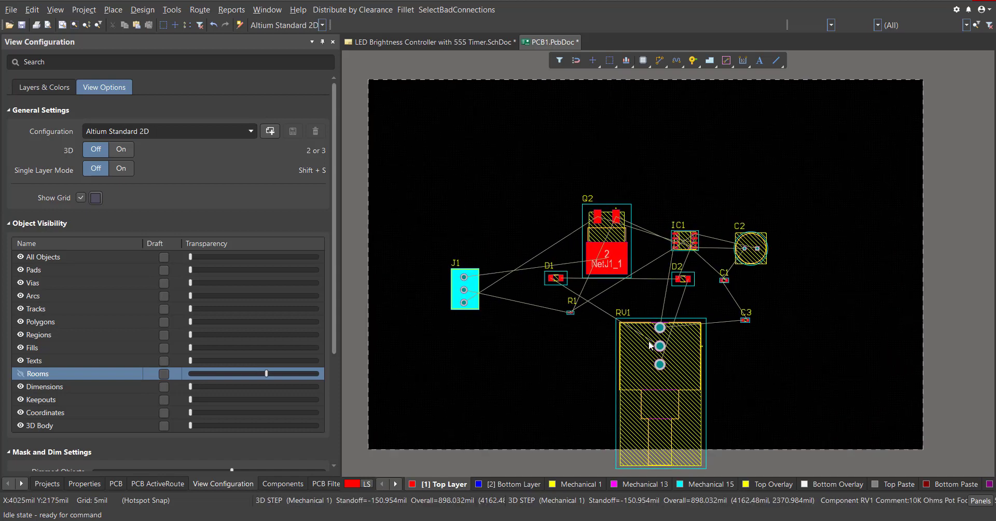
Draw a closed rectangular line outline on the Top Layer around the placed components, with its lower edge near the board's lower edge.
scroll(607, 322, down, 2)
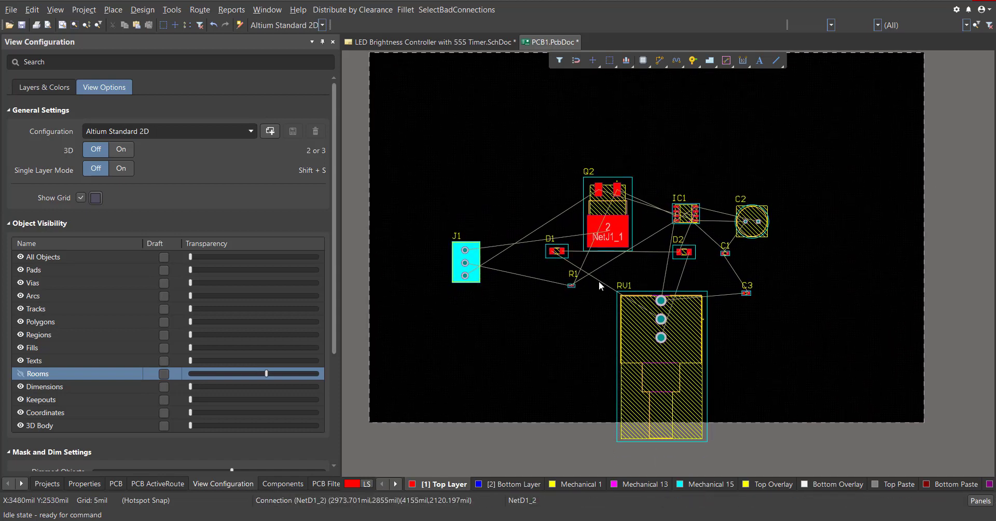
right_drag(530, 318, 566, 329)
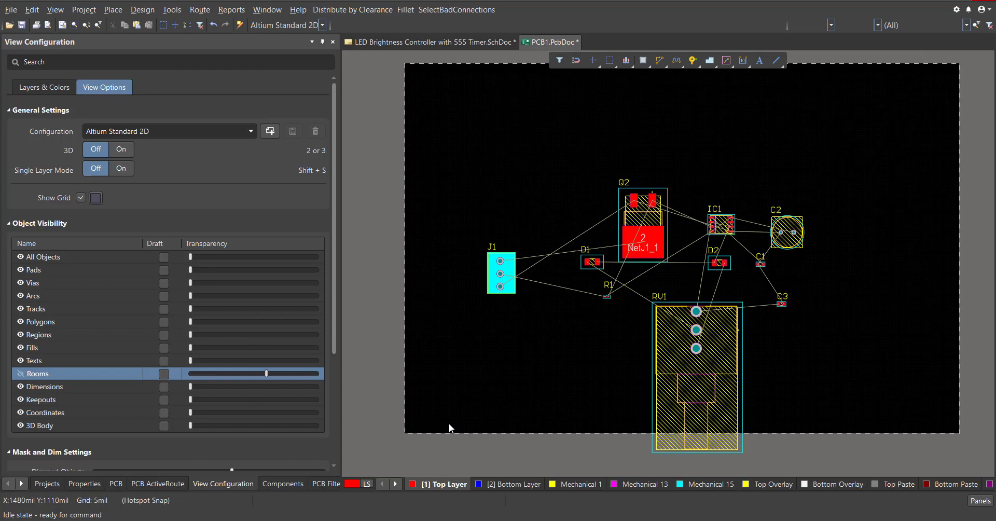
click(113, 10)
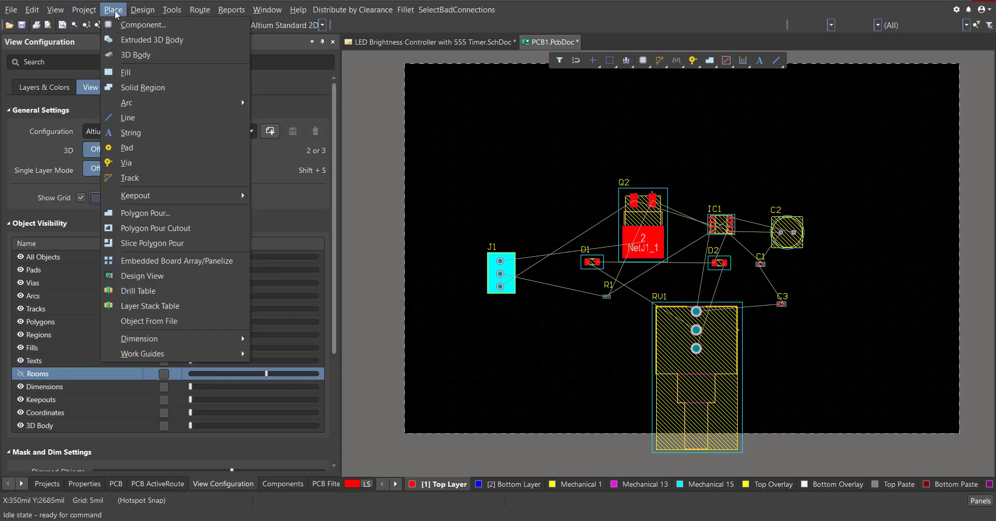
click(136, 120)
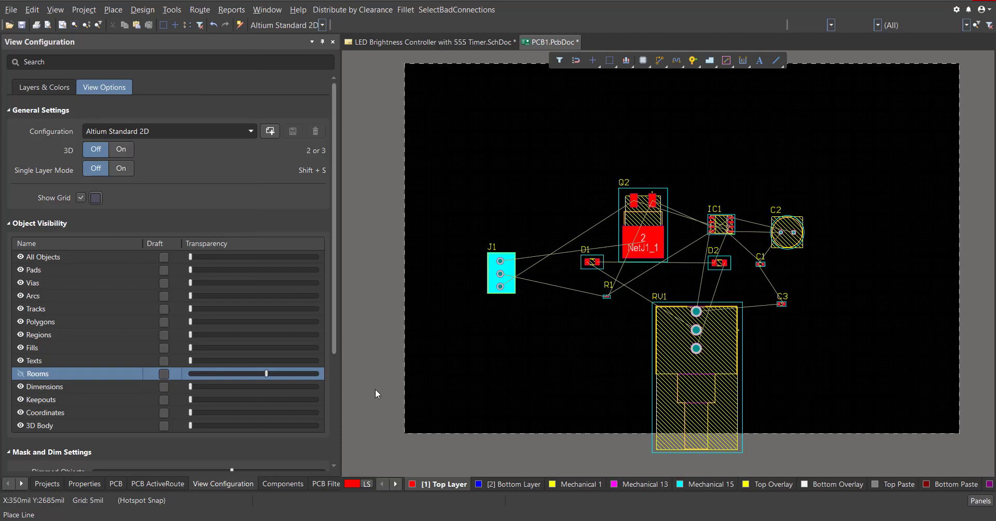
click(441, 431)
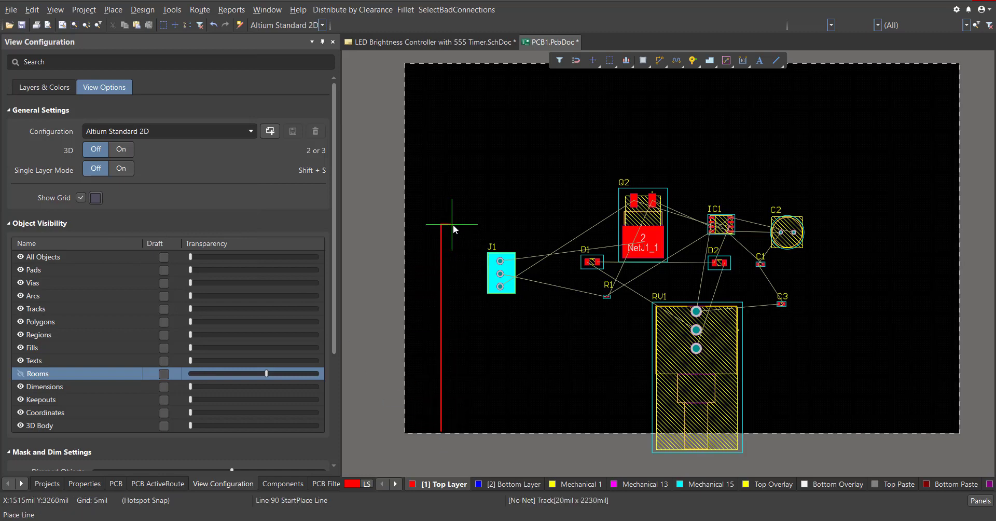
click(703, 161)
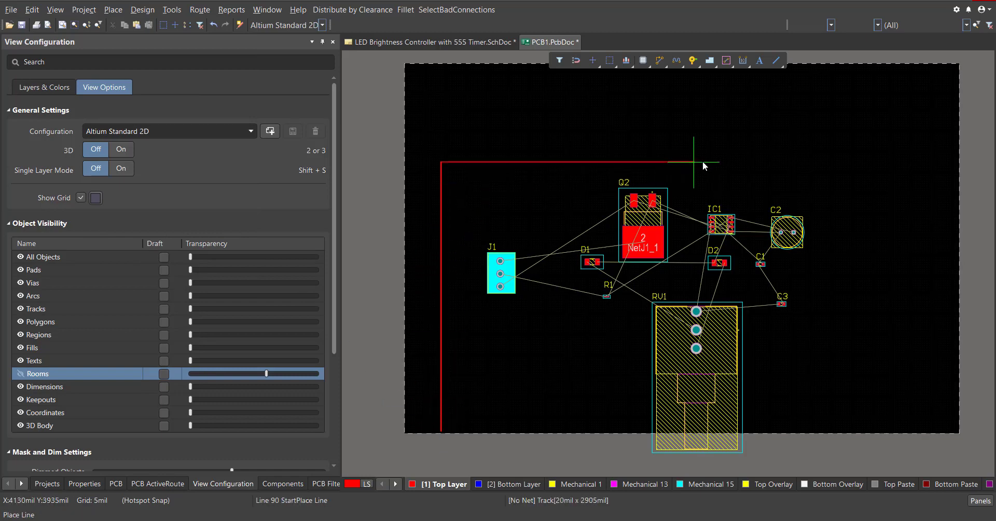
click(839, 372)
ctrl+scroll(509, 440, up, 4)
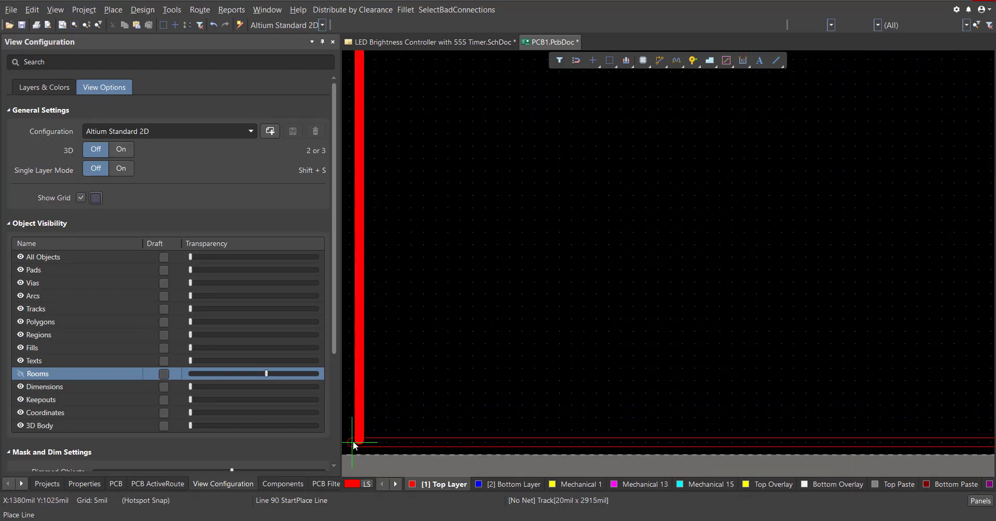
click(358, 441)
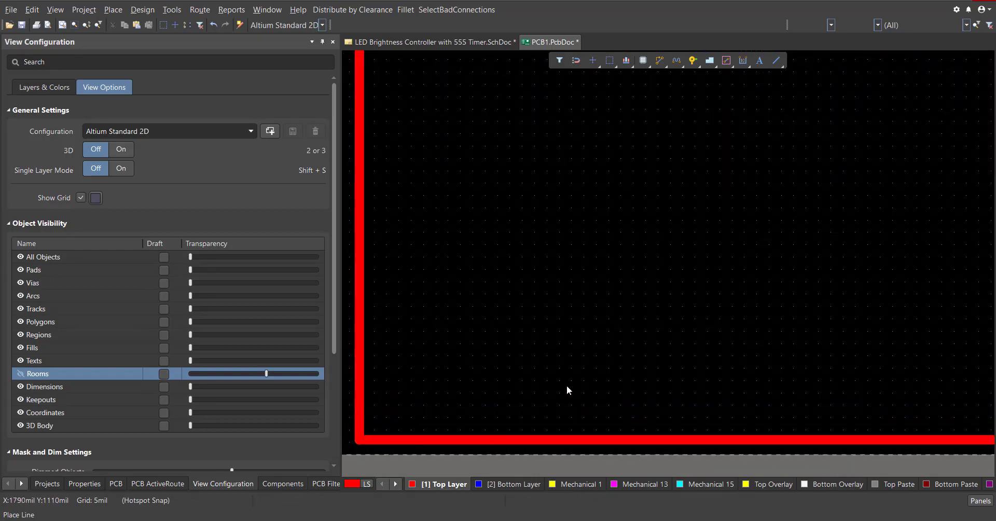
ctrl+scroll(568, 366, down, 5)
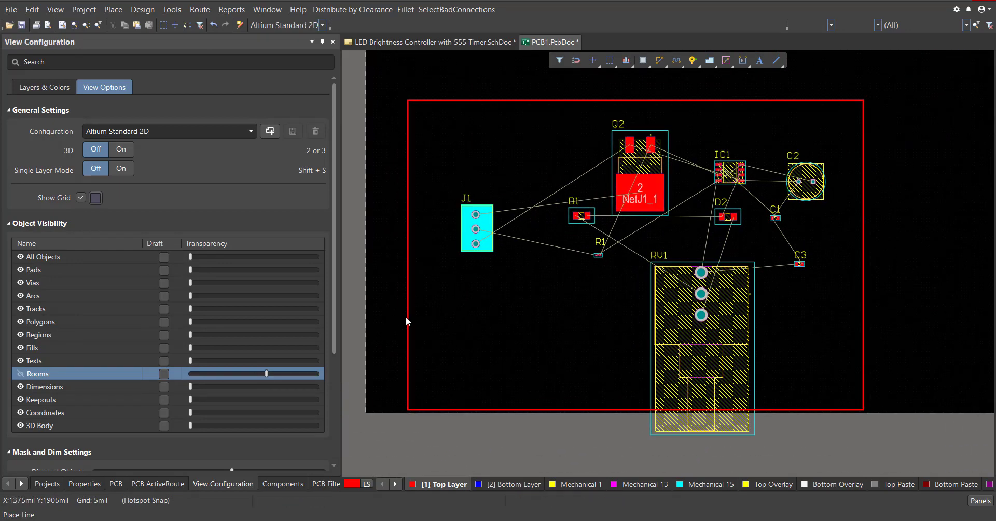
Move the outline's left edge inward, place J1 above and left of RV1, and place Q2 beside RV1's left side.
drag(477, 229, 623, 331)
drag(408, 259, 551, 287)
drag(636, 183, 582, 385)
drag(623, 333, 649, 209)
drag(585, 385, 615, 340)
Group D2, IC1, C1, C2 and C3 closely around RV1, and pull the outline's right and upper edges inward.
drag(732, 217, 698, 243)
drag(730, 172, 685, 207)
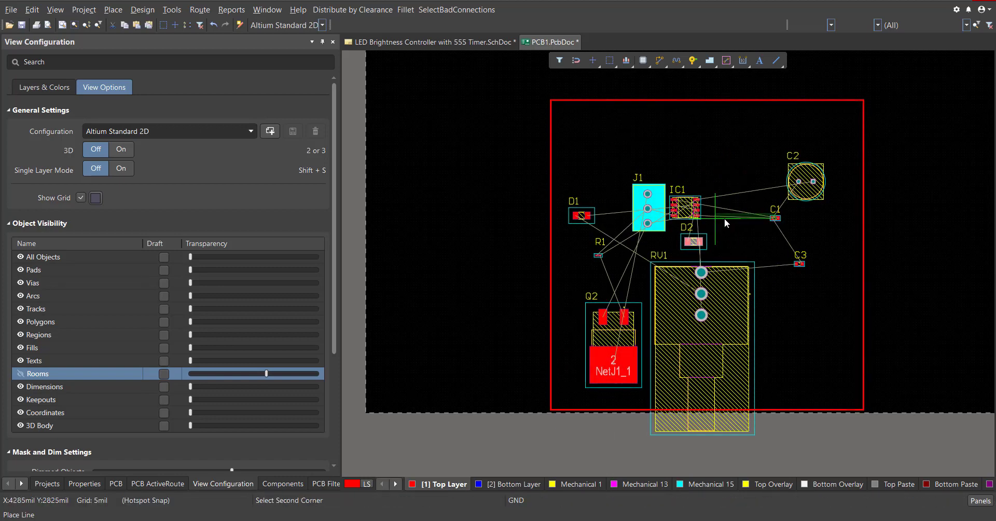
drag(775, 218, 715, 215)
drag(811, 193, 768, 309)
drag(863, 258, 804, 257)
drag(695, 102, 689, 171)
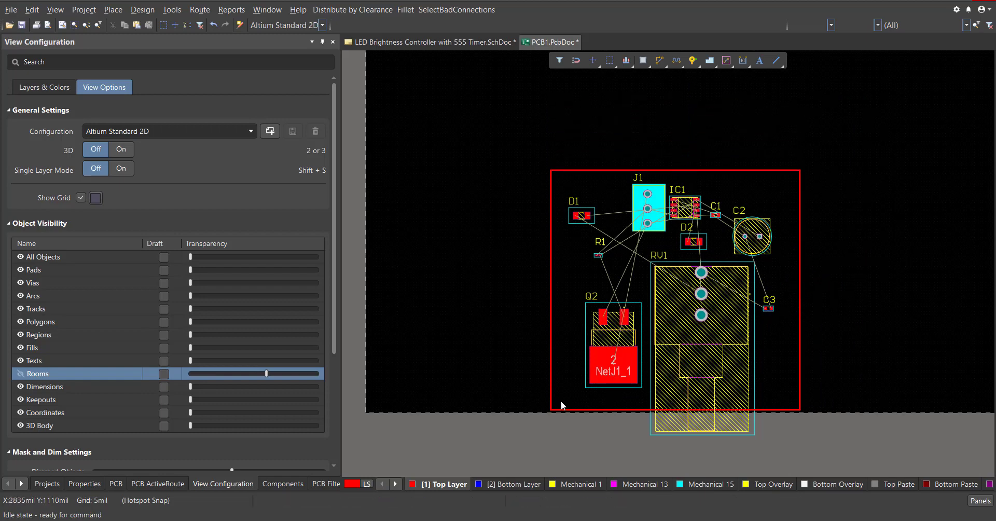
Select the complete rectangular outline and define the board shape from it.
click(553, 182)
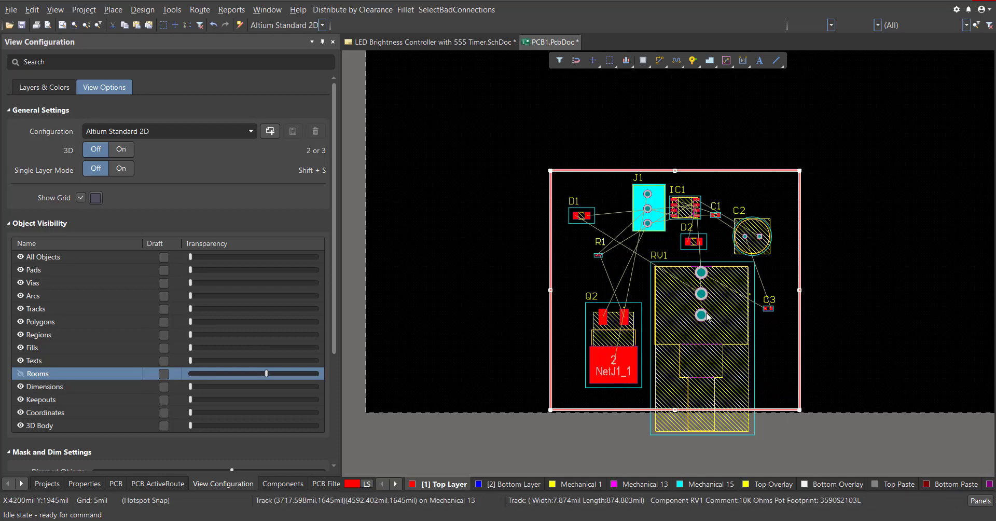
click(141, 10)
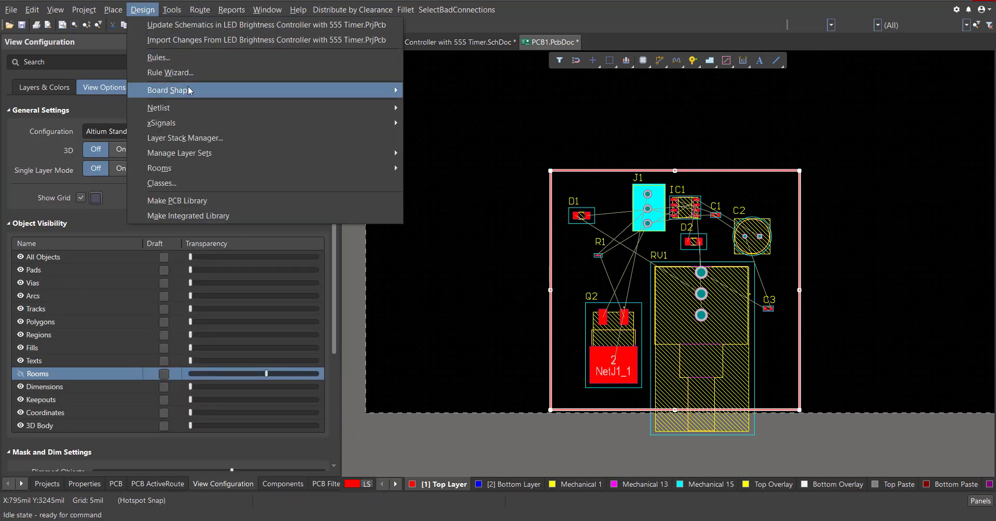
mouse_move(363, 90)
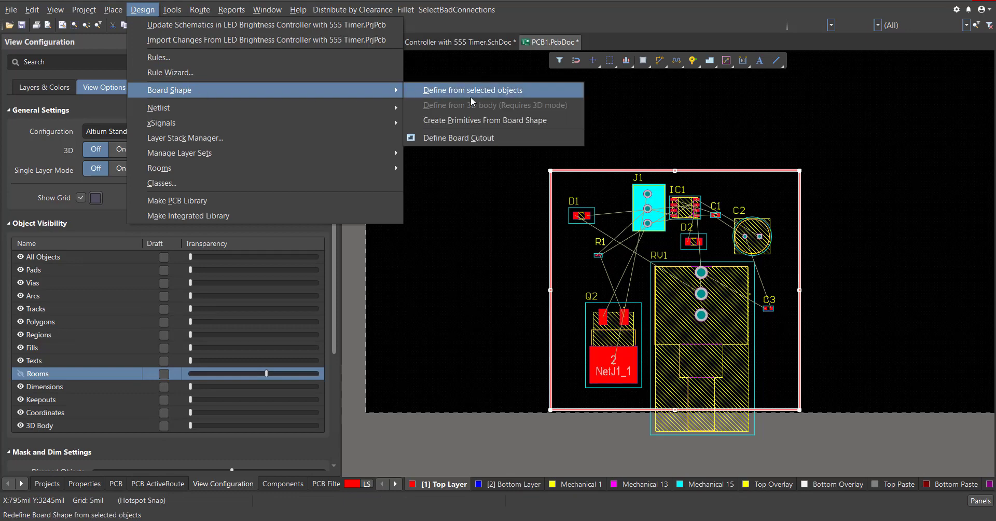
click(544, 93)
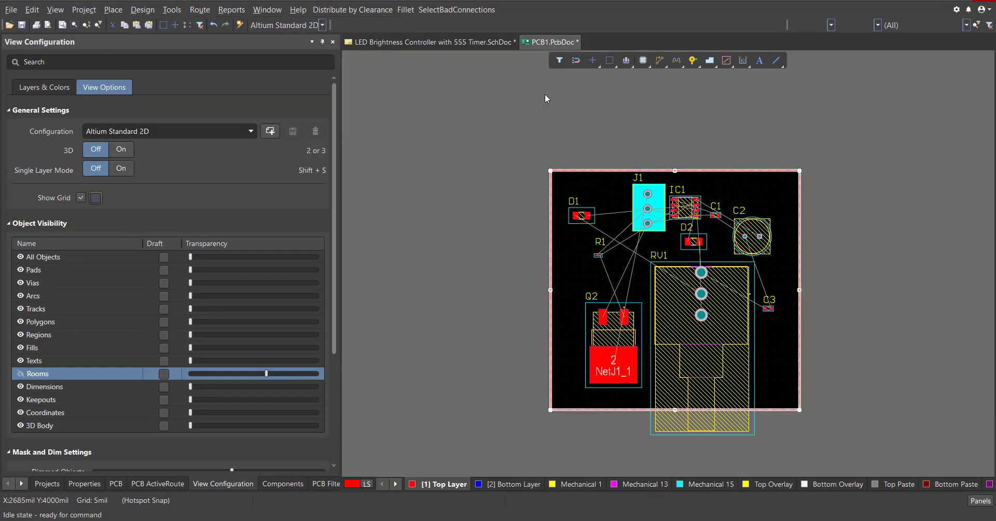
Examine the component placement and the unrouted connections among J1, Q2, D1, D2, IC1 and RV1.
right_drag(662, 204, 581, 194)
ctrl+scroll(577, 194, down, 3)
ctrl+scroll(581, 194, up, 1)
ctrl+scroll(581, 194, up, 3)
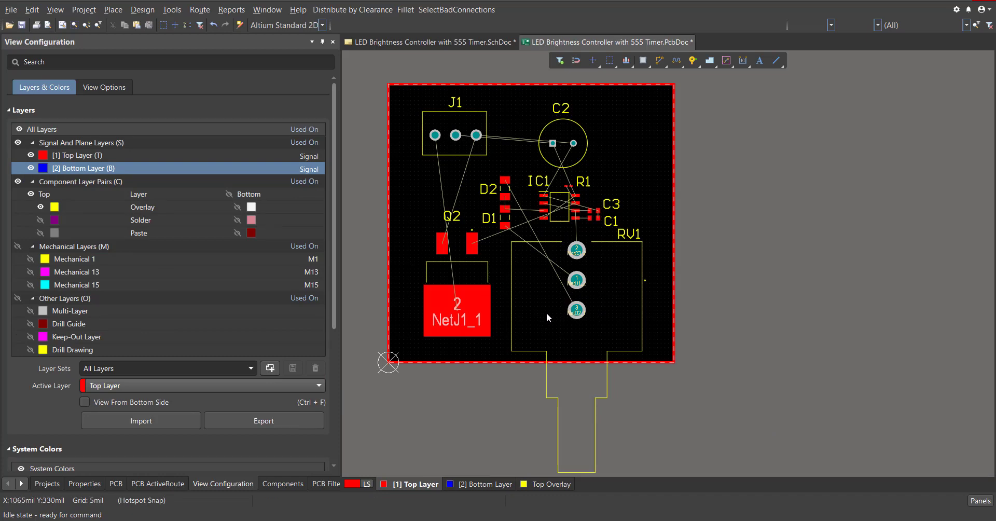
right_drag(533, 309, 544, 302)
scroll(481, 285, up, 1)
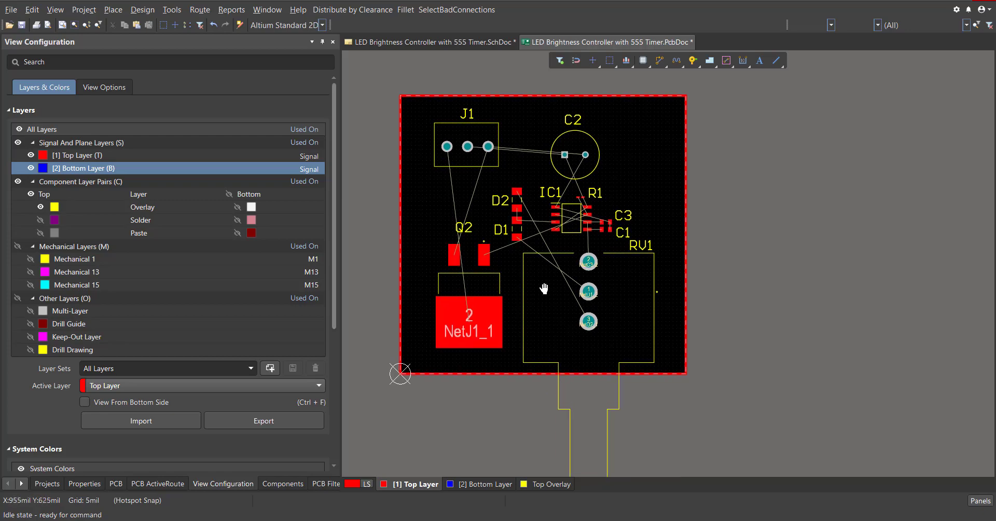
ctrl+scroll(447, 228, up, 3)
ctrl+scroll(455, 267, down, 1)
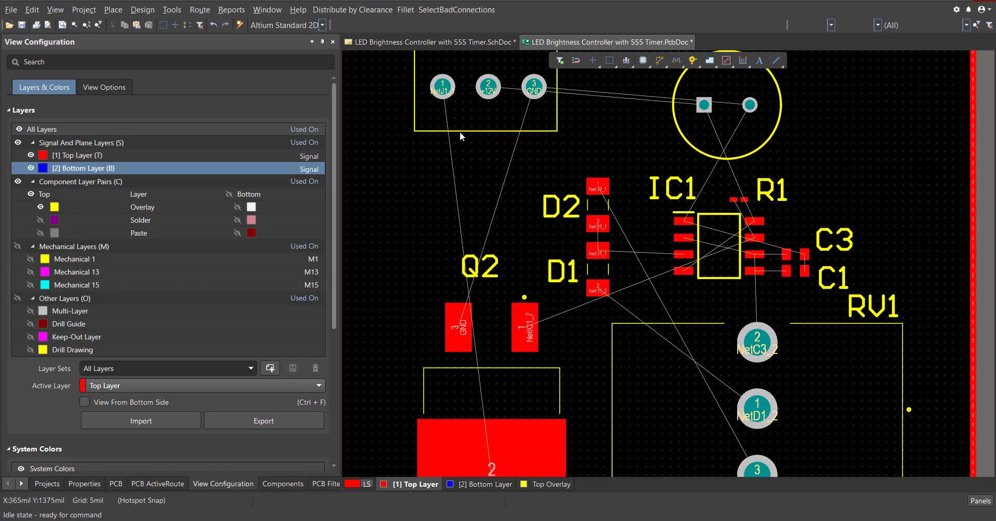
scroll(481, 321, down, 2)
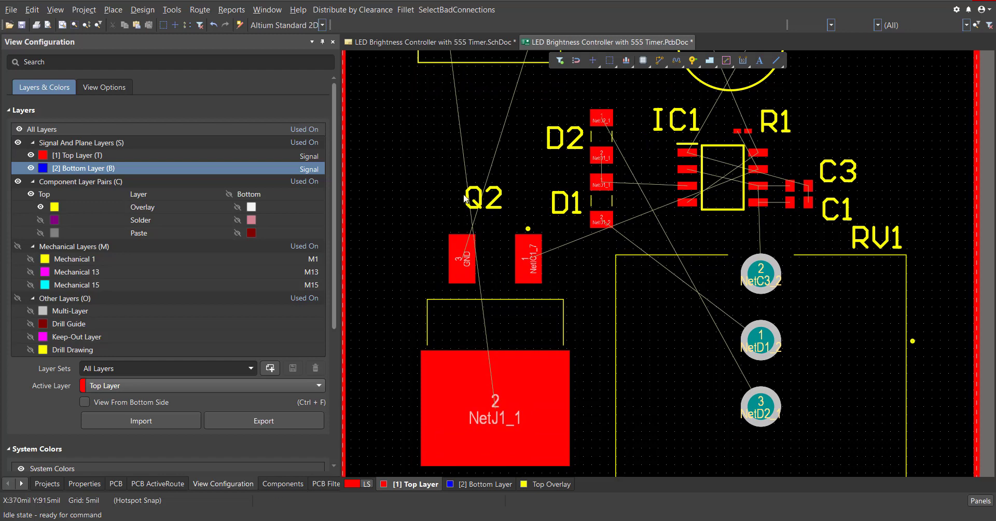
scroll(456, 278, up, 3)
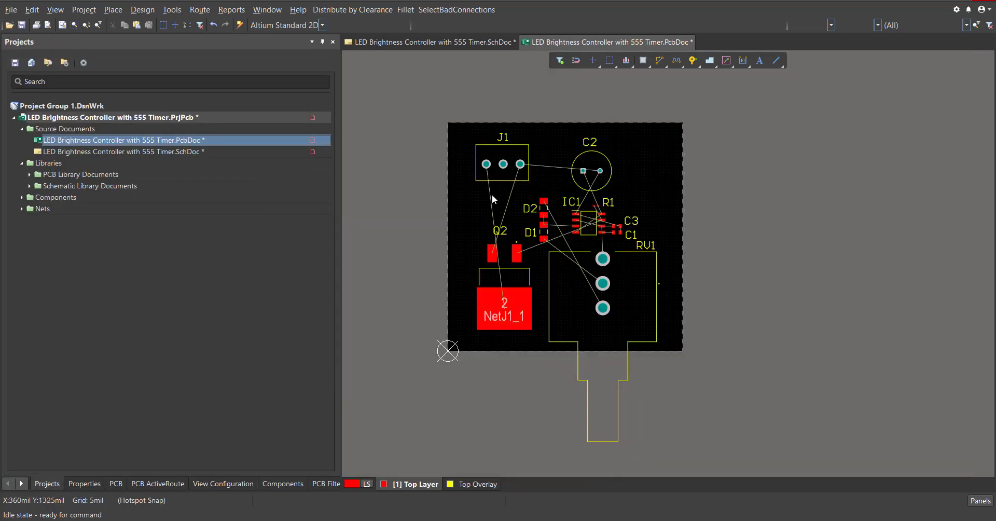
Route NetJ1_1 on the Top Layer from Q2's large pad 2 around to pin 1 of J1.
ctrl+scroll(539, 394, up, 3)
key(ctrl+w)
click(538, 395)
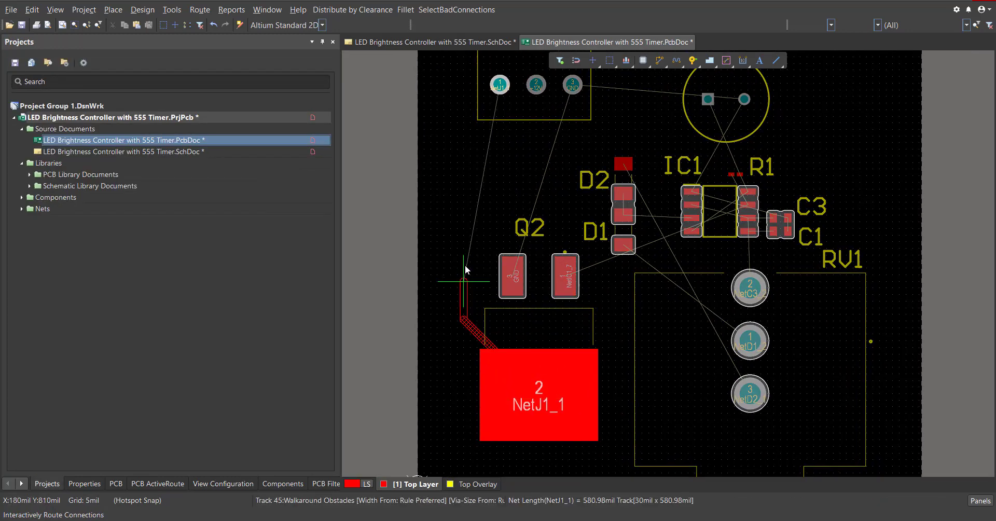
click(500, 84)
right_click(505, 102)
Route NetIC1_7 from Q2 pad 1 above D2 and IC1 to R1 pad 1 with a 30 mil track.
right_drag(526, 176, 472, 282)
click(506, 358)
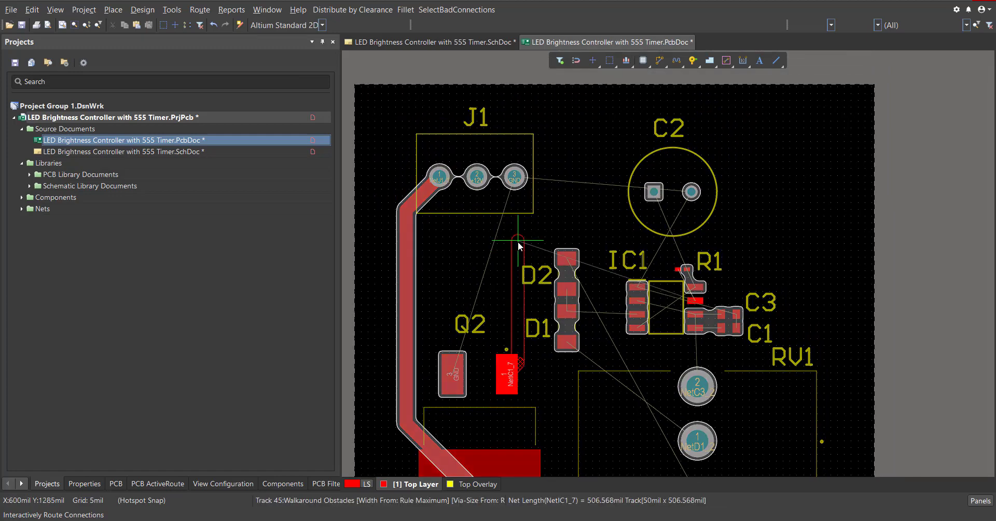
click(571, 223)
ctrl+scroll(674, 260, up, 5)
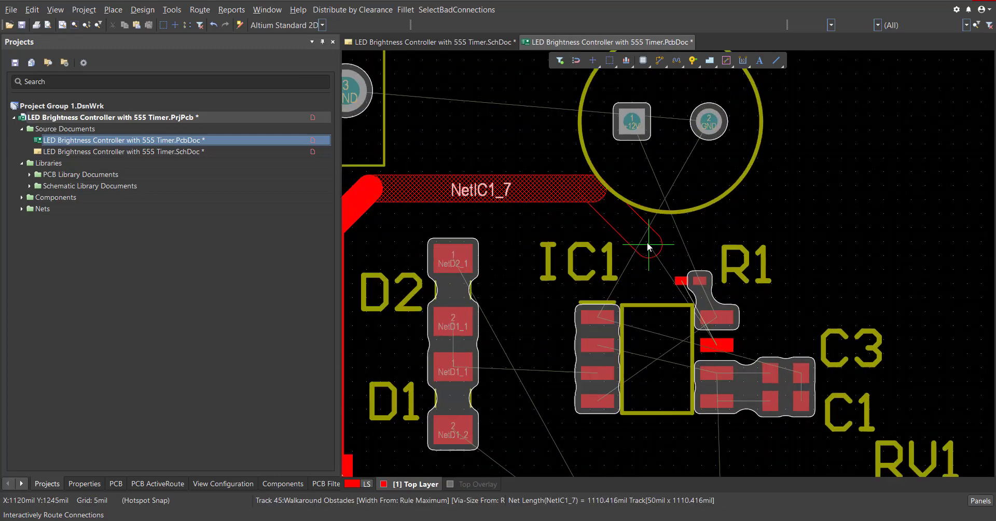
click(645, 242)
ctrl+scroll(646, 245, down, 7)
key(BackSpace)
ctrl+scroll(624, 228, up, 6)
key(BackSpace)
ctrl+scroll(475, 300, down, 4)
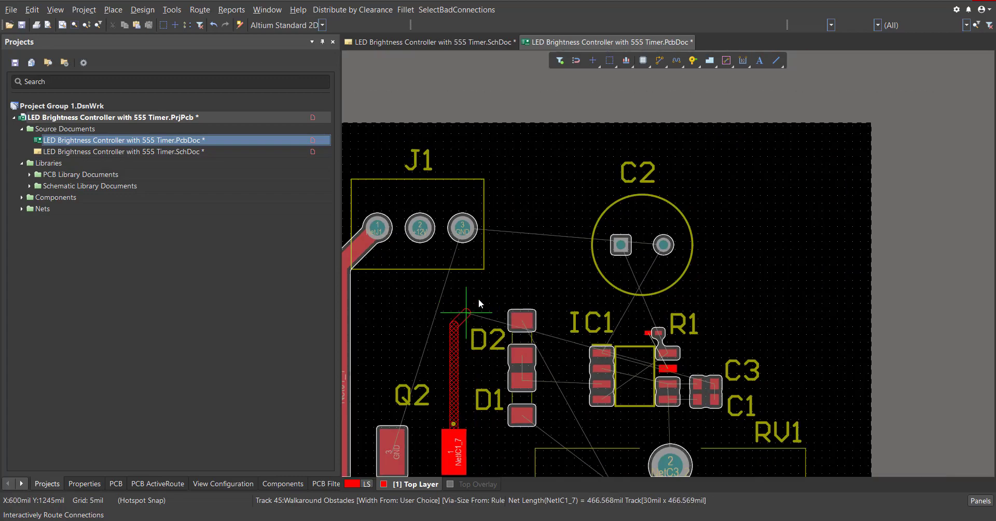
ctrl+scroll(631, 302, up, 4)
ctrl+scroll(638, 314, up, 2)
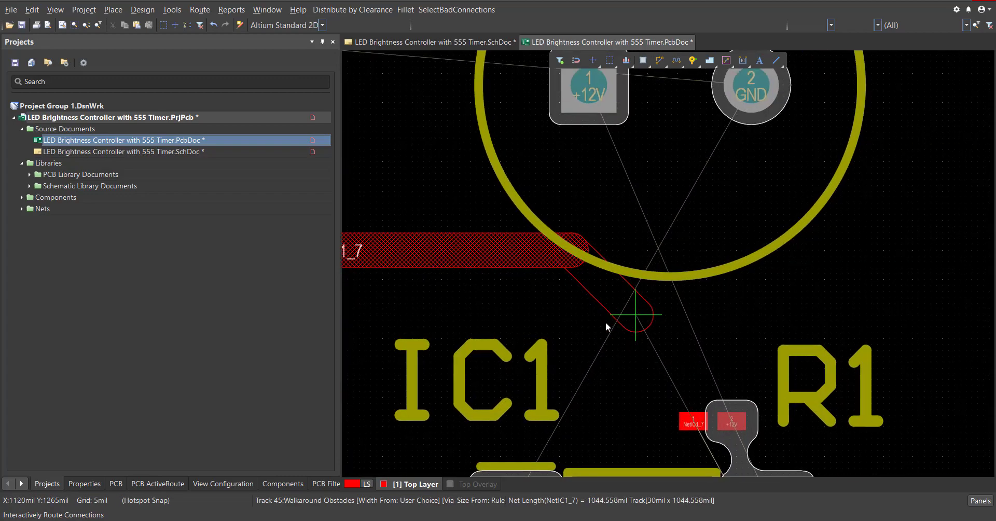
click(615, 335)
click(680, 423)
ctrl+scroll(644, 464, down, 5)
Route NetC3_2 from RV1 pad 2 up under IC1 to IC1 pin 2, finishing with a 30 mil track.
right_drag(644, 397, 636, 270)
ctrl+scroll(675, 358, up, 1)
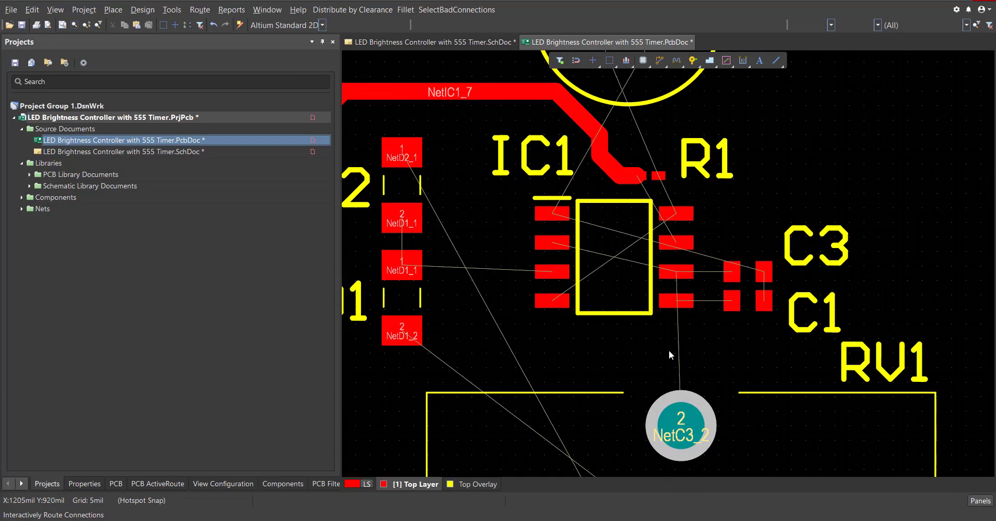
click(682, 422)
ctrl+scroll(640, 356, up, 1)
key(3)
key(3)
key(3)
ctrl+scroll(602, 300, up, 2)
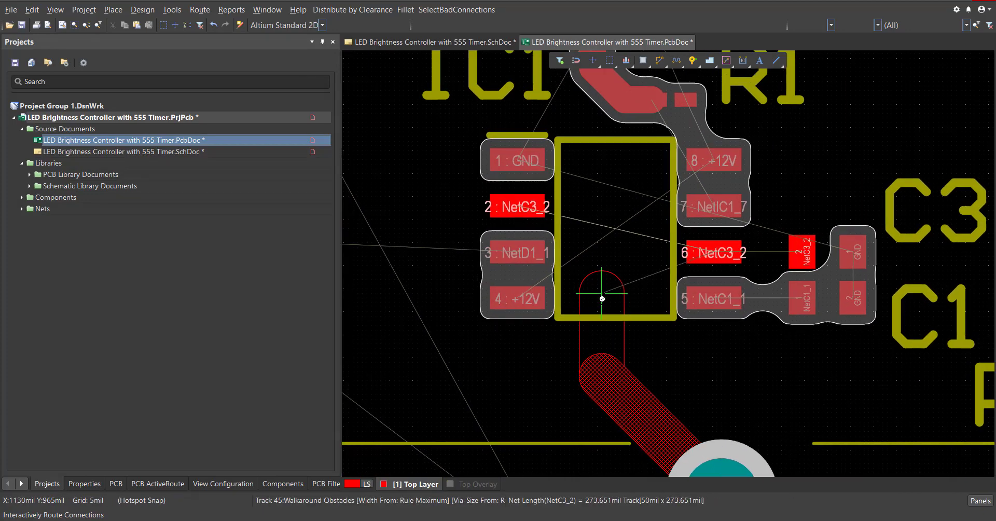
key(3)
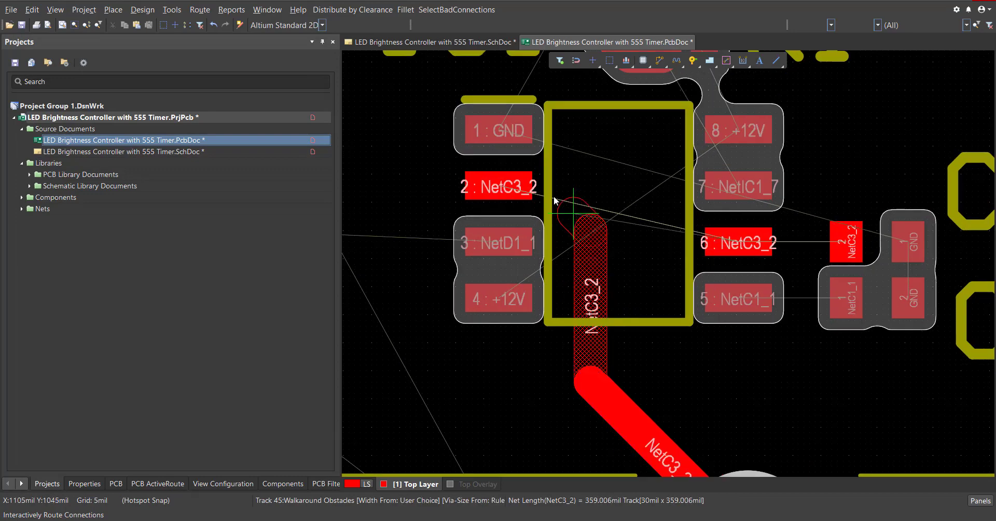
click(518, 189)
ctrl+scroll(517, 190, up, 1)
Route a 30 mil NetC3_2 track across the IC1 body from pin 2 to pin 6.
click(520, 190)
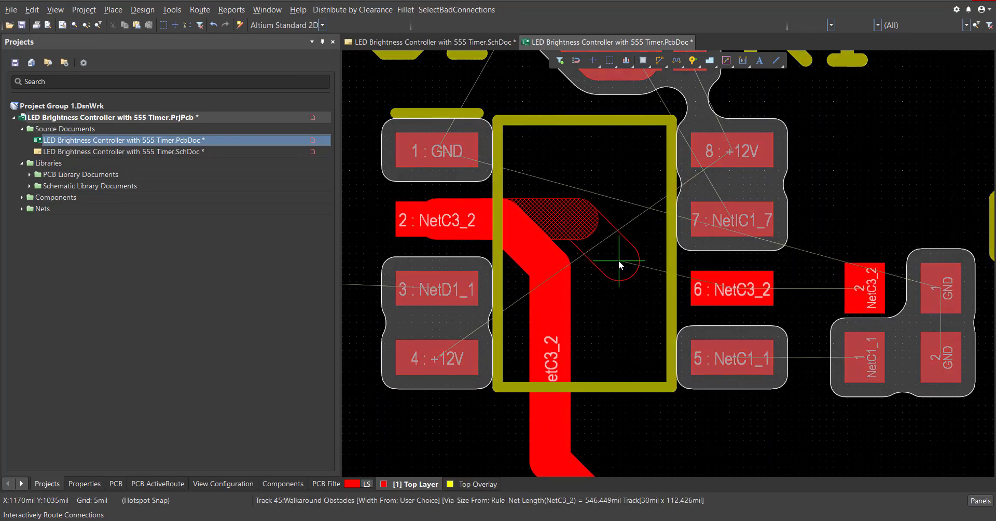
click(733, 287)
right_click(733, 286)
Try pasting a copy of the diagonal NetC3_2 segment at the upper end of the vertical track inside IC1.
ctrl+scroll(570, 252, up, 3)
click(519, 271)
ctrl+scroll(529, 283, up, 2)
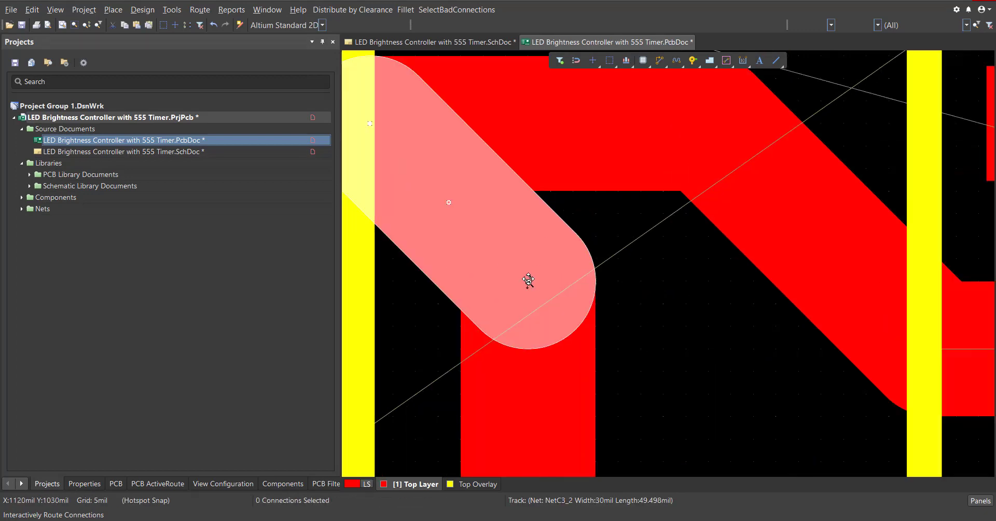
key(ctrl+c)
click(527, 283)
key(ctrl+v)
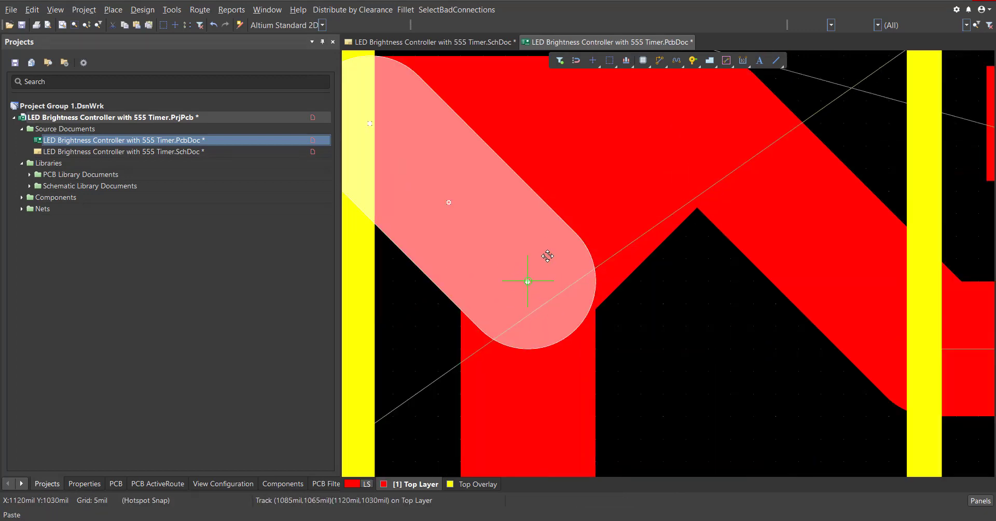
key(ctrl+z)
Try shifting the diagonal NetC3_2 segment that leads to IC1 pin 6.
ctrl+scroll(548, 256, down, 3)
right_drag(616, 278, 625, 281)
drag(670, 265, 697, 262)
key(ctrl+z)
Try filling the NetC3_2 junction inside IC1 with a horizontally mirrored copy of the diagonal segment.
ctrl+scroll(515, 242, up, 2)
drag(507, 245, 518, 234)
ctrl+scroll(533, 248, up, 3)
key(ctrl+c)
click(576, 289)
key(ctrl+v)
key(x)
click(573, 292)
mouse_move(707, 342)
right_down()
mouse_move(625, 298)
mouse_move(624, 218)
right_up()
ctrl+scroll(625, 284, down, 4)
right_drag(537, 227, 549, 260)
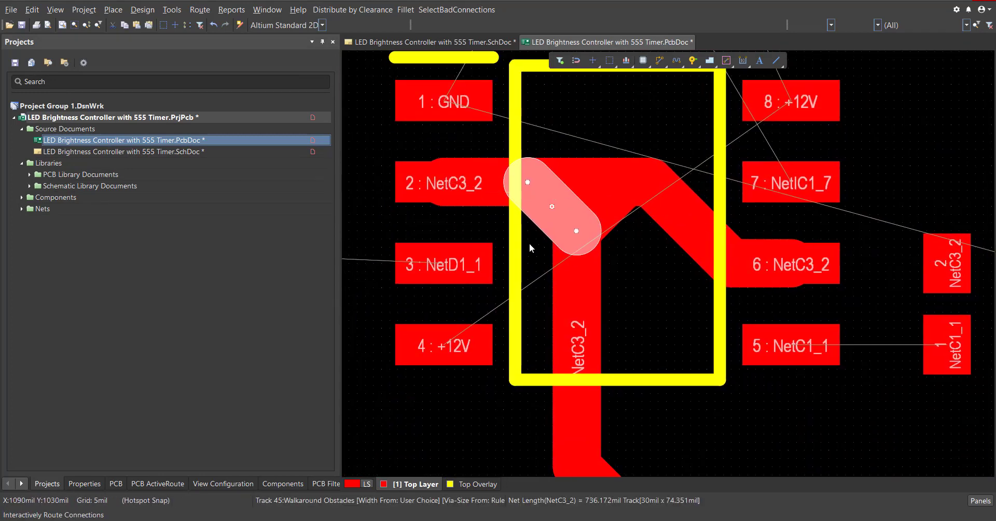
Cancel the new route at IC1 pin 2 and undo the mirrored segment at the junction.
key(ctrl+w)
click(452, 184)
key(Escape)
key(Escape)
key(ctrl+z)
key(ctrl+z)
key(ctrl+z)
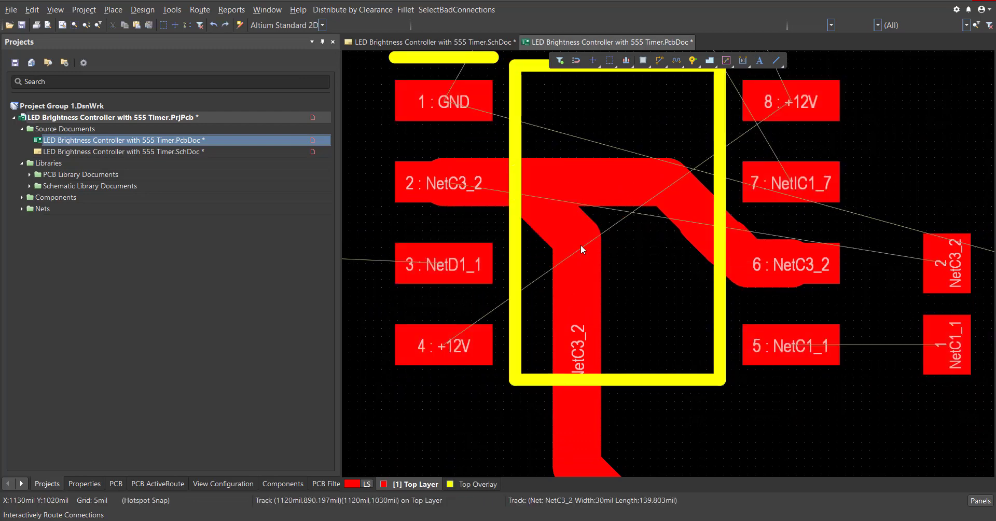
Replace the diagonal NetC3_2 segment between IC1 pin 2 and the vertical track, and delete the horizontal track running toward pin 6.
click(561, 230)
key(Delete)
key(ctrl+w)
click(534, 216)
click(572, 247)
right_click(606, 206)
right_drag(605, 206, 591, 235)
click(571, 217)
key(Delete)
Shift the pin 2 diagonal segment and route NetC3_2 straight across from the vertical track to IC1 pin 6.
drag(546, 254, 537, 267)
key(ctrl+w)
click(563, 287)
click(772, 299)
click(564, 293)
click(748, 298)
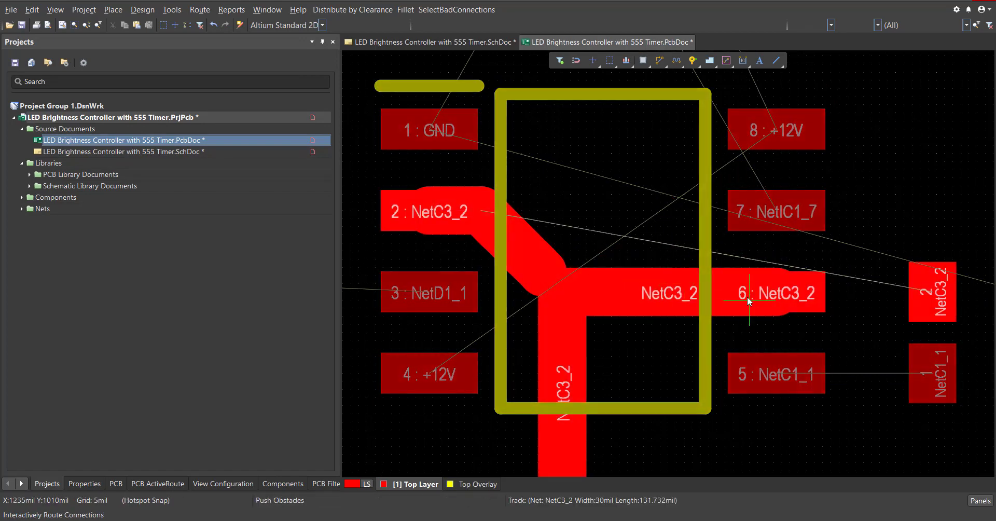
click(542, 271)
click(676, 298)
right_click(677, 298)
Add a diagonal NetC3_2 segment bridging the corner between the vertical track and the horizontal track to pin 6.
ctrl+scroll(645, 298, up, 2)
right_drag(642, 326, 636, 280)
key(ctrl+w)
click(540, 369)
click(601, 242)
right_click(601, 242)
Copy the diagonal NetC3_2 corner segment, using the track junction inside IC1 as the reference point.
click(582, 282)
key(ctrl+c)
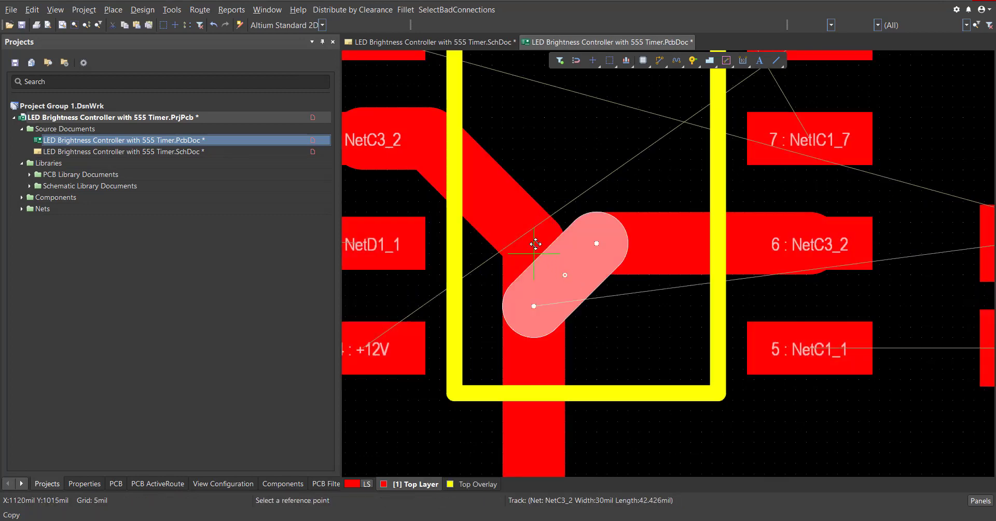
click(534, 241)
ctrl+scroll(571, 232, down, 2)
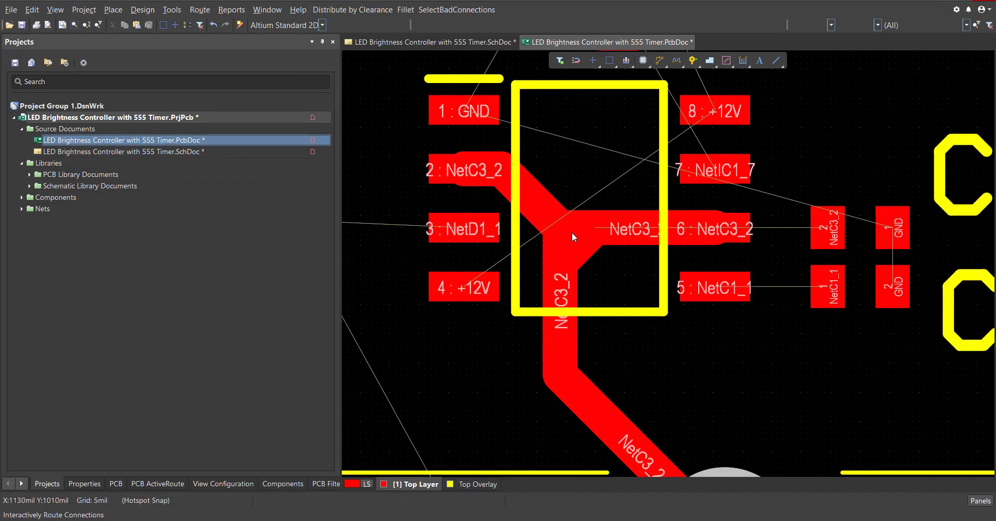
Route a 30 mil NetD1_1 track from IC1 pin 3 to D2 pad 2 and on to D1 pad 1.
ctrl+scroll(571, 234, up, 3)
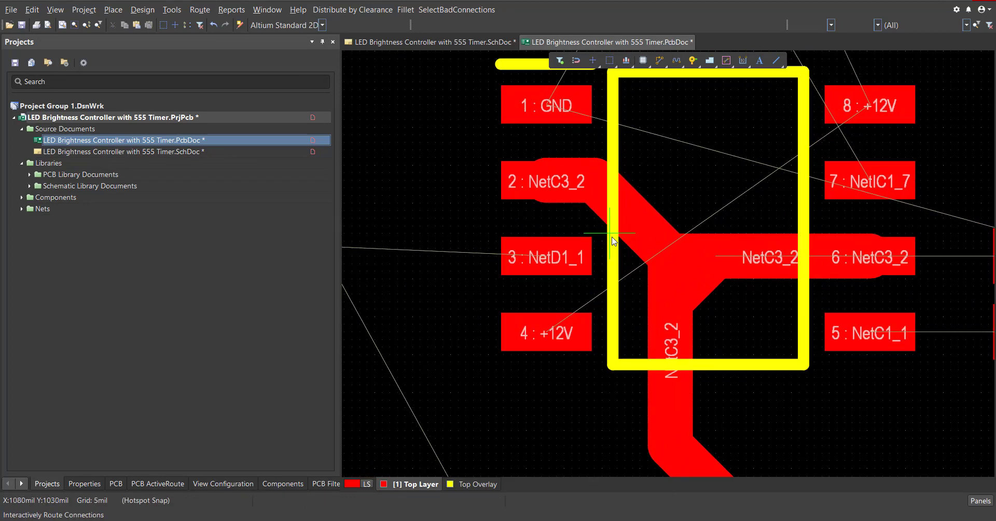
right_drag(547, 258, 793, 323)
click(761, 311)
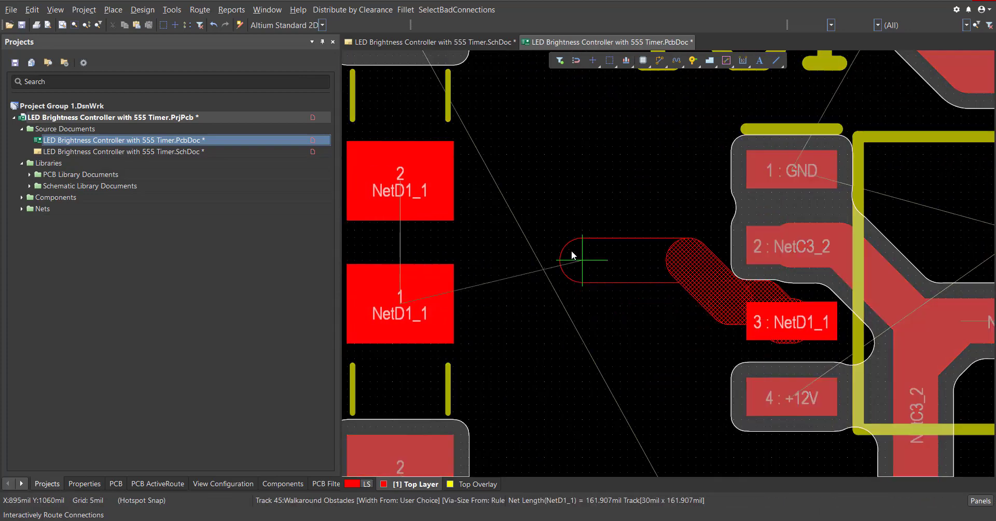
key(space)
click(421, 187)
ctrl+click(401, 316)
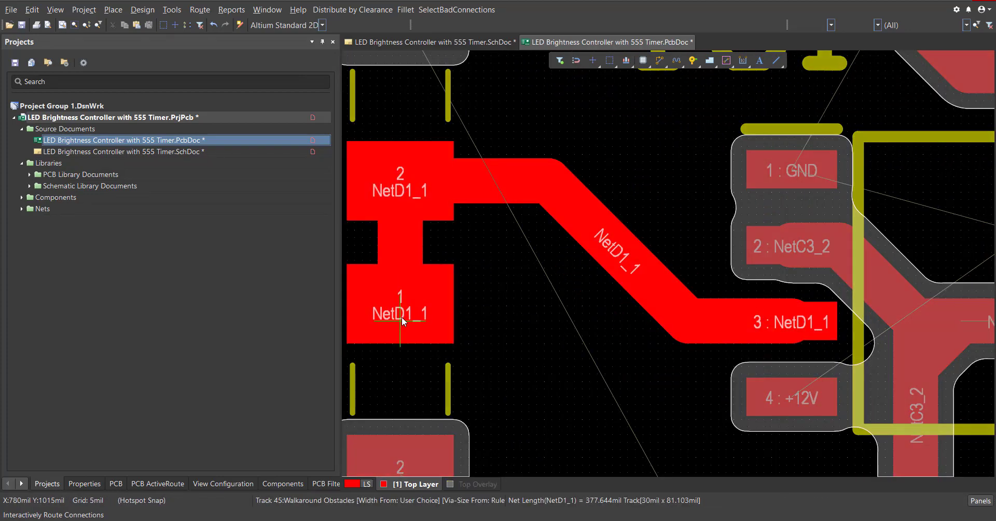
Route NetD1_2 with a 50 mil track from RV1 pin 1 diagonally up to D1 pad 2.
right_drag(501, 355, 513, 291)
ctrl+scroll(512, 291, down, 5)
click(655, 313)
click(511, 235)
ctrl+scroll(513, 237, up, 1)
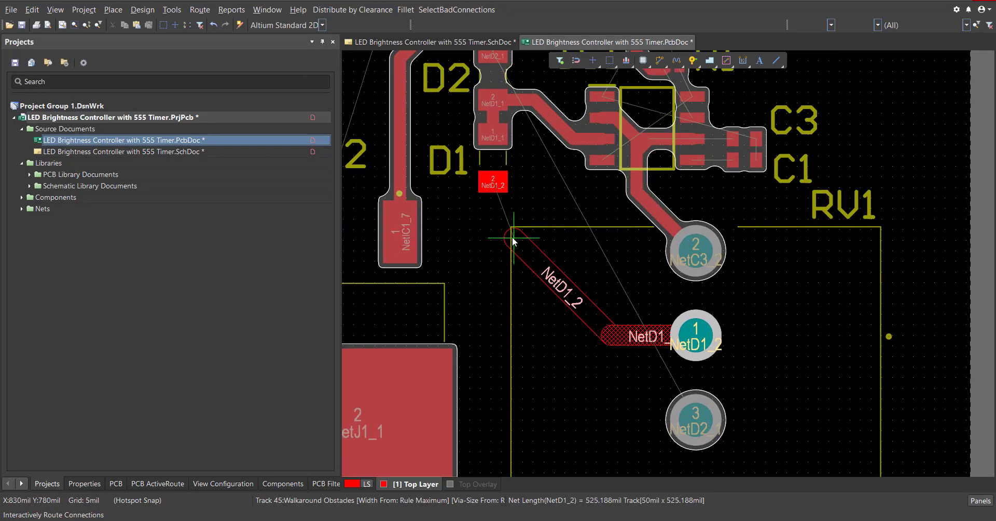
Route NetD2_1 from RV1 pin 3 around the outside of D1 to D2 pad 1.
click(694, 418)
click(463, 233)
click(457, 200)
right_drag(455, 130, 487, 265)
click(523, 191)
Route NetC1_1 straight across from IC1 pin 5 to C1 pad 1.
ctrl+scroll(581, 253, down, 3)
ctrl+scroll(657, 261, up, 5)
right_drag(659, 264, 584, 333)
ctrl+scroll(583, 336, up, 1)
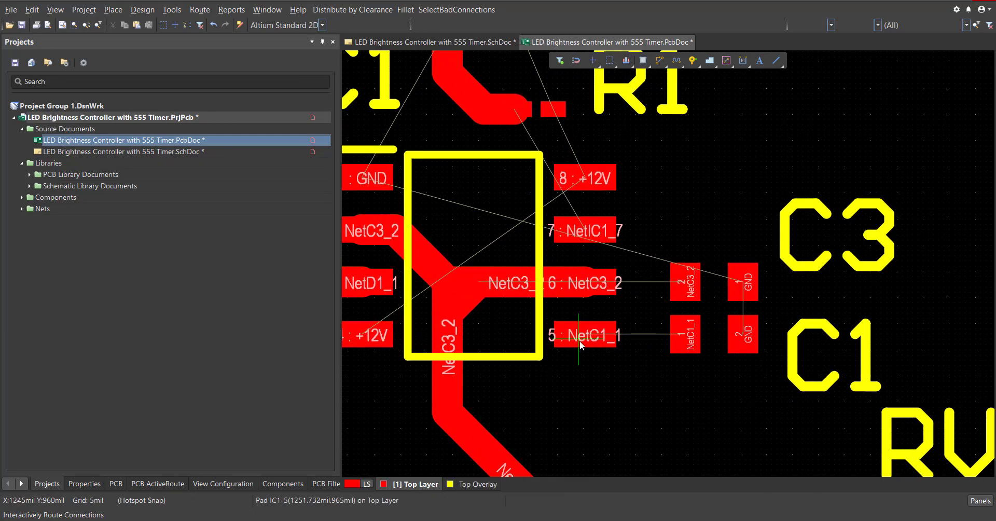
click(583, 336)
right_click(683, 332)
click(587, 326)
click(680, 324)
Extend the NetC3_2 track from IC1 pin 6 straight across to C3 pad 2.
ctrl+scroll(644, 328, up, 1)
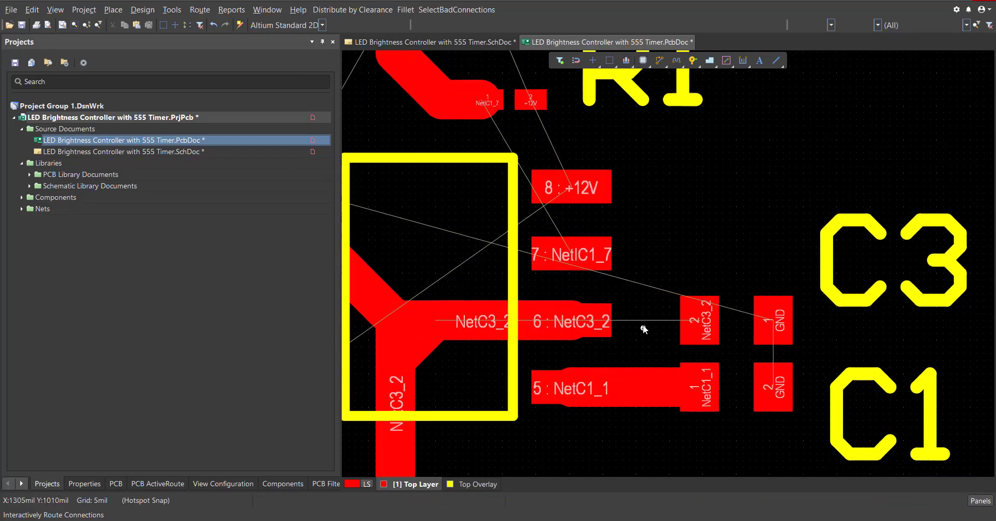
click(687, 326)
right_drag(738, 358, 718, 340)
right_drag(626, 284, 644, 300)
Route NetIC1_7 from IC1 pin 7 up to the existing track beside R1 pad 1.
ctrl+scroll(643, 300, down, 4)
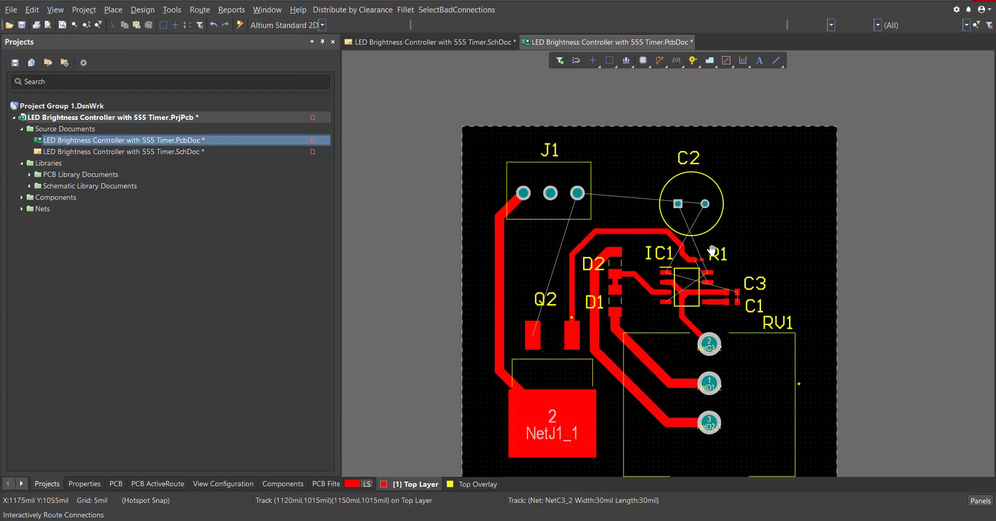
ctrl+scroll(568, 271, up, 4)
right_drag(711, 251, 618, 234)
ctrl+scroll(599, 246, down, 5)
ctrl+scroll(622, 233, up, 1)
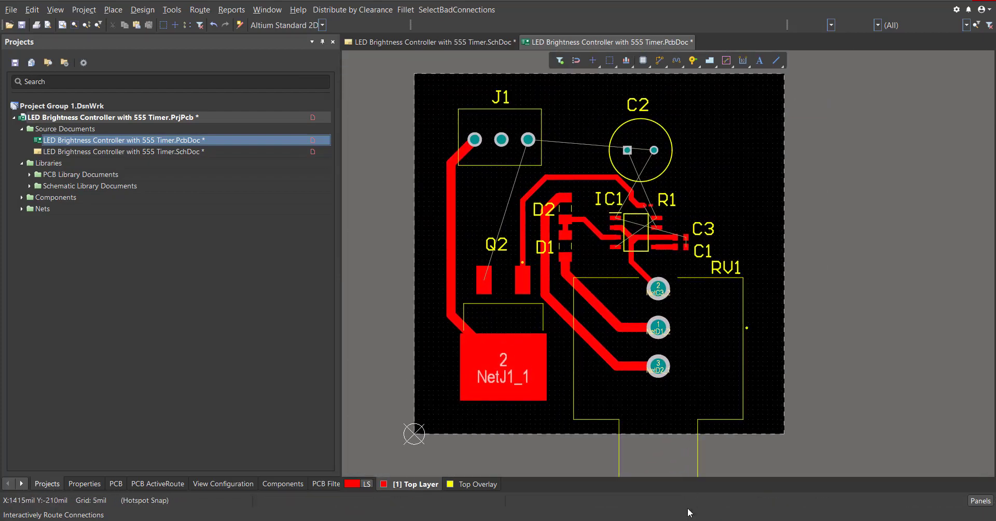
ctrl+scroll(484, 278, up, 5)
right_drag(474, 218, 482, 403)
right_drag(637, 83, 400, 223)
right_drag(901, 206, 770, 184)
mouse_move(784, 398)
right_down()
mouse_move(777, 367)
mouse_move(790, 404)
right_up()
ctrl+scroll(768, 370, up, 1)
click(762, 405)
click(650, 293)
click(662, 307)
right_click(658, 295)
right_click(659, 295)
Copy the diagonal NetIC1_7 segment beside R1 pad 1 and paste it rotated at the same junction.
ctrl+scroll(659, 295, up, 3)
click(676, 327)
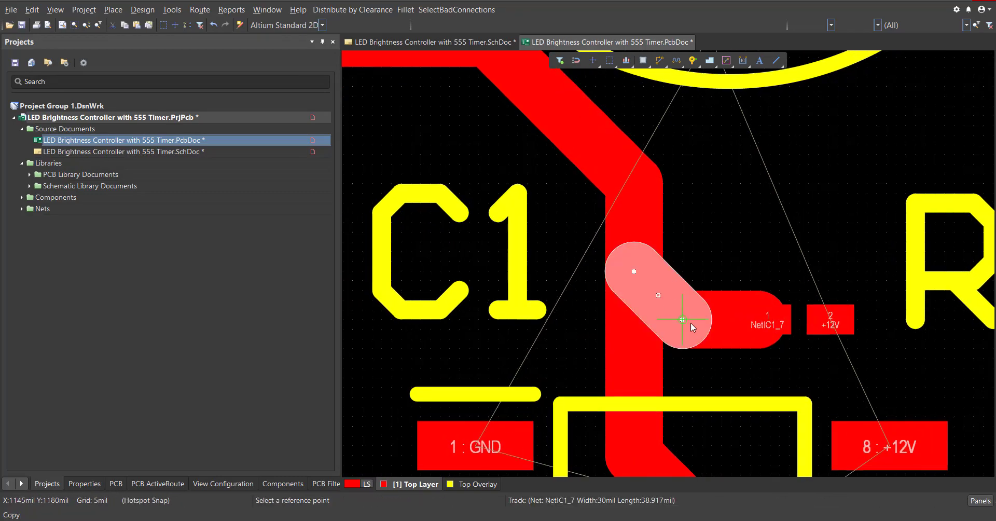
key(ctrl+v)
key(space)
click(685, 319)
key(ctrl+w)
Examine the routed board and the net list for connections that are still unrouted.
right_drag(715, 266, 774, 213)
ctrl+scroll(726, 268, down, 7)
ctrl+scroll(783, 183, up, 6)
right_drag(870, 369, 766, 291)
ctrl+scroll(766, 290, down, 6)
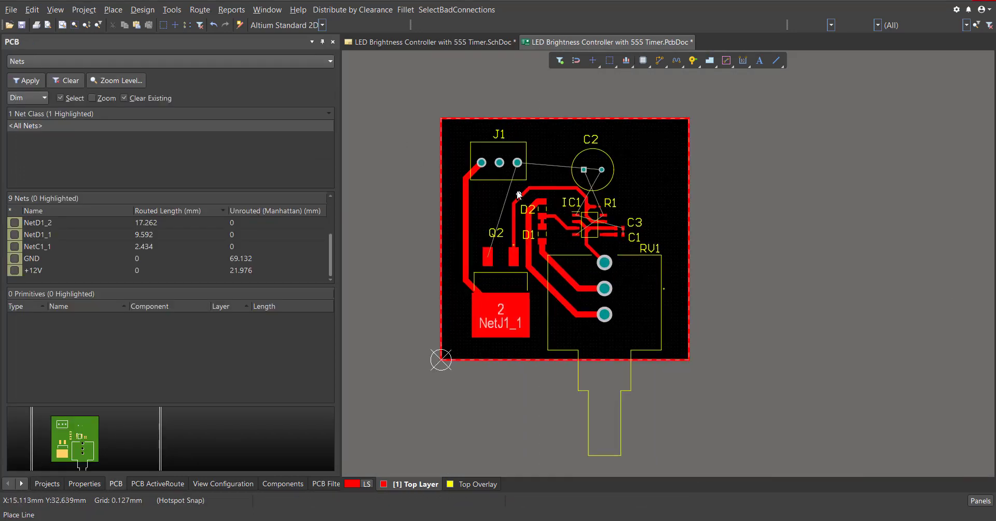
ctrl+scroll(519, 194, up, 2)
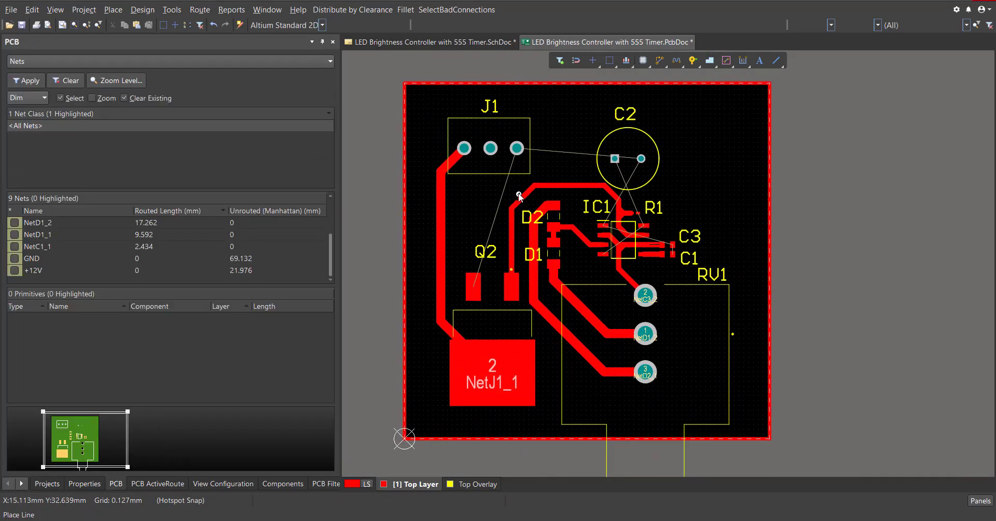
ctrl+scroll(622, 185, up, 2)
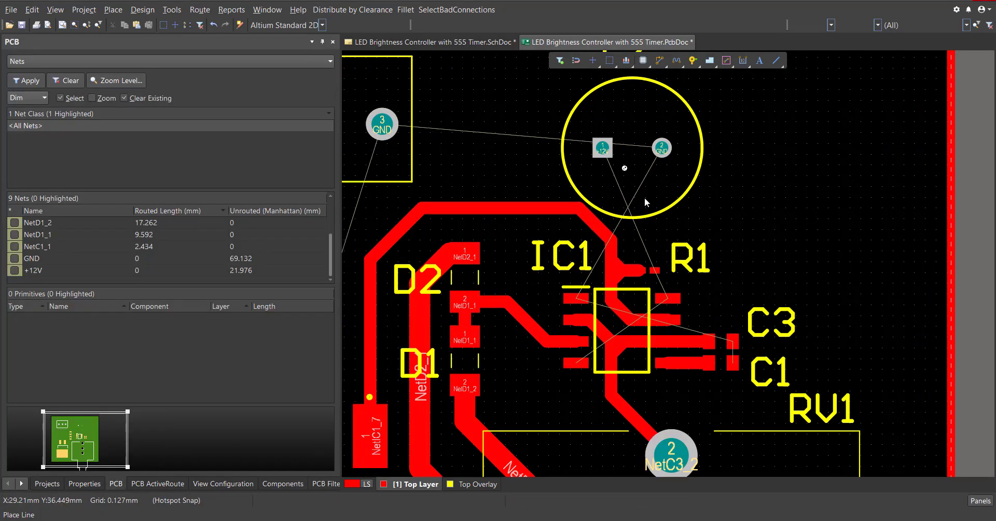
ctrl+scroll(625, 168, down, 1)
right_drag(625, 178, 609, 218)
ctrl+scroll(609, 218, up, 6)
ctrl+scroll(608, 217, down, 4)
right_drag(519, 291, 550, 264)
ctrl+scroll(550, 263, down, 4)
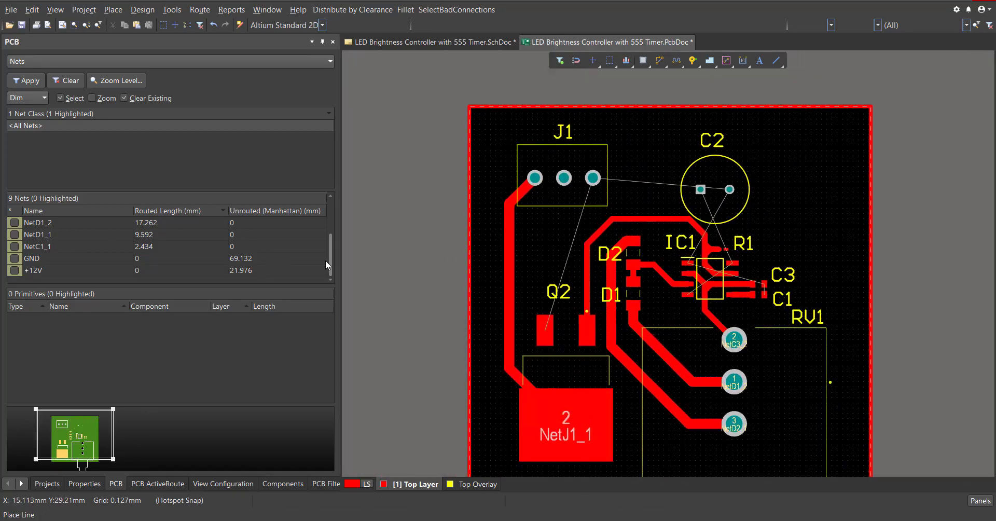
mouse_move(325, 260)
mouse_down()
mouse_move(338, 214)
mouse_move(325, 263)
mouse_up()
right_drag(644, 445, 566, 372)
ctrl+scroll(579, 354, down, 3)
Select the complete closed outline along the board edge on the Top Layer and create a polygon from it.
drag(781, 446, 435, 403)
key(Tab)
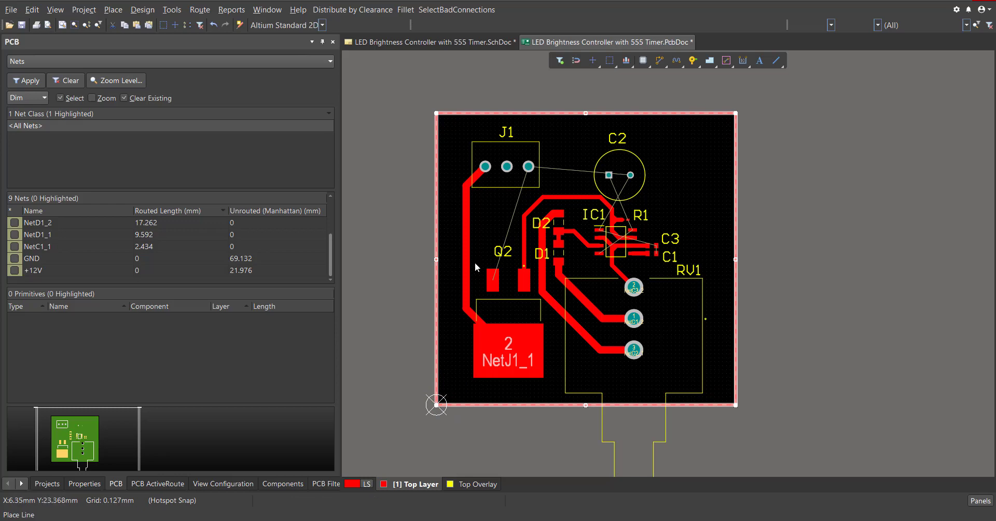
click(172, 10)
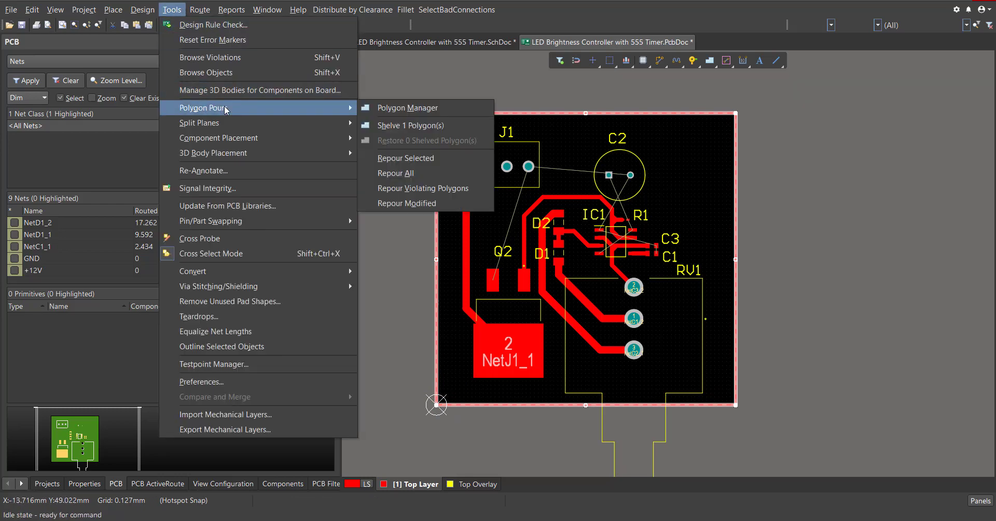
mouse_move(229, 274)
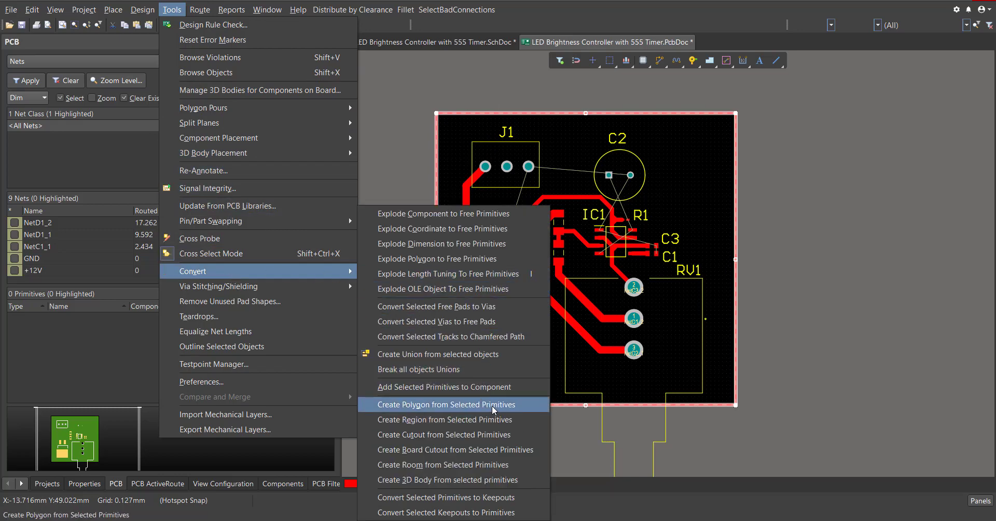
click(534, 409)
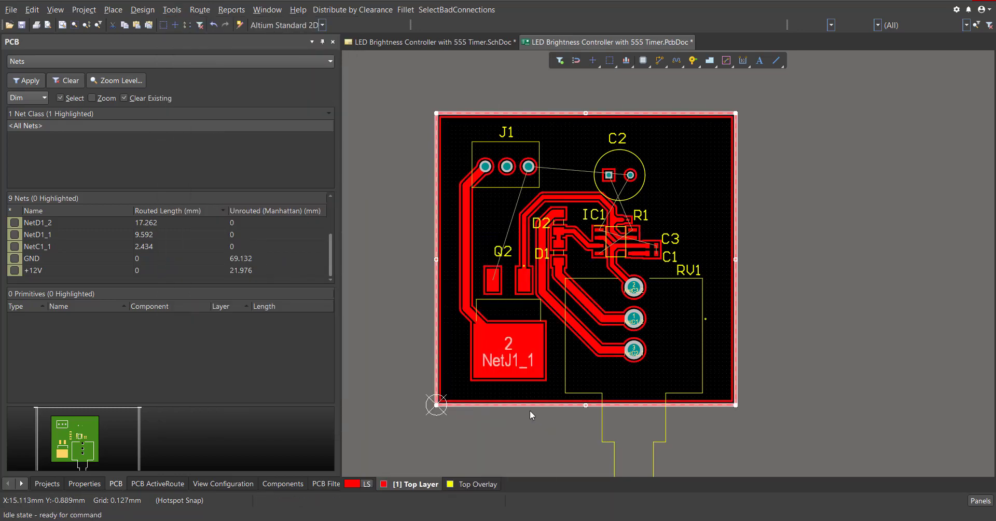
Assign the new board polygon to net GND, name it GND and apply the changes.
double_click(545, 136)
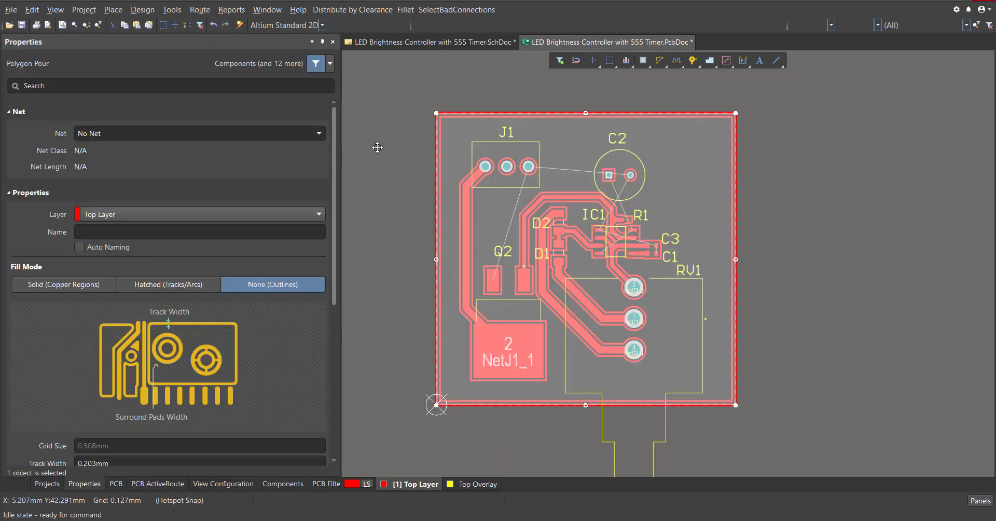
click(131, 133)
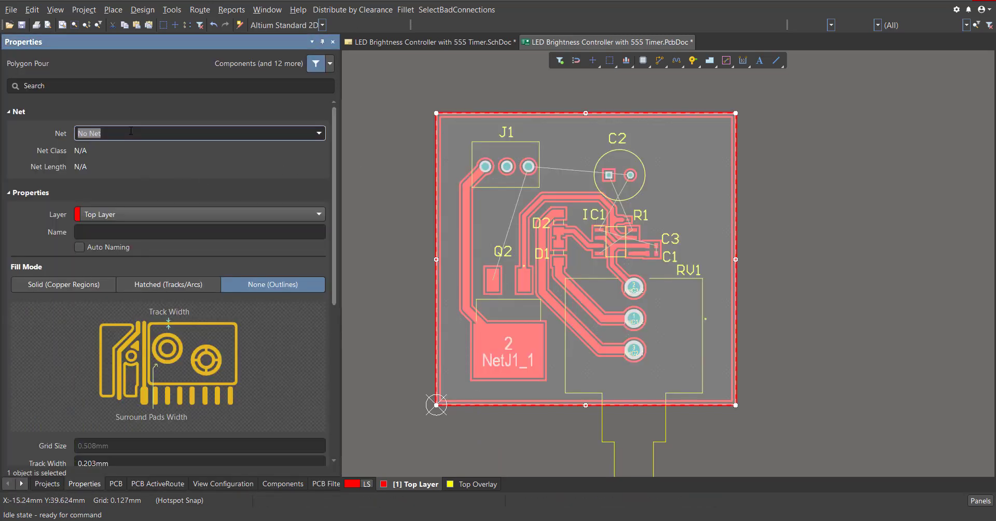
text(GND)
key(Return)
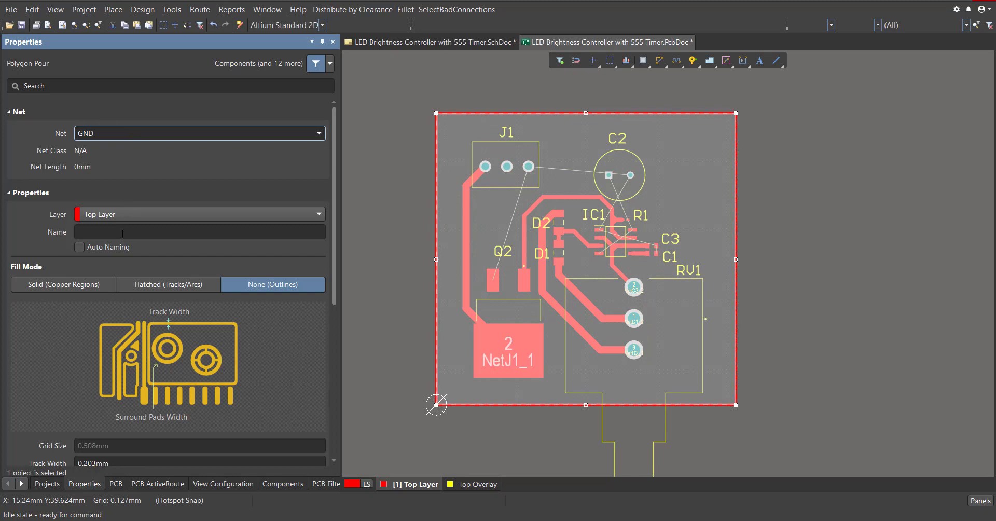
click(122, 233)
key(Return)
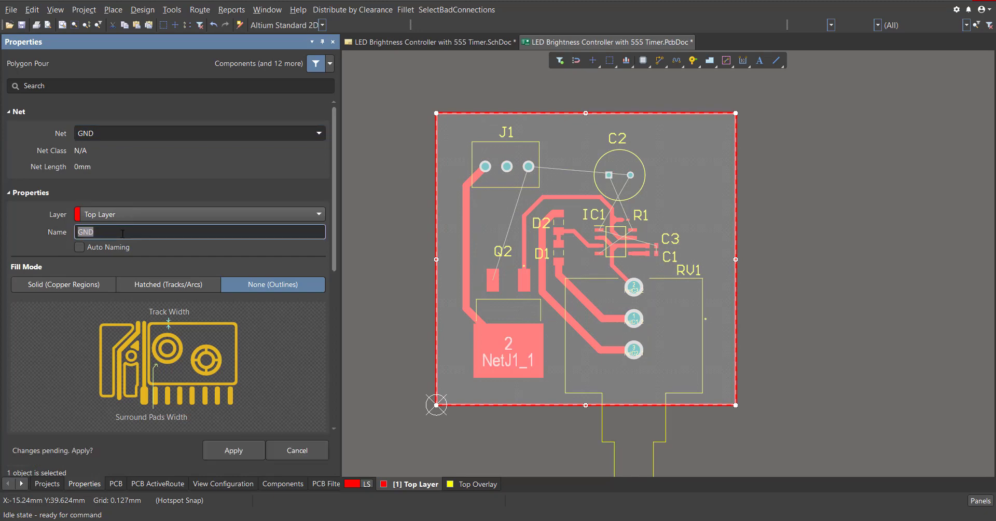
click(214, 445)
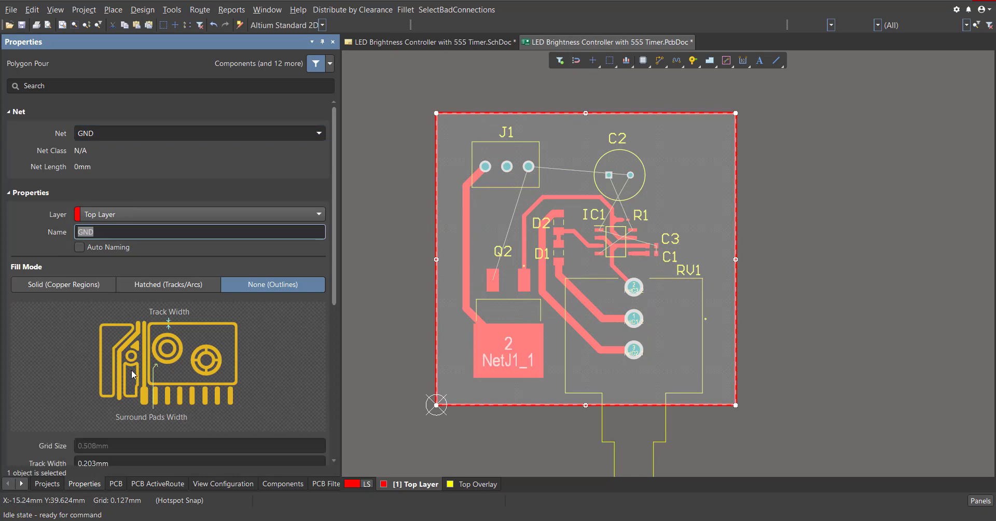
Set the GND polygon's fill mode to Solid (Copper Regions) and apply it.
click(61, 287)
click(210, 452)
right_drag(497, 396, 482, 406)
ctrl+scroll(497, 364, up, 2)
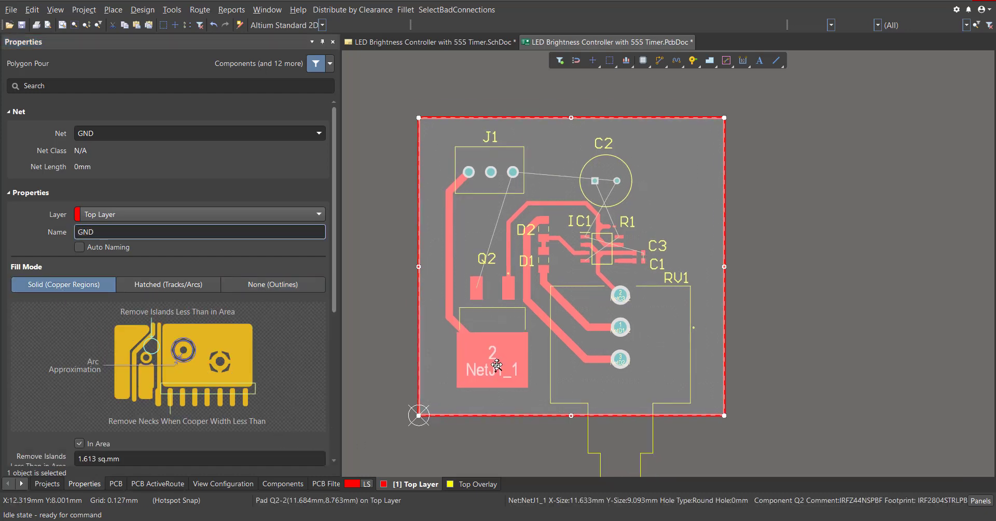
key(t)
key(g)
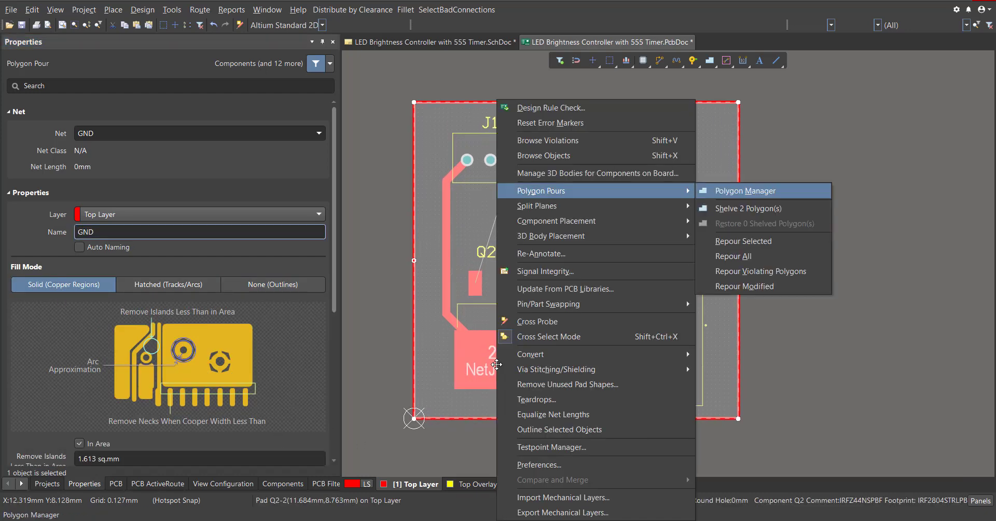
click(401, 242)
Repour all polygons on the board.
click(172, 9)
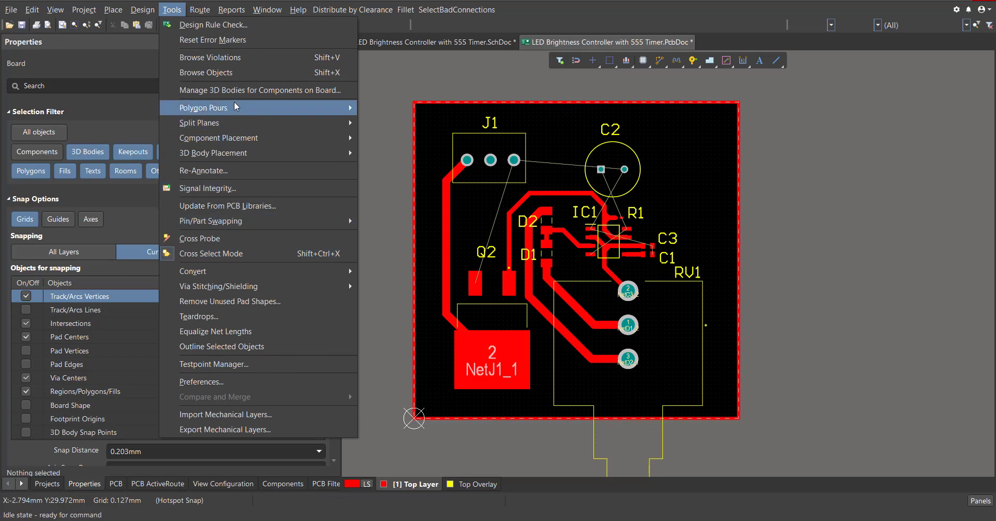
mouse_move(235, 101)
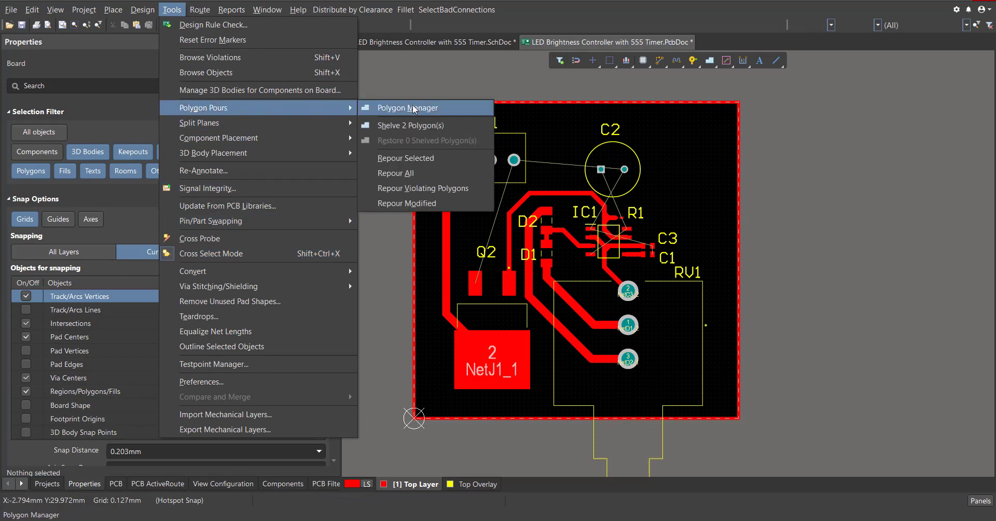
click(427, 173)
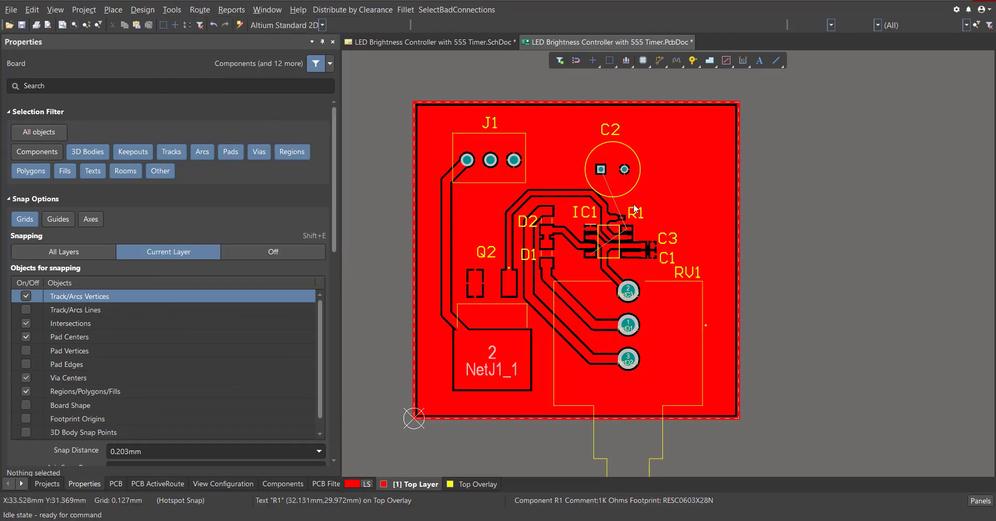
Inspect the copper pour around C2, R1 and IC1 and check the unrouted lengths in the net list.
ctrl+scroll(619, 185, up, 6)
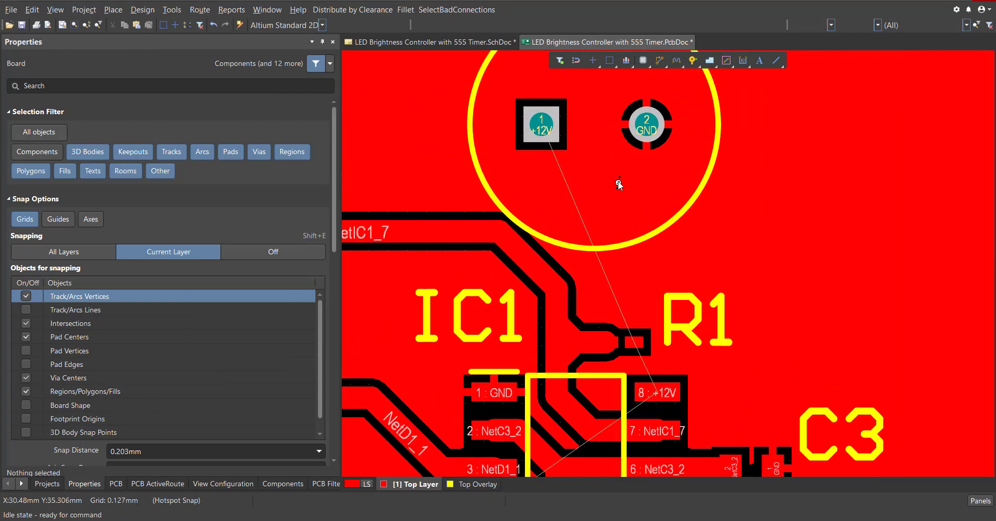
ctrl+scroll(619, 184, down, 1)
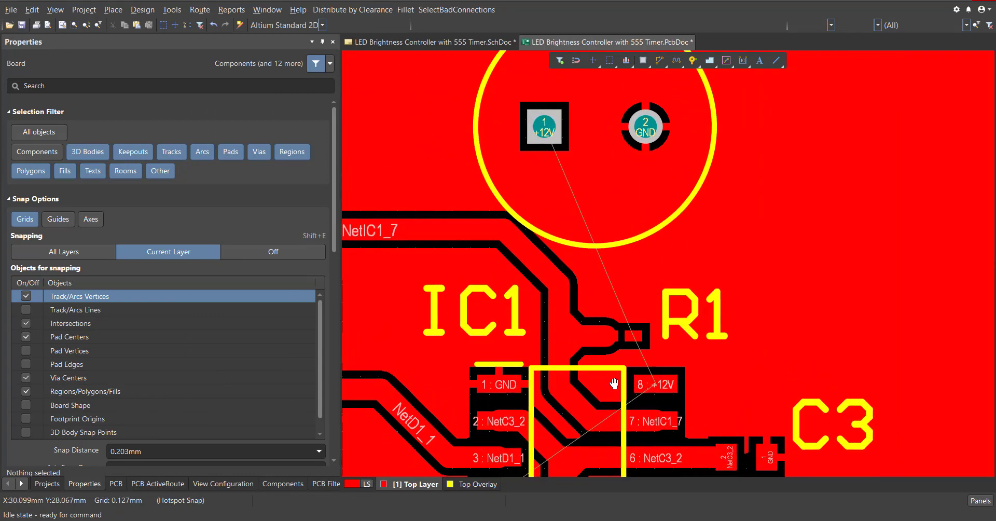
right_drag(558, 188, 593, 133)
click(116, 483)
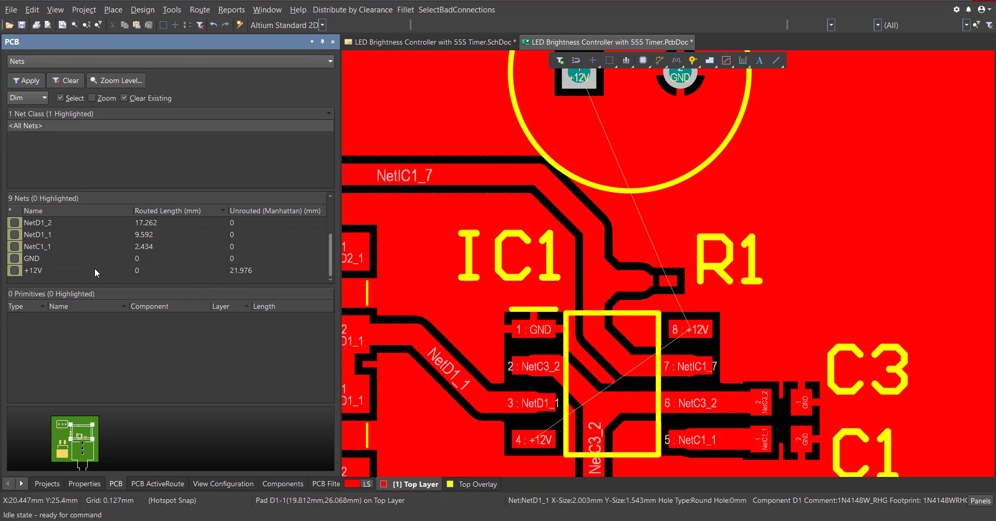
ctrl+scroll(713, 267, down, 7)
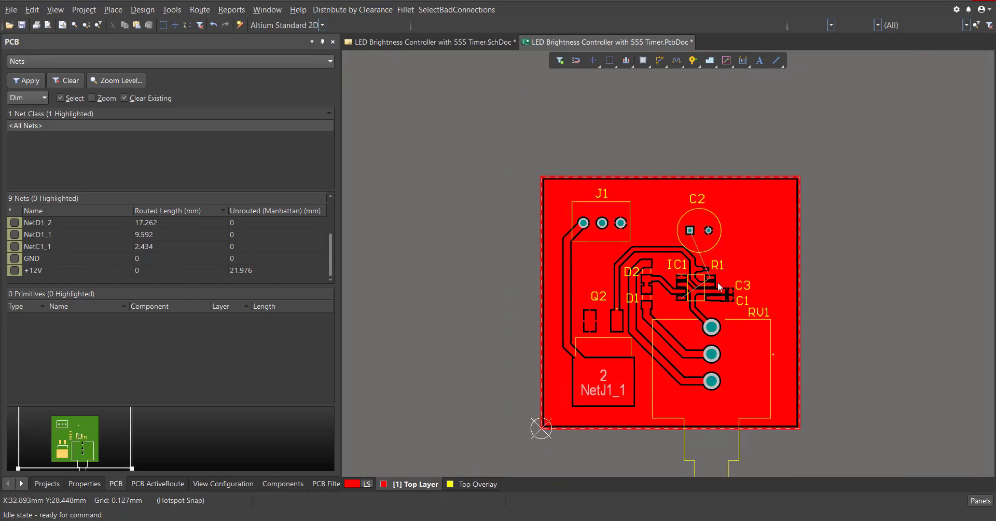
right_drag(712, 266, 683, 228)
Highlight the +12V net to examine its pads and connections, clear the highlighting and look closely at IC1.
click(191, 268)
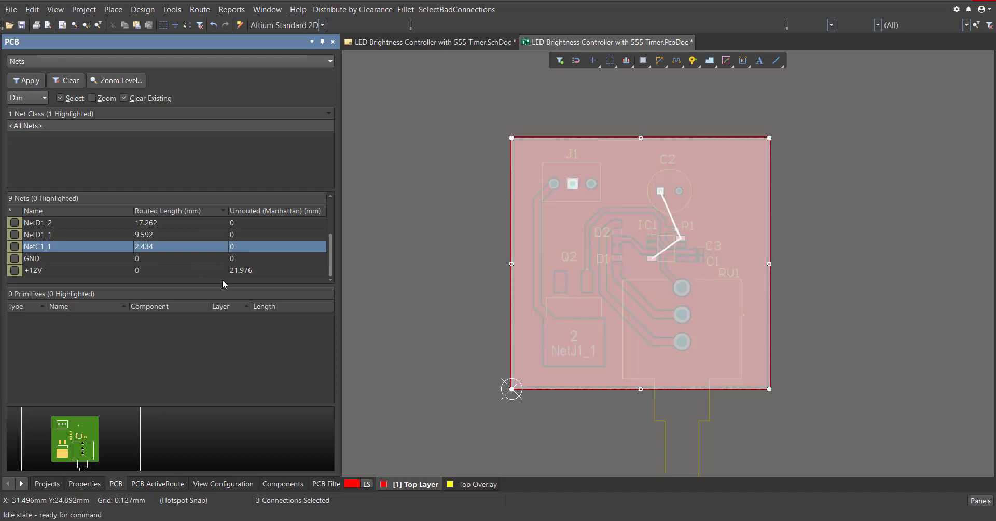
right_drag(611, 271, 580, 260)
ctrl+scroll(545, 269, up, 1)
ctrl+scroll(583, 255, up, 1)
key(shift+c)
ctrl+scroll(591, 261, up, 1)
ctrl+scroll(592, 261, up, 4)
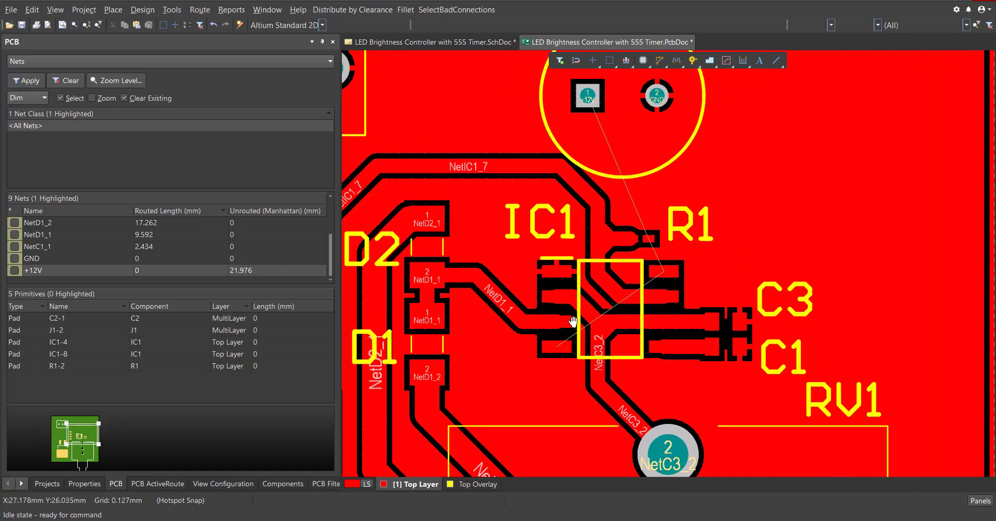
Make the Bottom Layer visible in the view configuration and set it as the active layer.
double_click(395, 484)
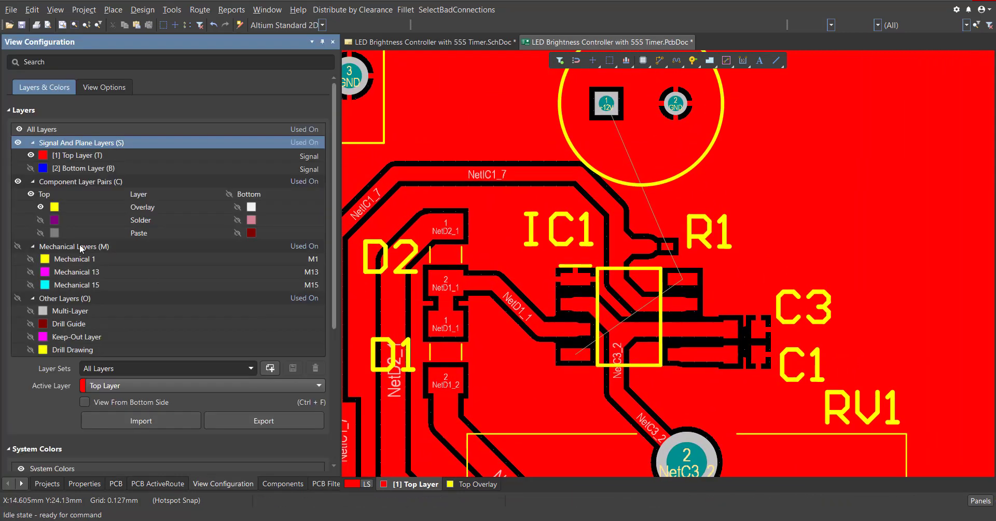
click(30, 168)
ctrl+scroll(502, 317, down, 5)
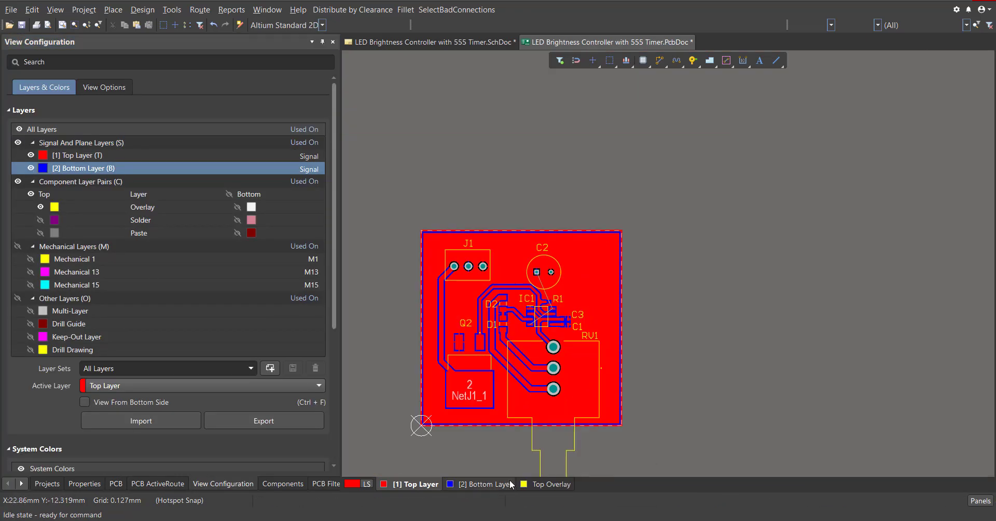
click(483, 484)
Delete the existing polygon pour on the Bottom Layer.
ctrl+scroll(492, 404, up, 1)
click(479, 405)
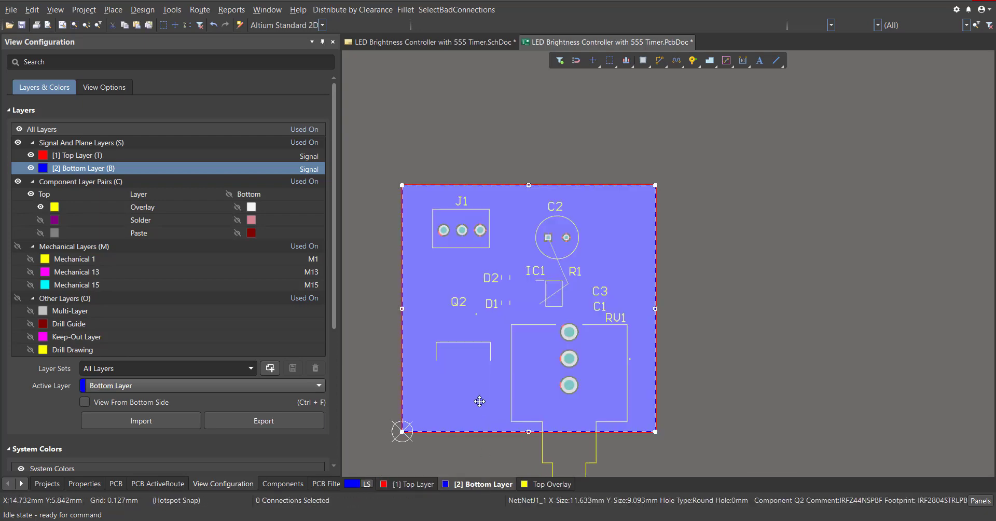
right_drag(479, 401, 492, 389)
ctrl+scroll(493, 390, up, 1)
key(Delete)
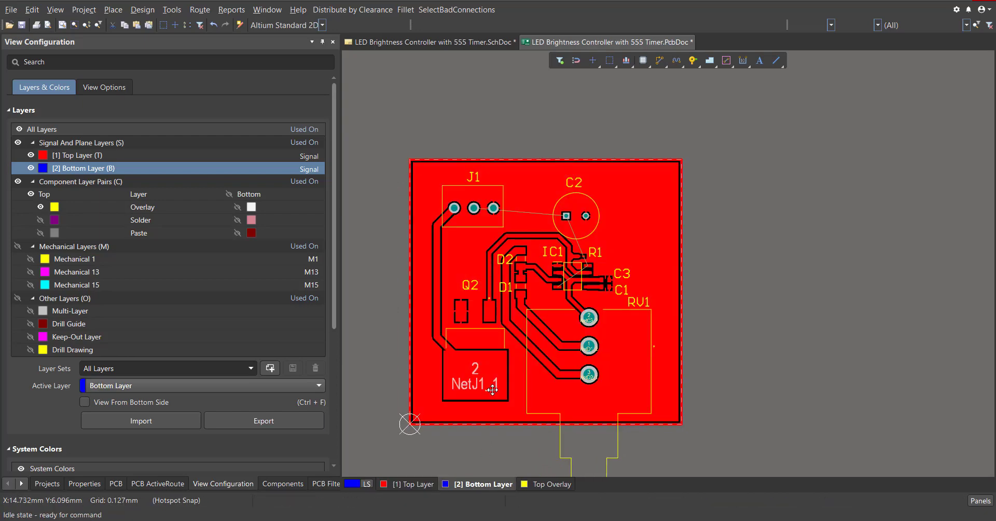
Exclude components from the selection filter and copy the Top Layer GND polygon, using the centre of J1 pad 1 as reference point.
ctrl+scroll(446, 203, up, 1)
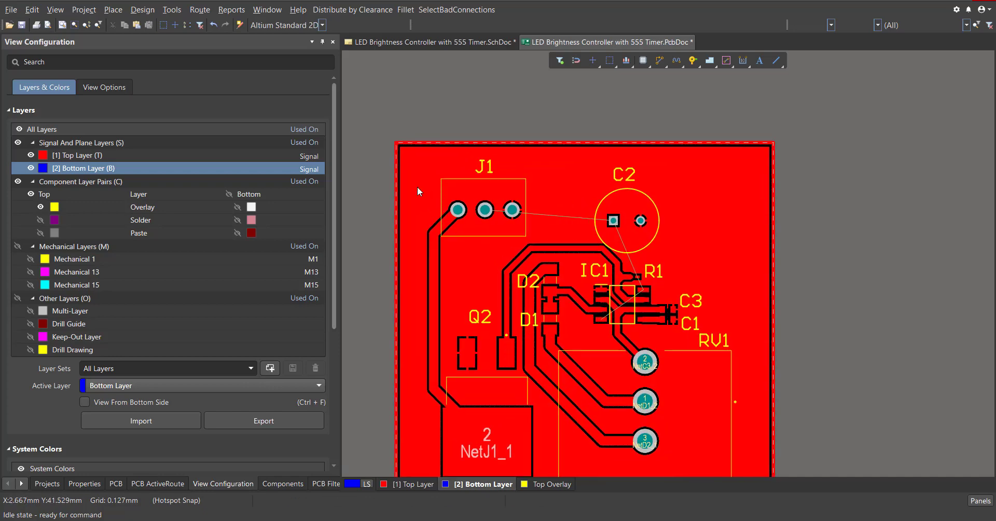
click(559, 61)
click(437, 214)
ctrl+scroll(449, 207, up, 1)
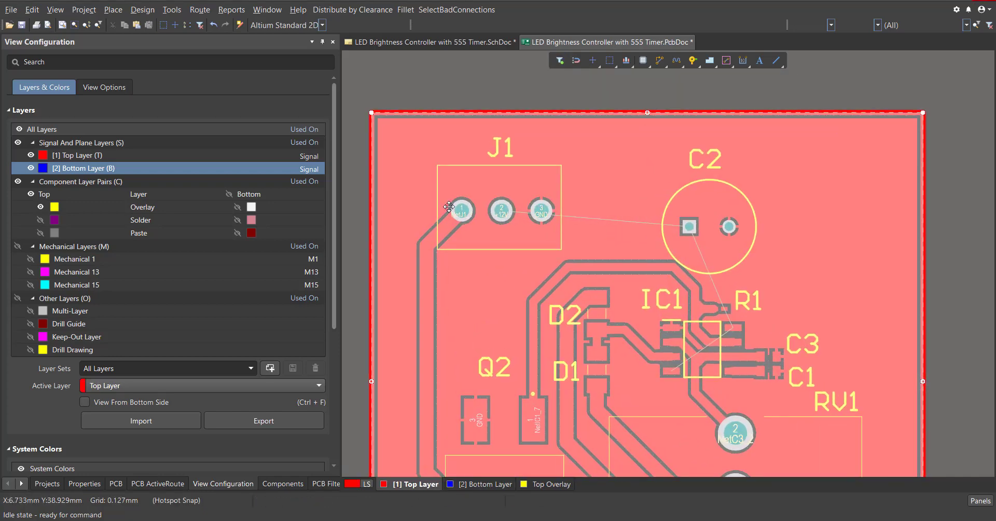
ctrl+scroll(461, 192, up, 5)
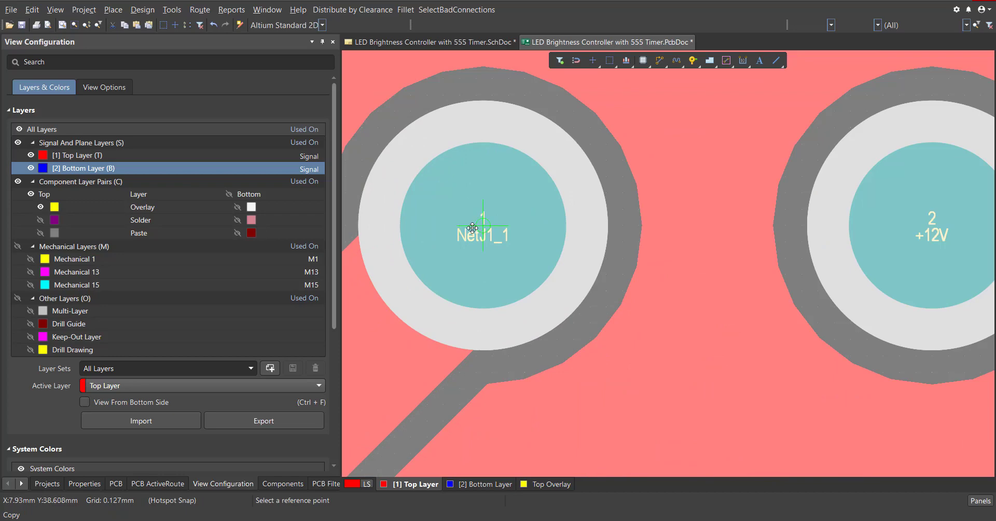
Paste the copied polygon onto the Bottom Layer with Paste Special, keeping its net name and aligning it on J1 pad 1.
click(477, 484)
ctrl+scroll(473, 271, down, 5)
ctrl+scroll(739, 332, down, 3)
right_drag(811, 358, 711, 287)
key(shift+s)
ctrl+scroll(736, 278, down, 2)
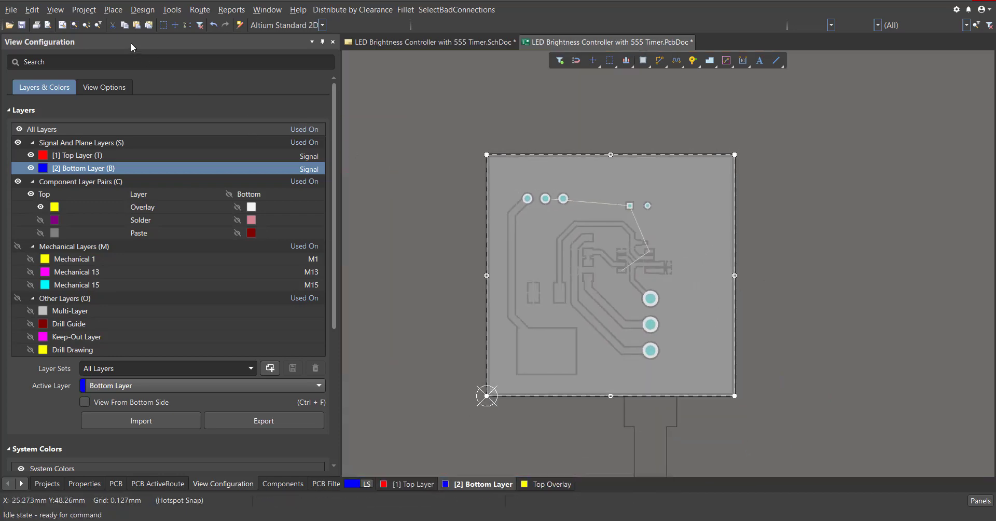
click(32, 10)
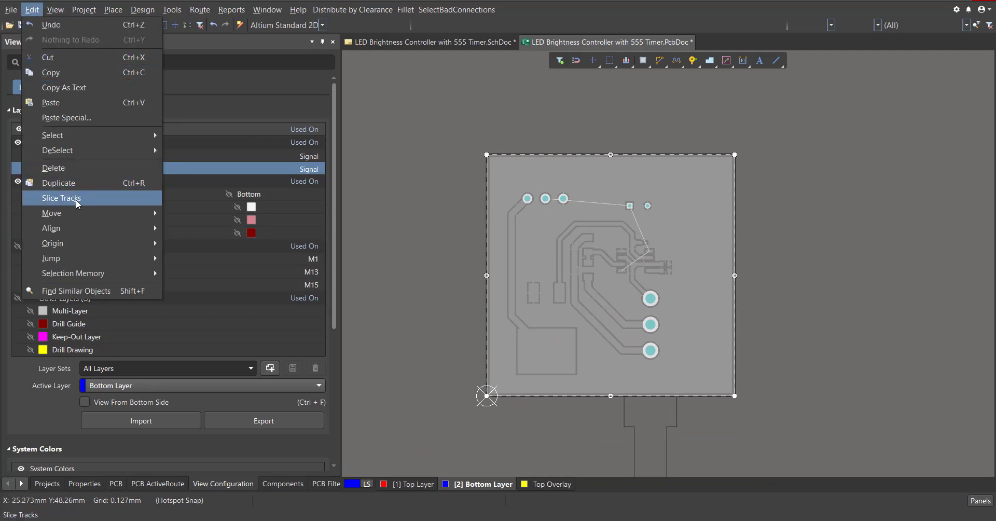
click(72, 118)
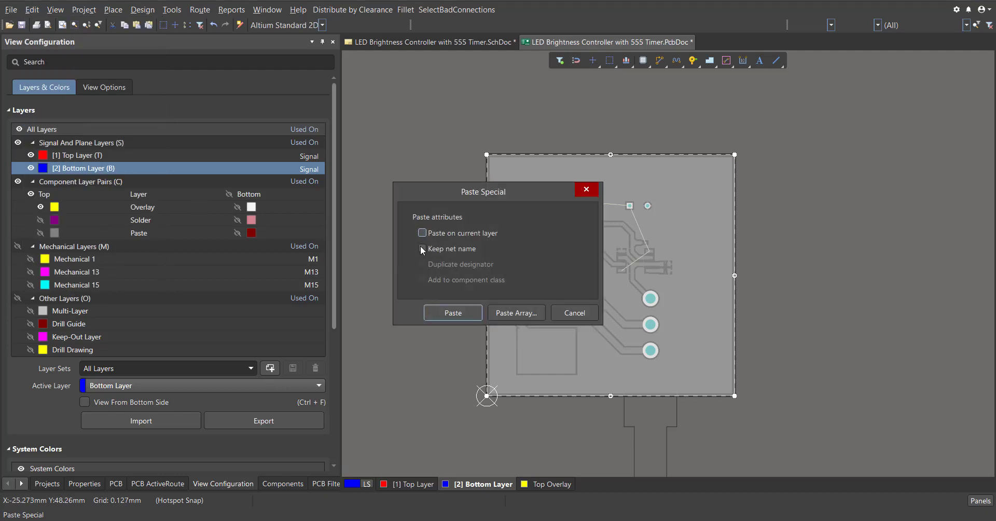
click(449, 250)
click(453, 313)
ctrl+scroll(535, 218, up, 5)
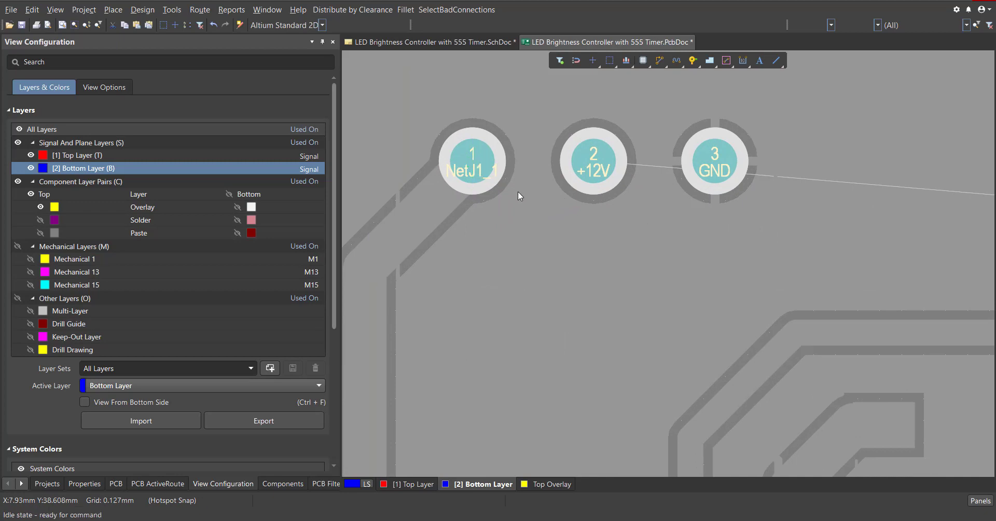
Assign the Bottom Layer polygon to the +12V net, name it +12V and apply the changes.
ctrl+scroll(519, 201, down, 5)
double_click(500, 199)
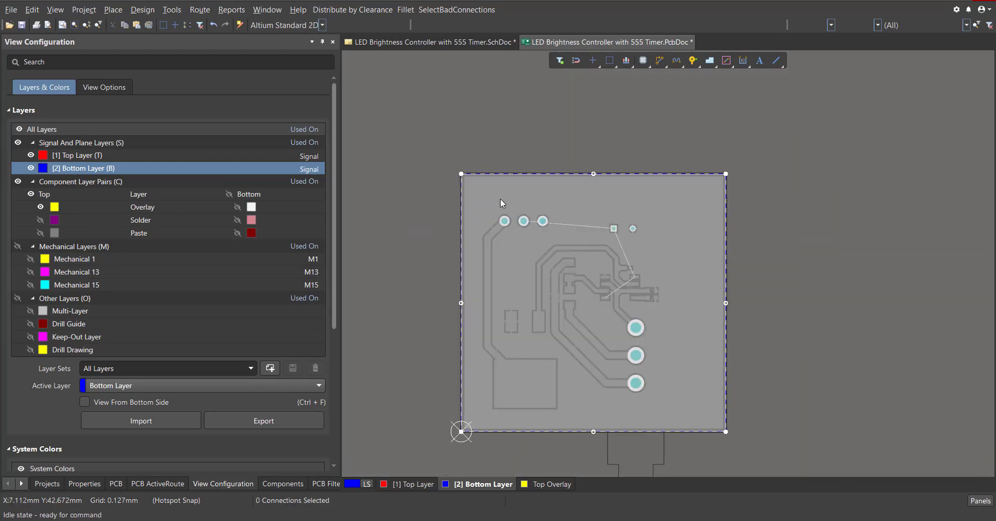
click(116, 134)
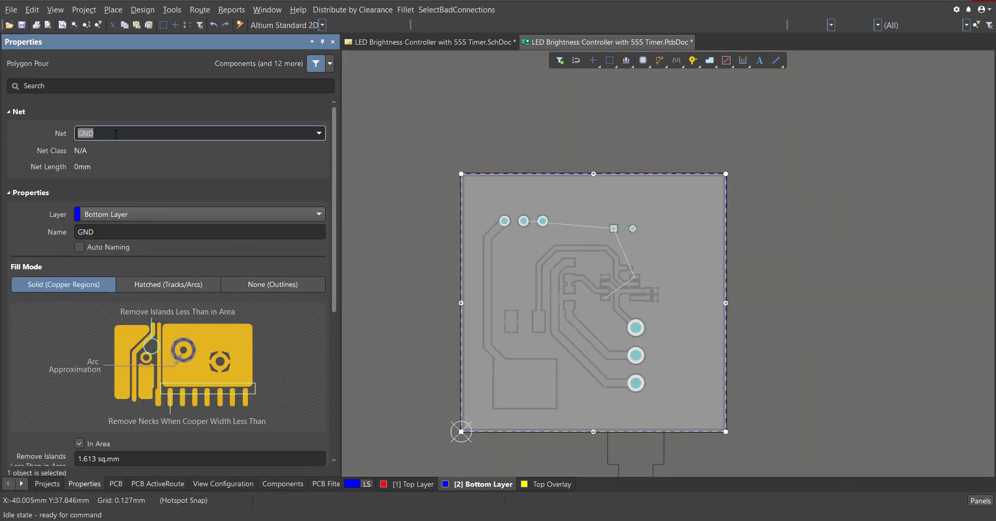
text(+12V)
key(Return)
click(124, 232)
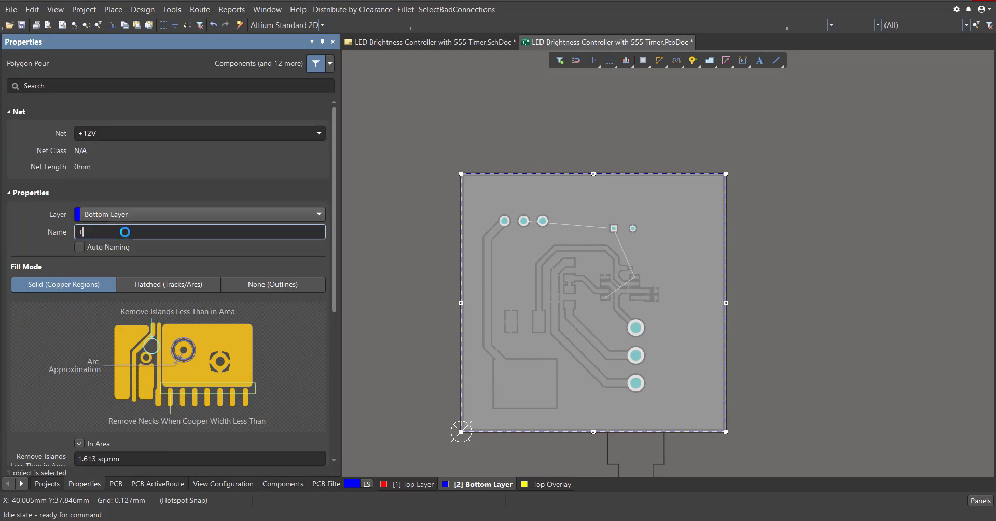
key(Return)
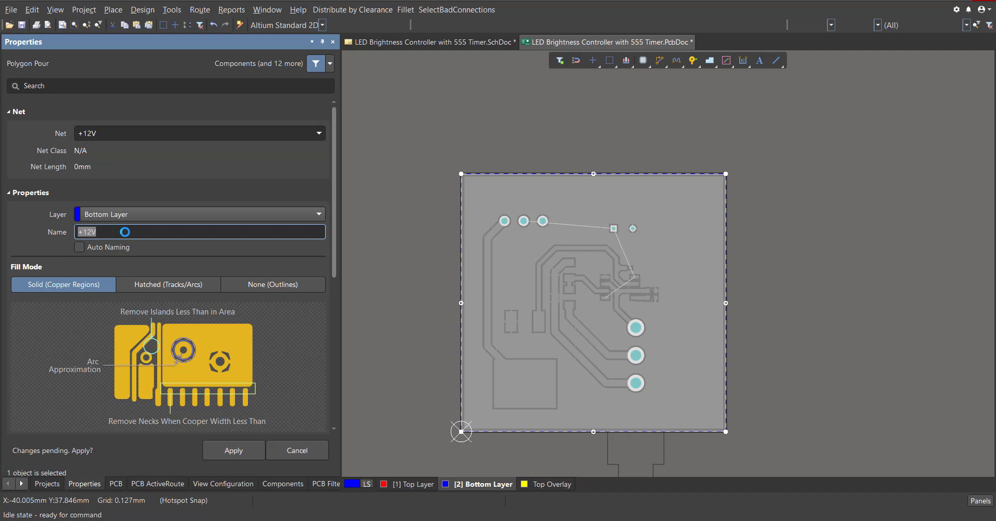
click(78, 290)
click(235, 450)
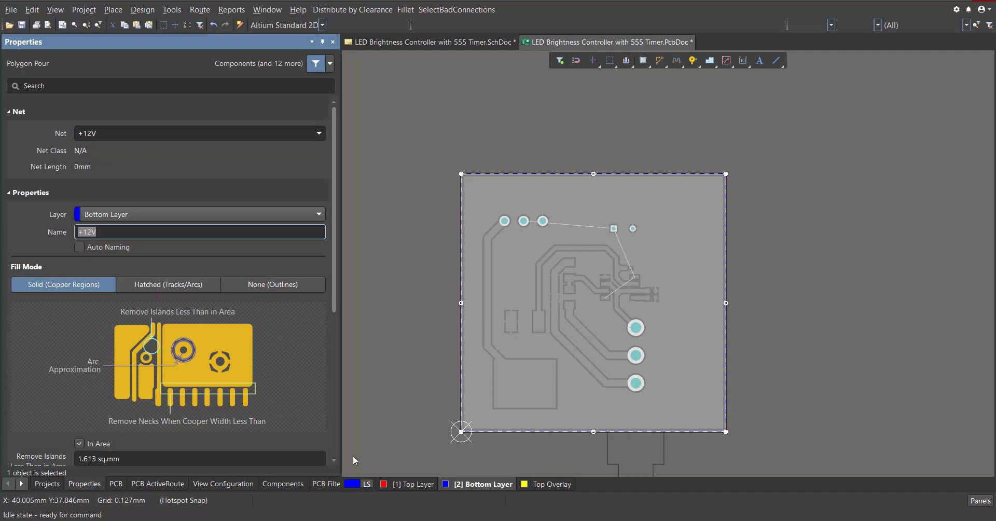
Repour all polygons and check the copper on the Bottom Layer.
right_drag(551, 440, 537, 414)
click(172, 10)
mouse_move(224, 108)
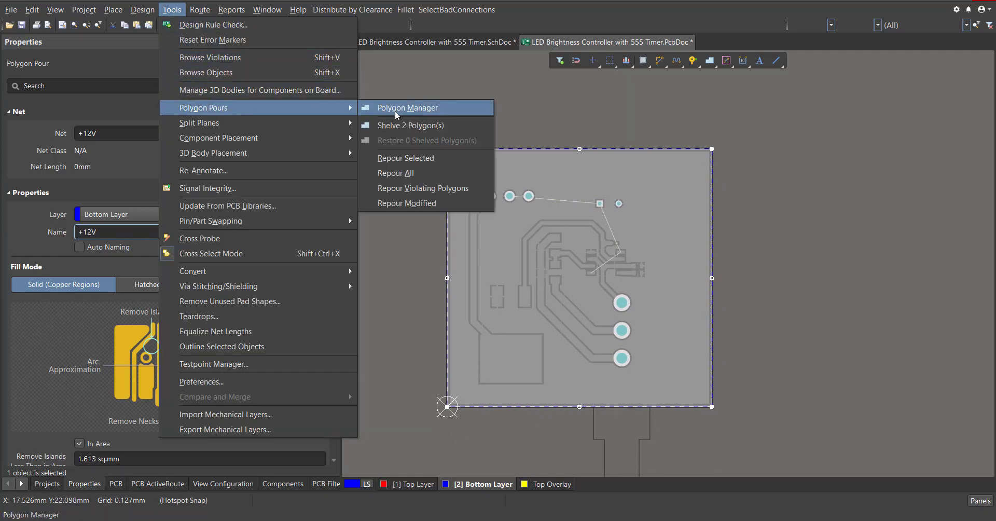
click(415, 172)
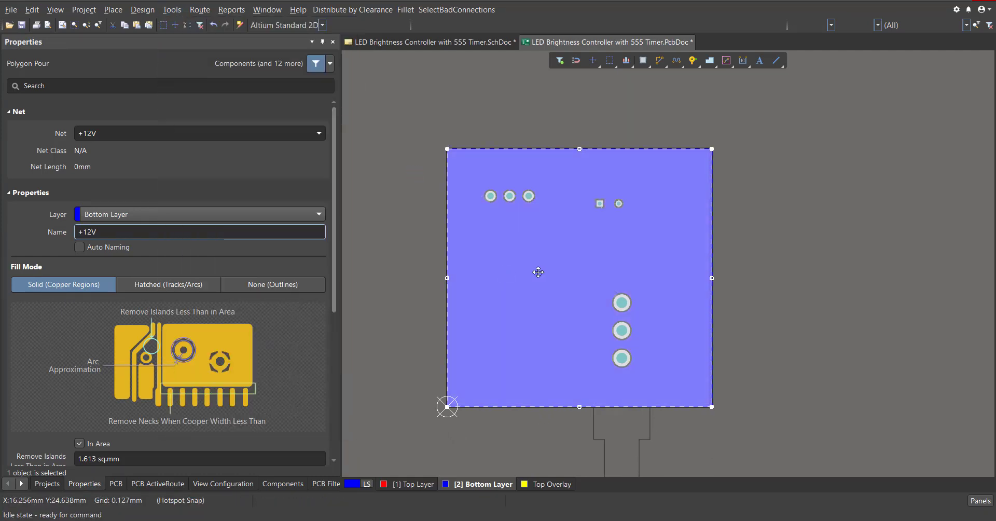
ctrl+scroll(587, 203, up, 4)
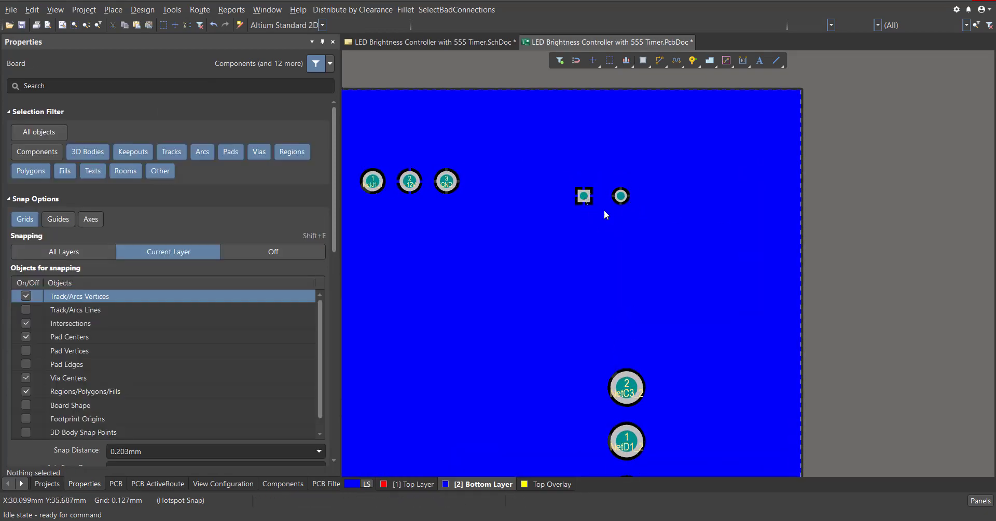
ctrl+scroll(583, 215, down, 2)
Switch to the Top Layer and shelve the polygons to expose the +12V pads of IC1.
click(410, 484)
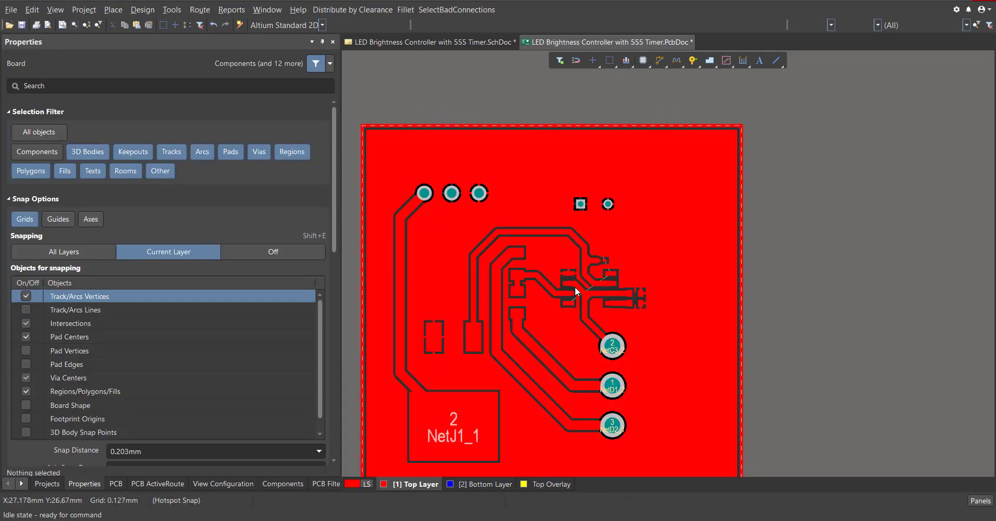
ctrl+scroll(575, 286, up, 5)
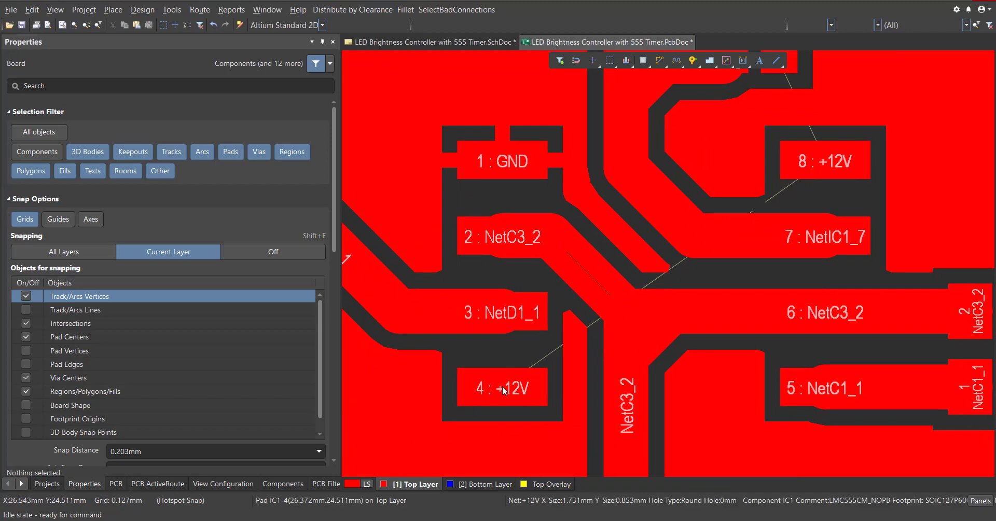
right_drag(509, 385, 565, 364)
ctrl+scroll(537, 366, down, 1)
key(t)
key(g)
key(h)
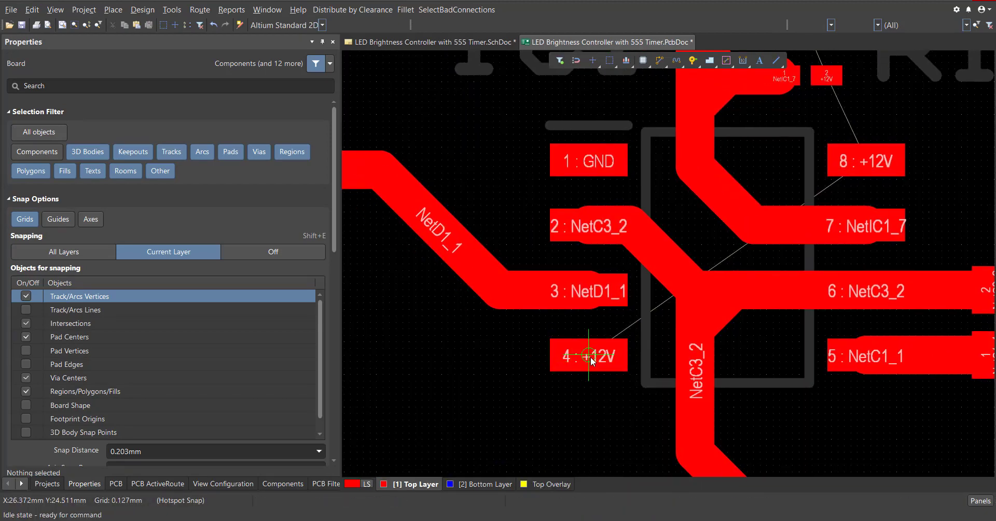
Route a 0.762 mm wide +12V track about 1.5 mm outward from IC1 pad 4 and place a via at its end.
key(ctrl+w)
click(515, 357)
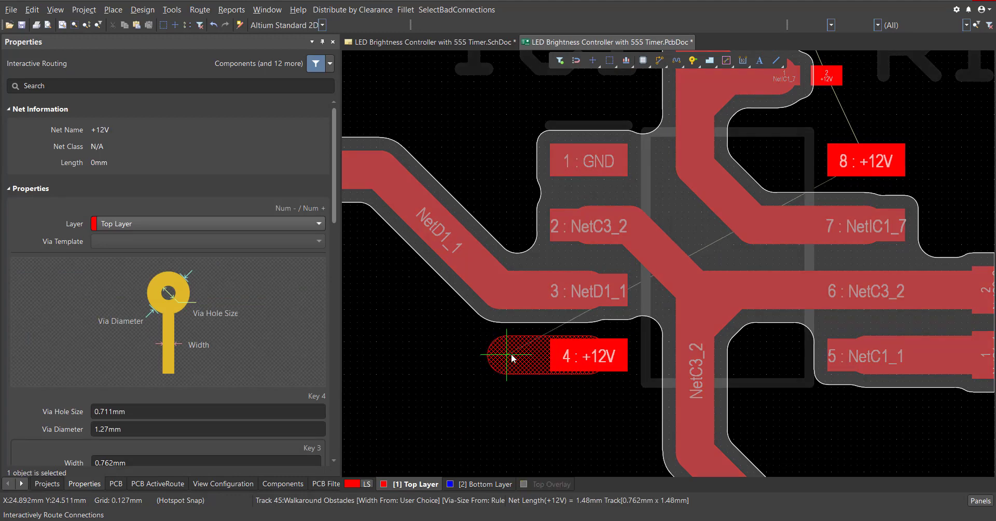
click(512, 358)
right_click(512, 358)
click(119, 15)
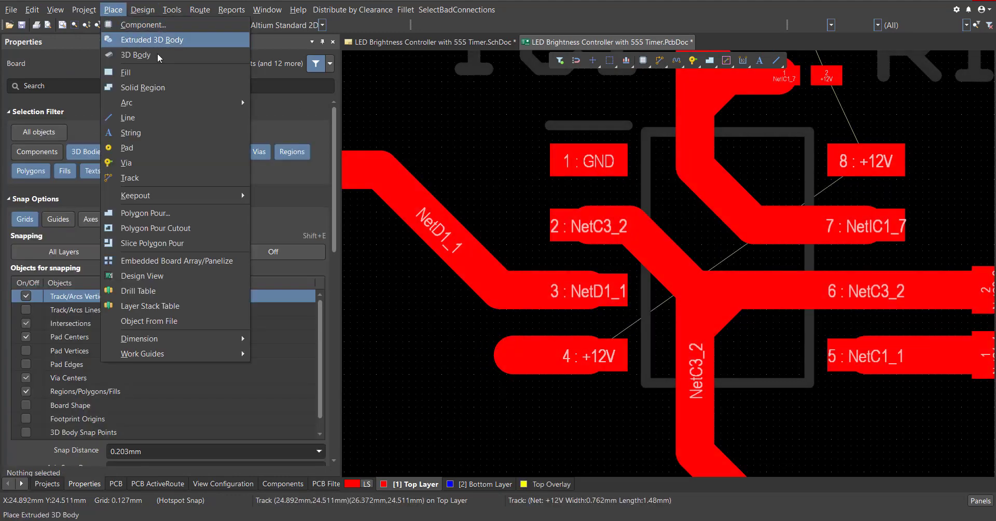
click(155, 167)
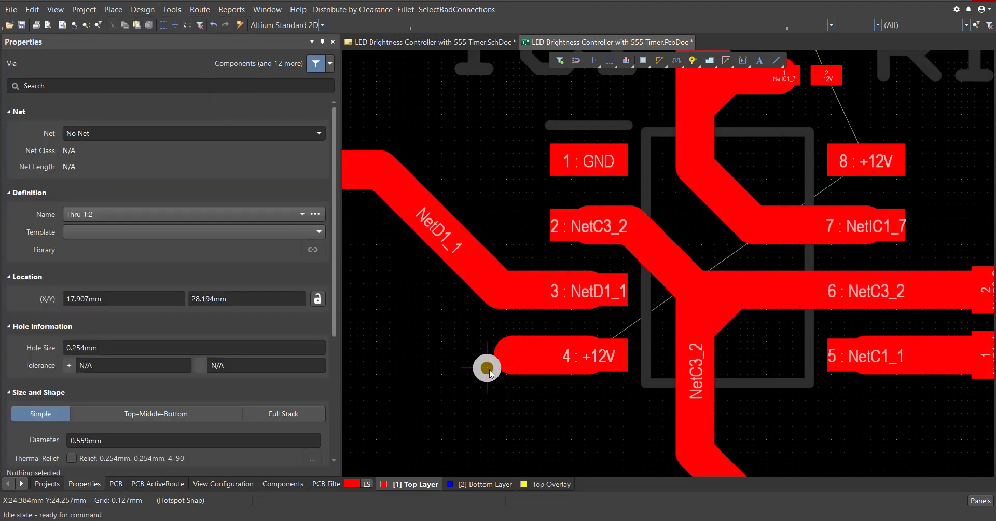
Try to route the +12V connection from IC1 pad 8 to R1 pad 2, and undo that track.
right_drag(776, 218, 483, 386)
click(582, 302)
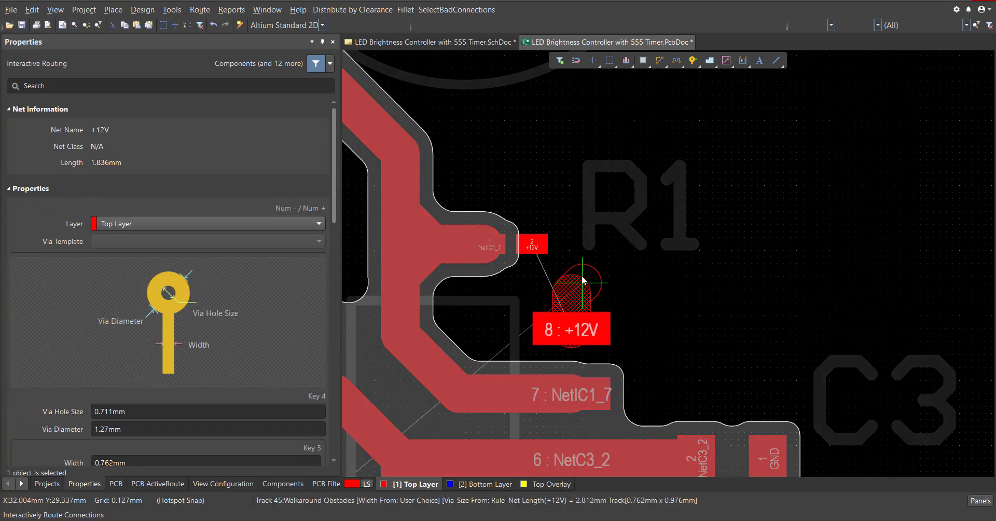
ctrl+scroll(585, 263, up, 2)
key(3)
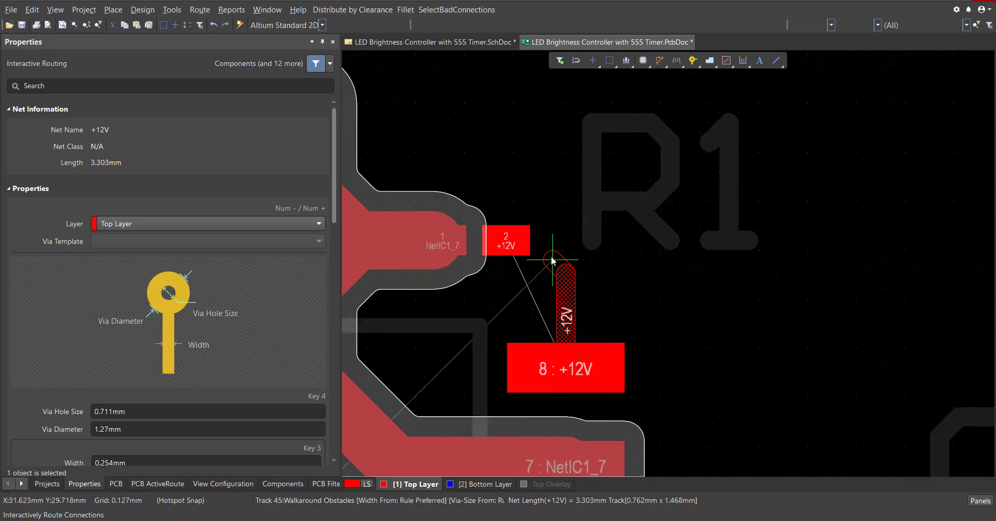
key(3)
key(3)
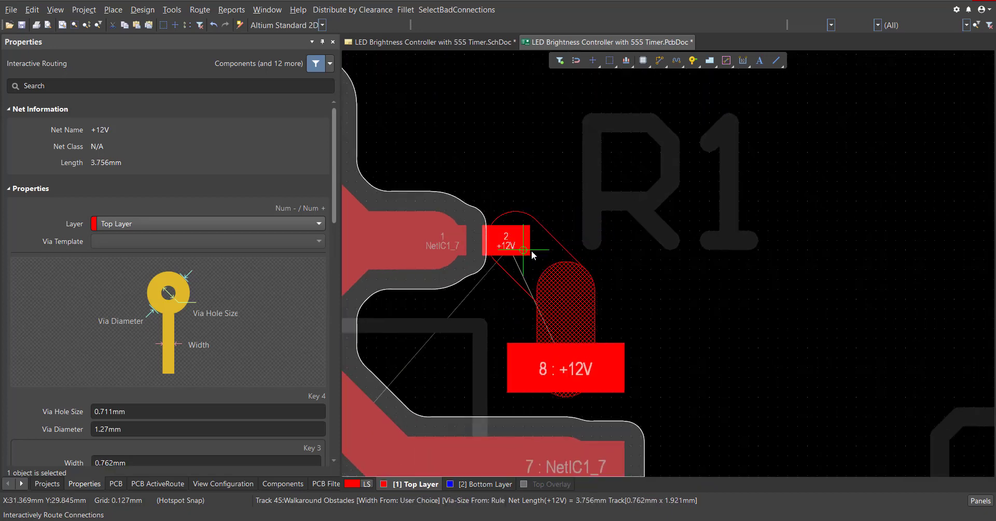
click(515, 249)
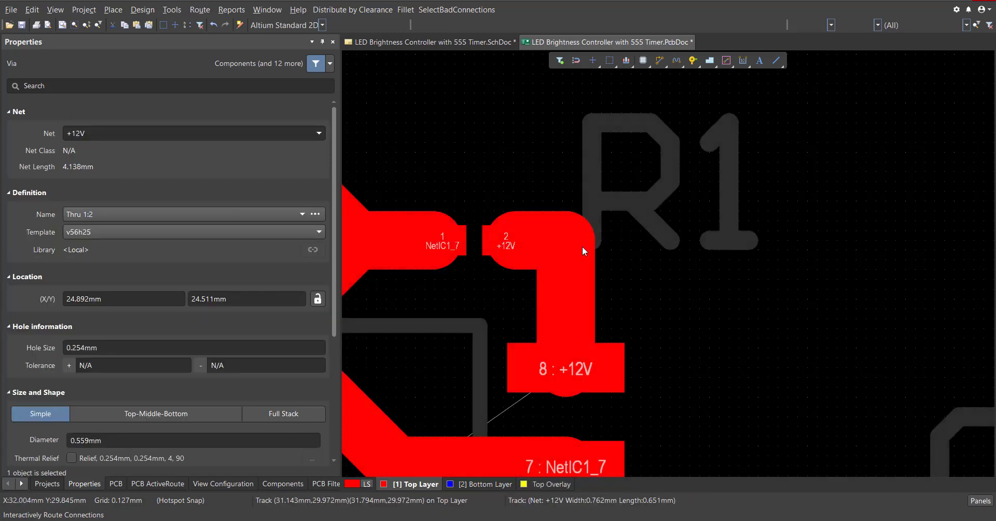
ctrl+scroll(583, 248, up, 1)
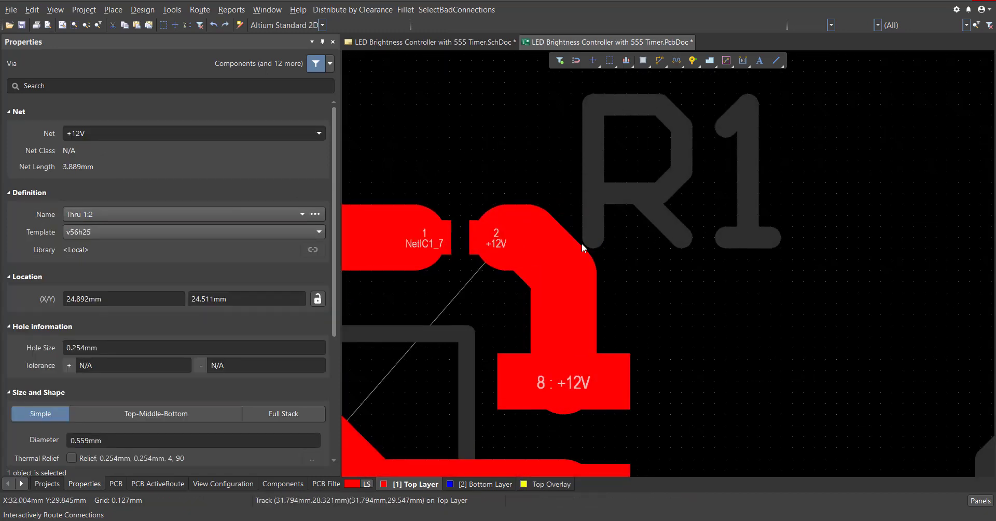
key(ctrl+z)
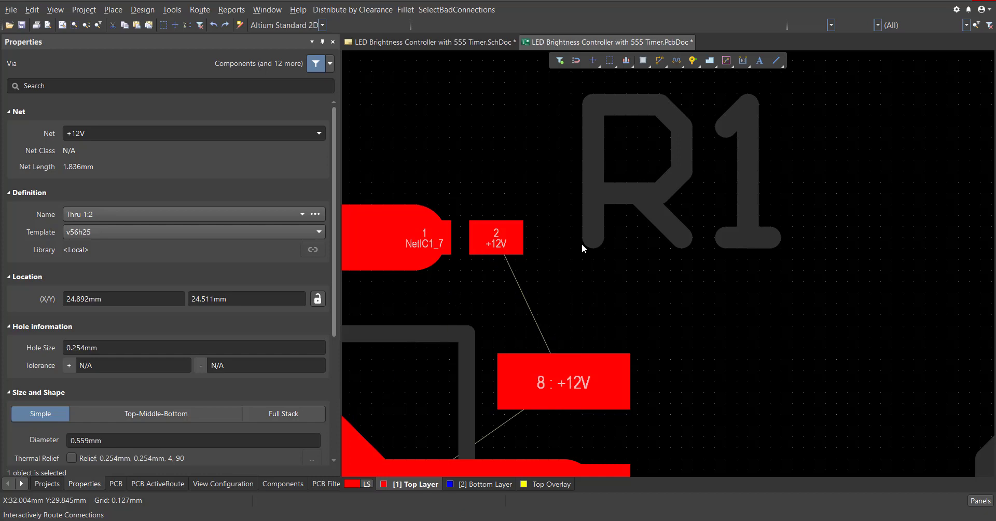
Route a 0.762 mm wide +12V track from IC1 pad 8 to R1 pad 2 and place a via on its corner.
click(573, 311)
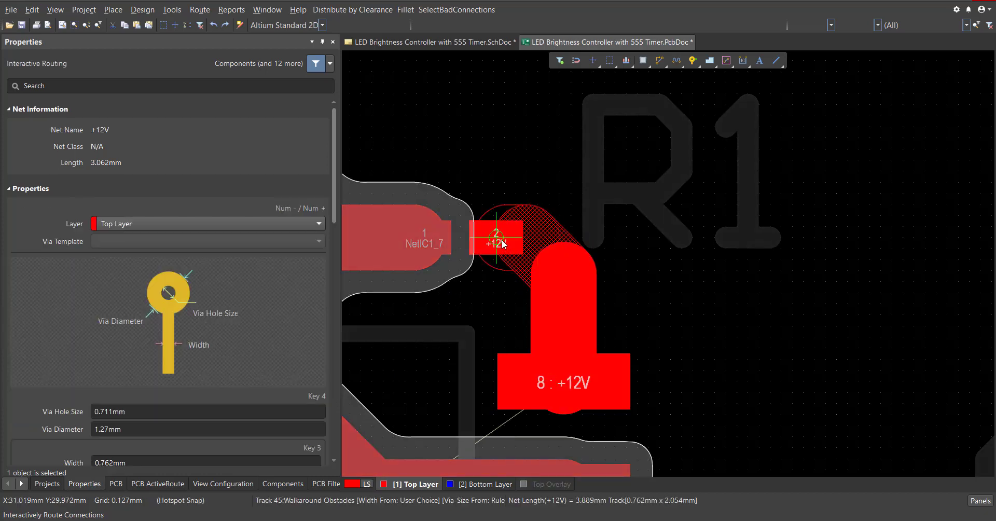
click(502, 243)
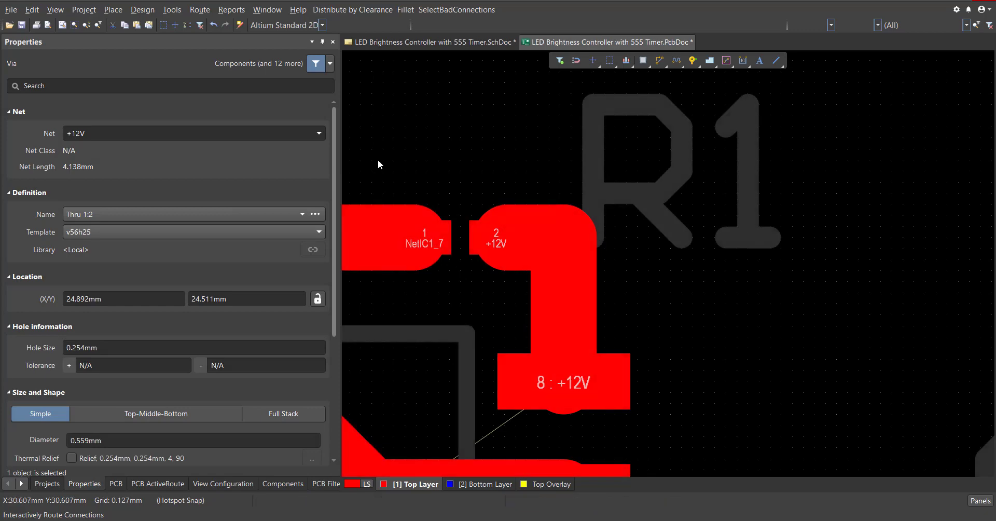
click(113, 9)
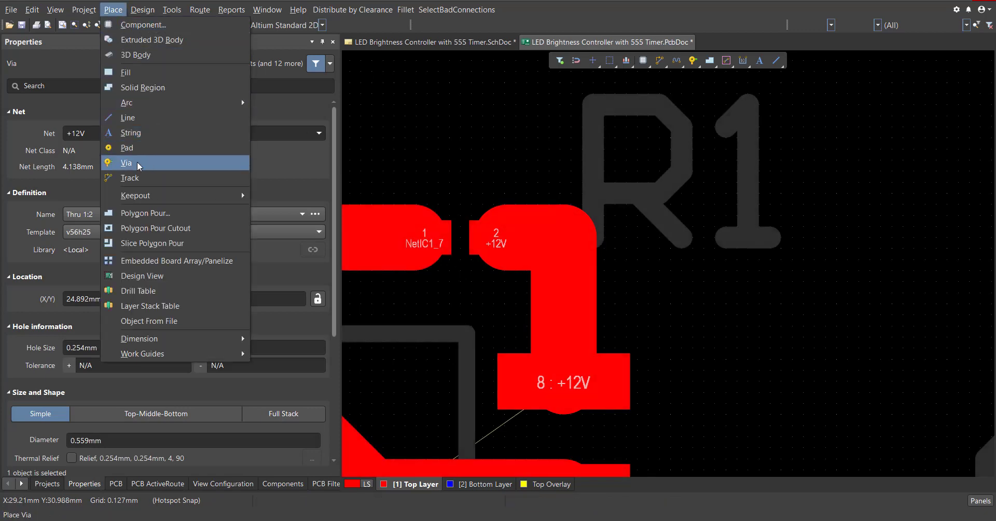
click(159, 161)
click(563, 238)
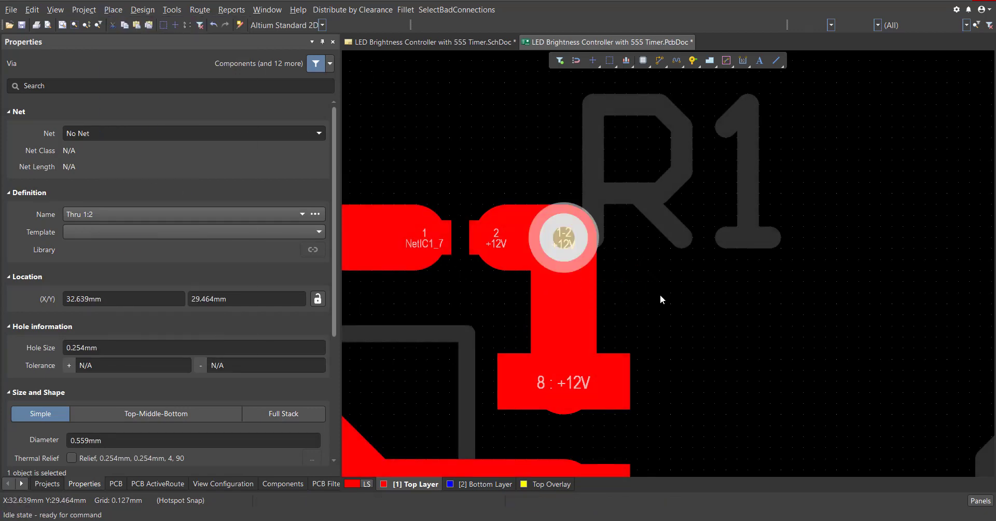
Restore the two shelved polygons and repour all polygons on the board.
ctrl+scroll(696, 234, down, 4)
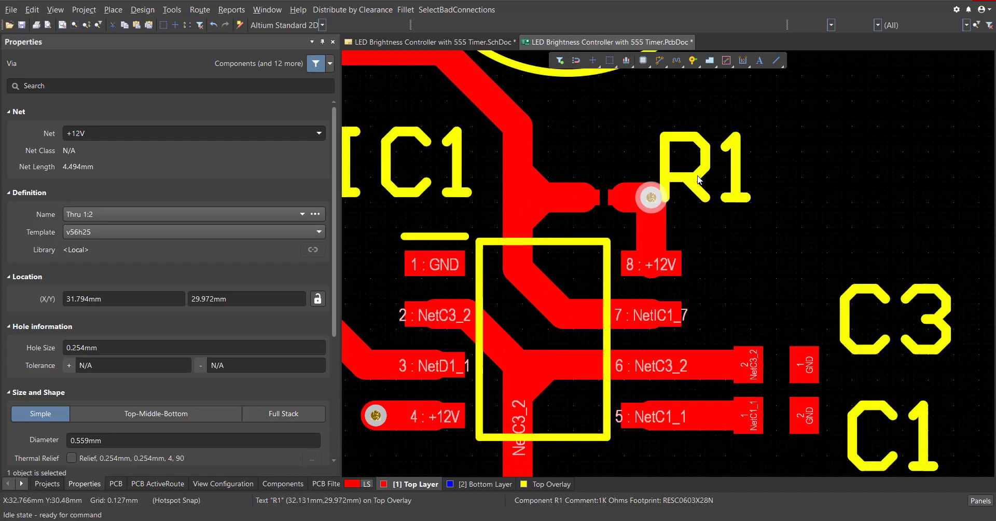
click(668, 203)
right_click(698, 252)
ctrl+scroll(716, 259, down, 4)
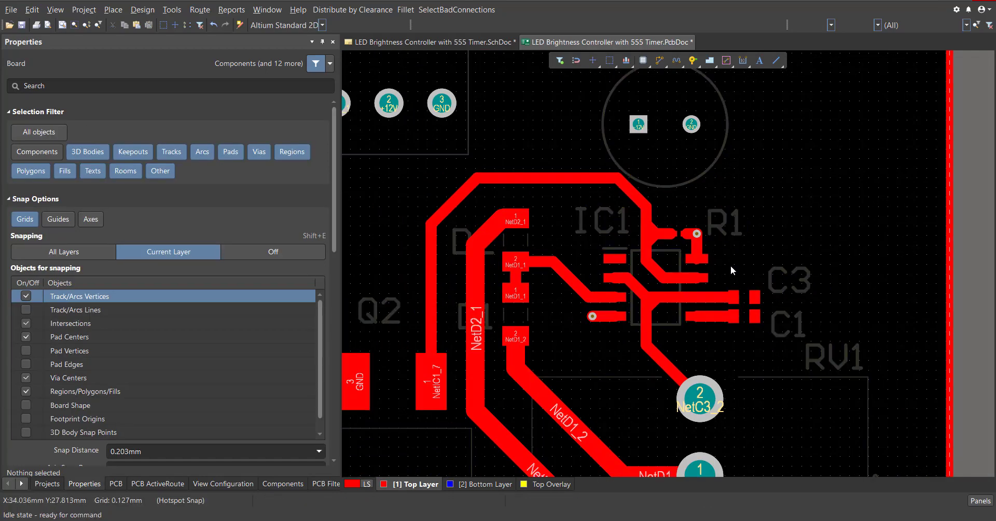
ctrl+scroll(726, 311, down, 5)
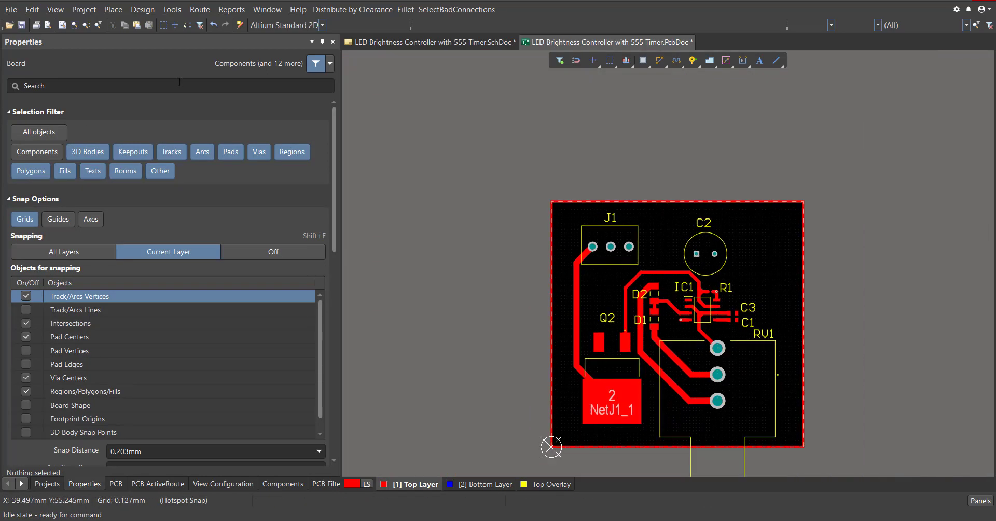
click(172, 10)
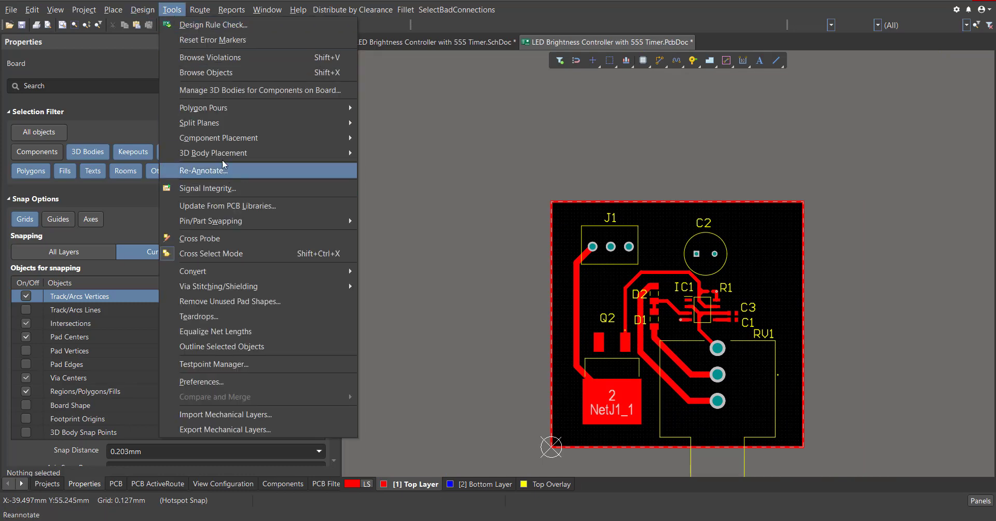
mouse_move(228, 108)
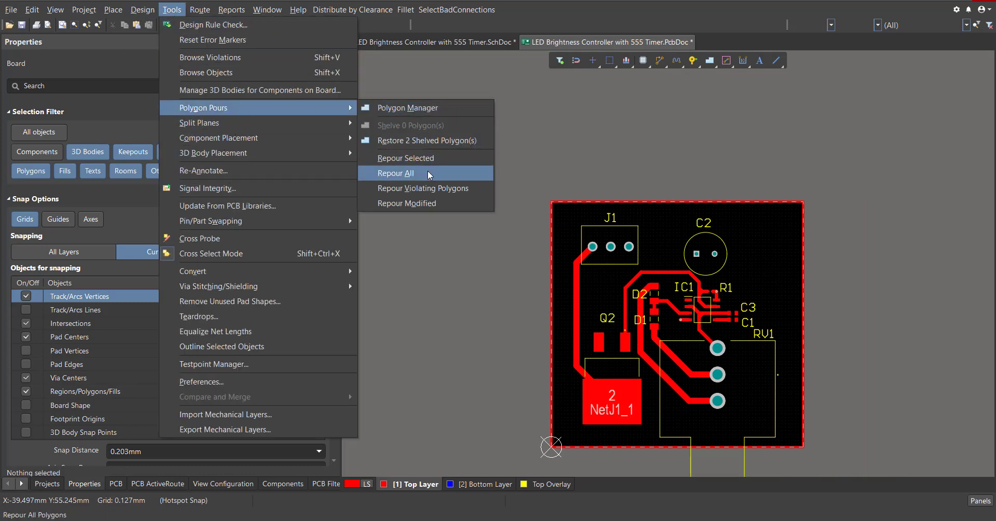
click(427, 141)
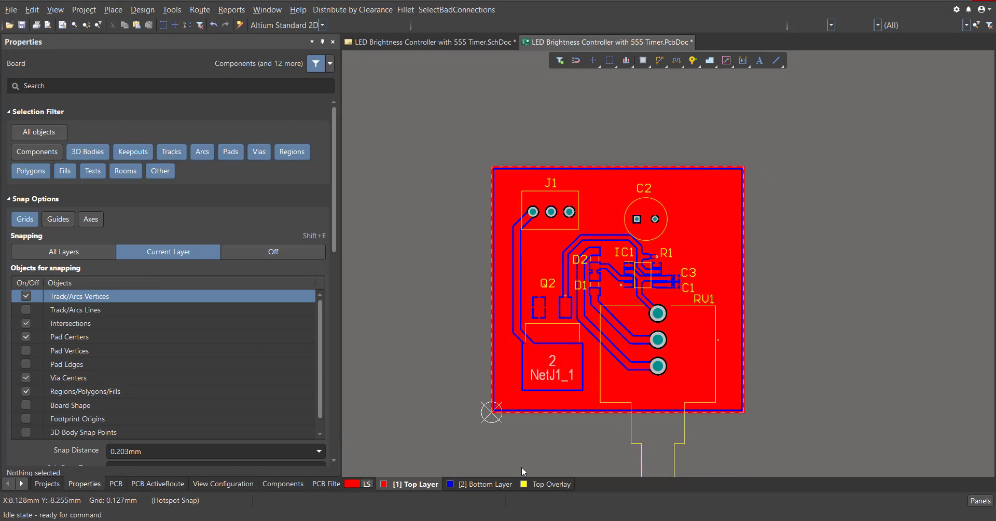
click(172, 10)
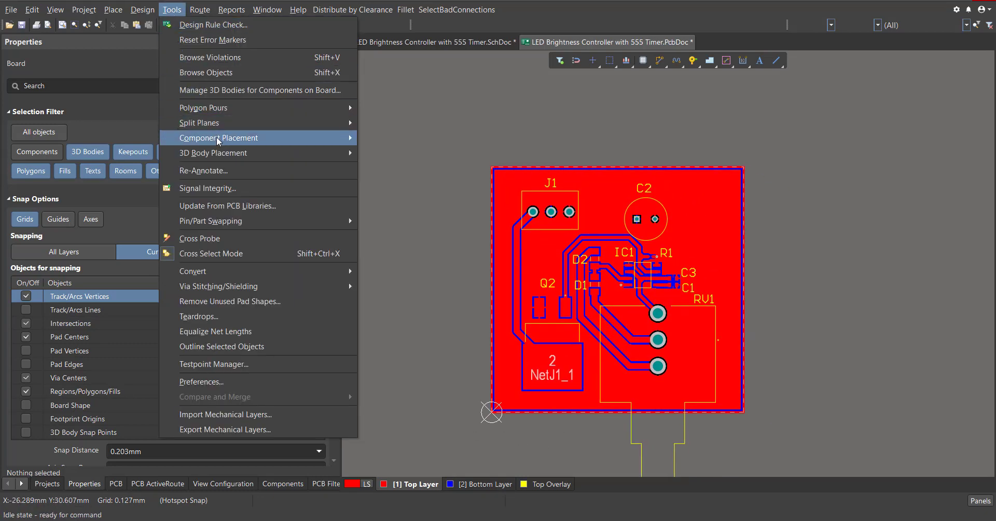
mouse_move(232, 109)
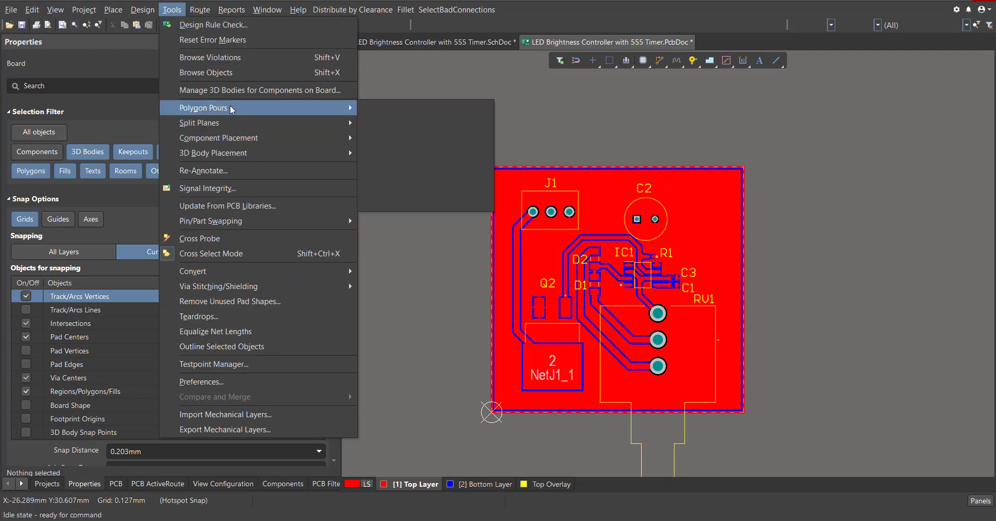
click(425, 173)
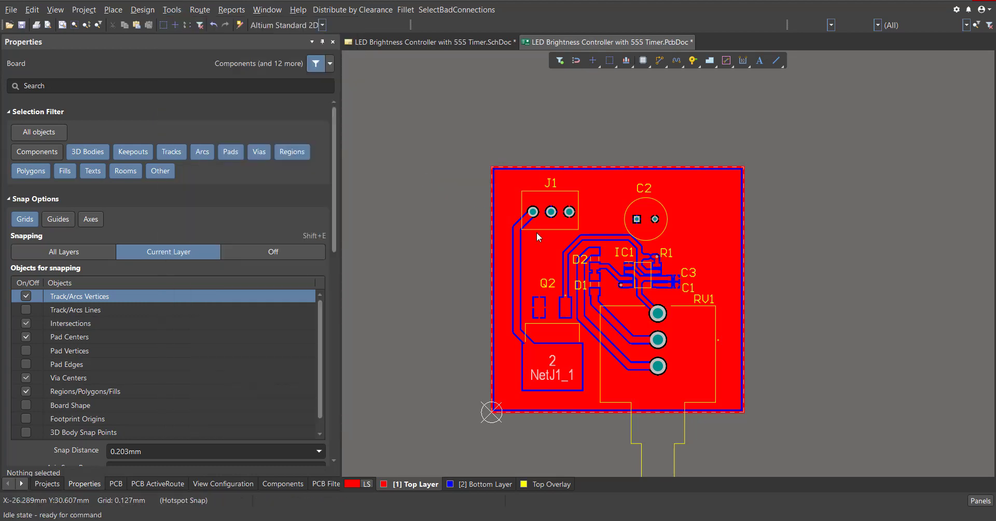
Examine the +12V vias beside IC1 and R1 on the Top Layer and the Bottom Layer to check their connections to the pours.
ctrl+scroll(599, 299, up, 3)
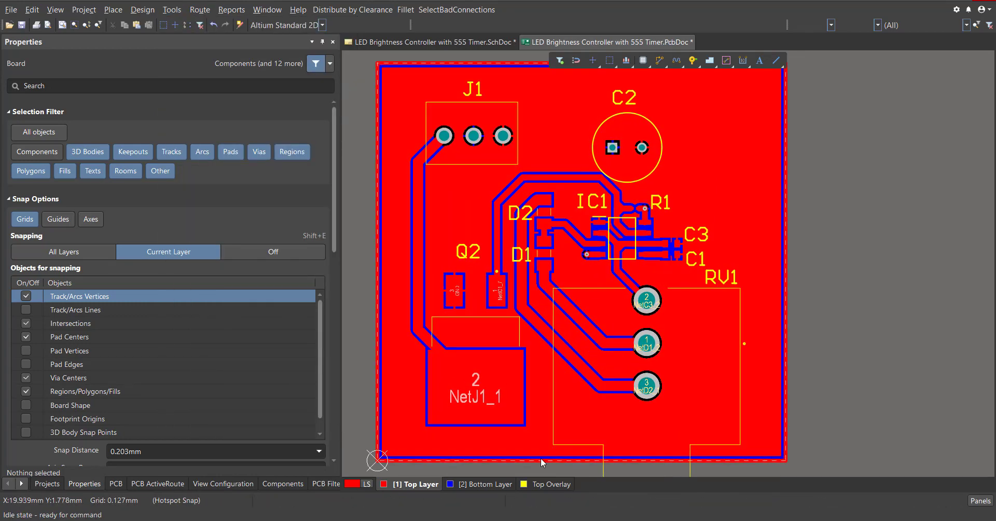
ctrl+scroll(630, 224, up, 5)
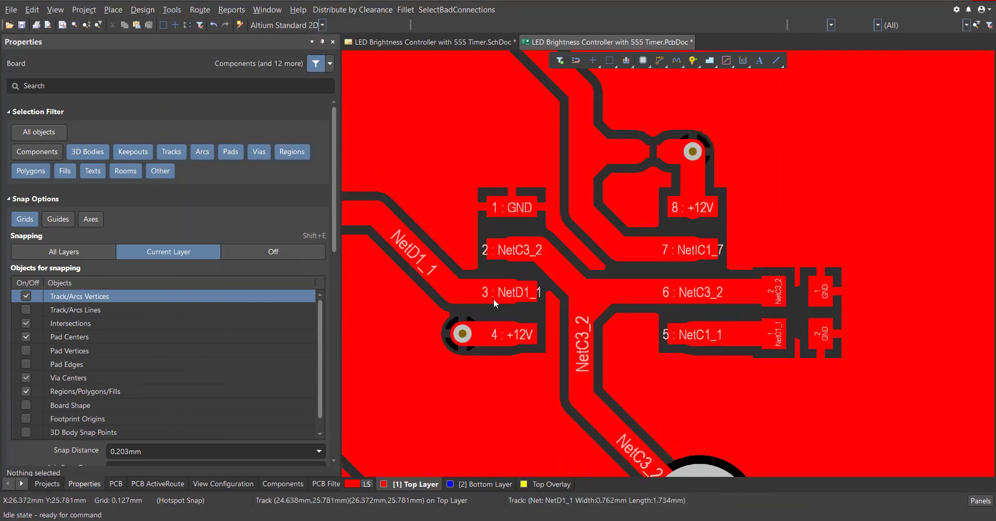
click(480, 484)
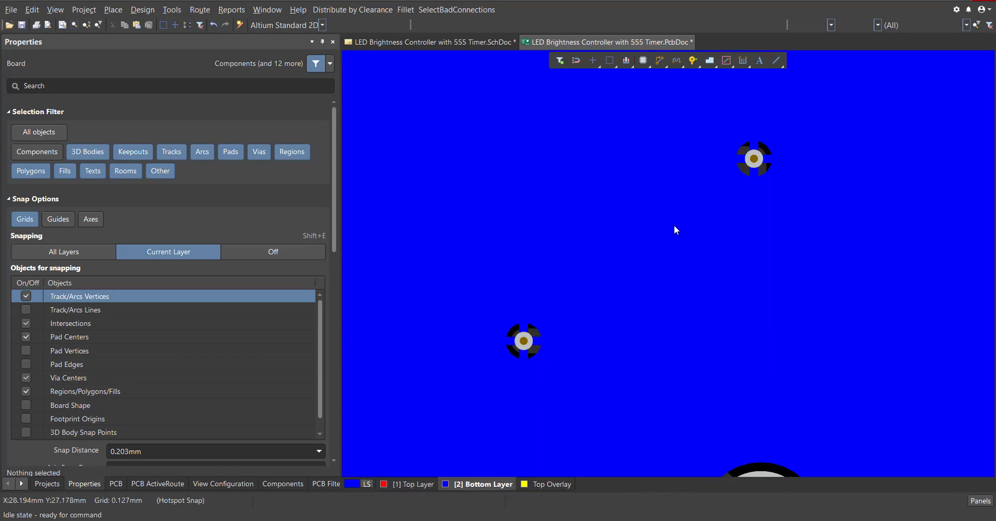
click(428, 484)
ctrl+scroll(535, 381, down, 6)
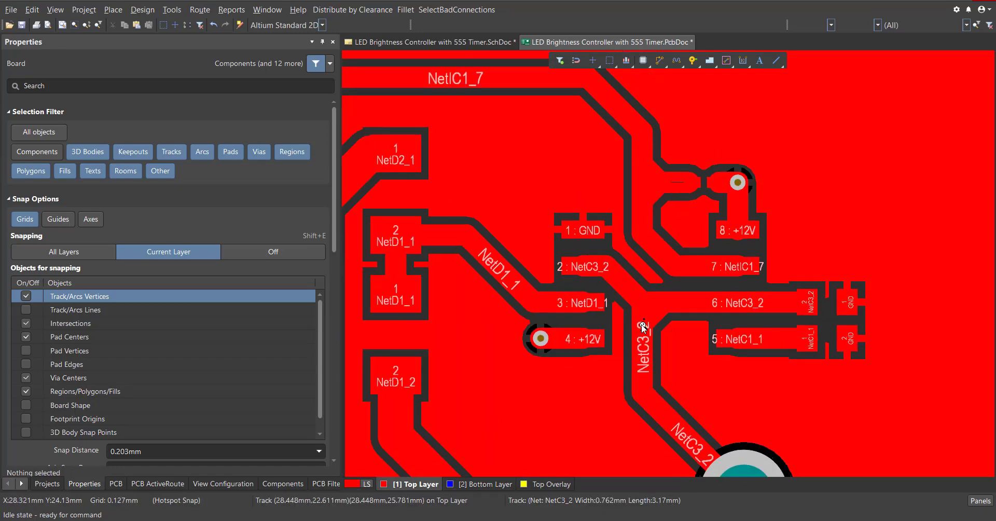
Switch the board to the 3D view.
ctrl+scroll(636, 354, up, 2)
key(3)
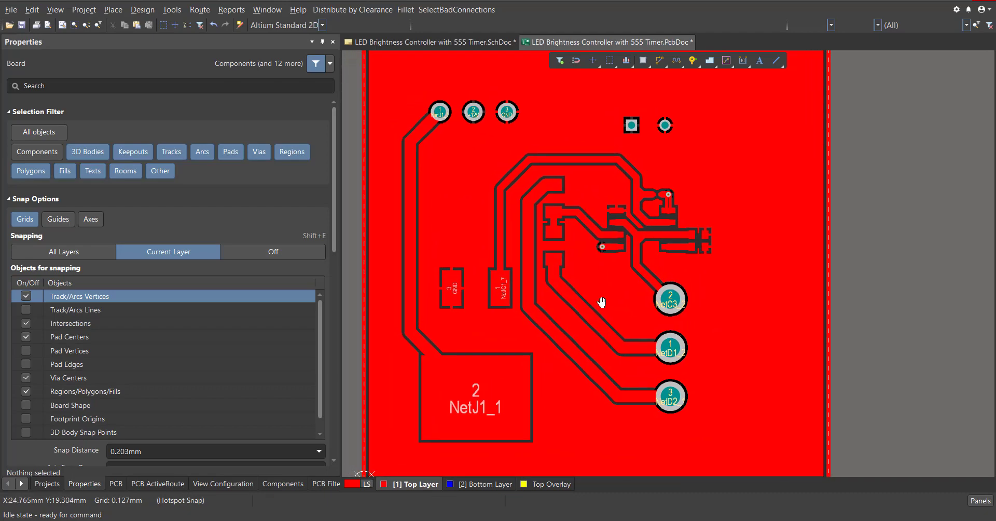